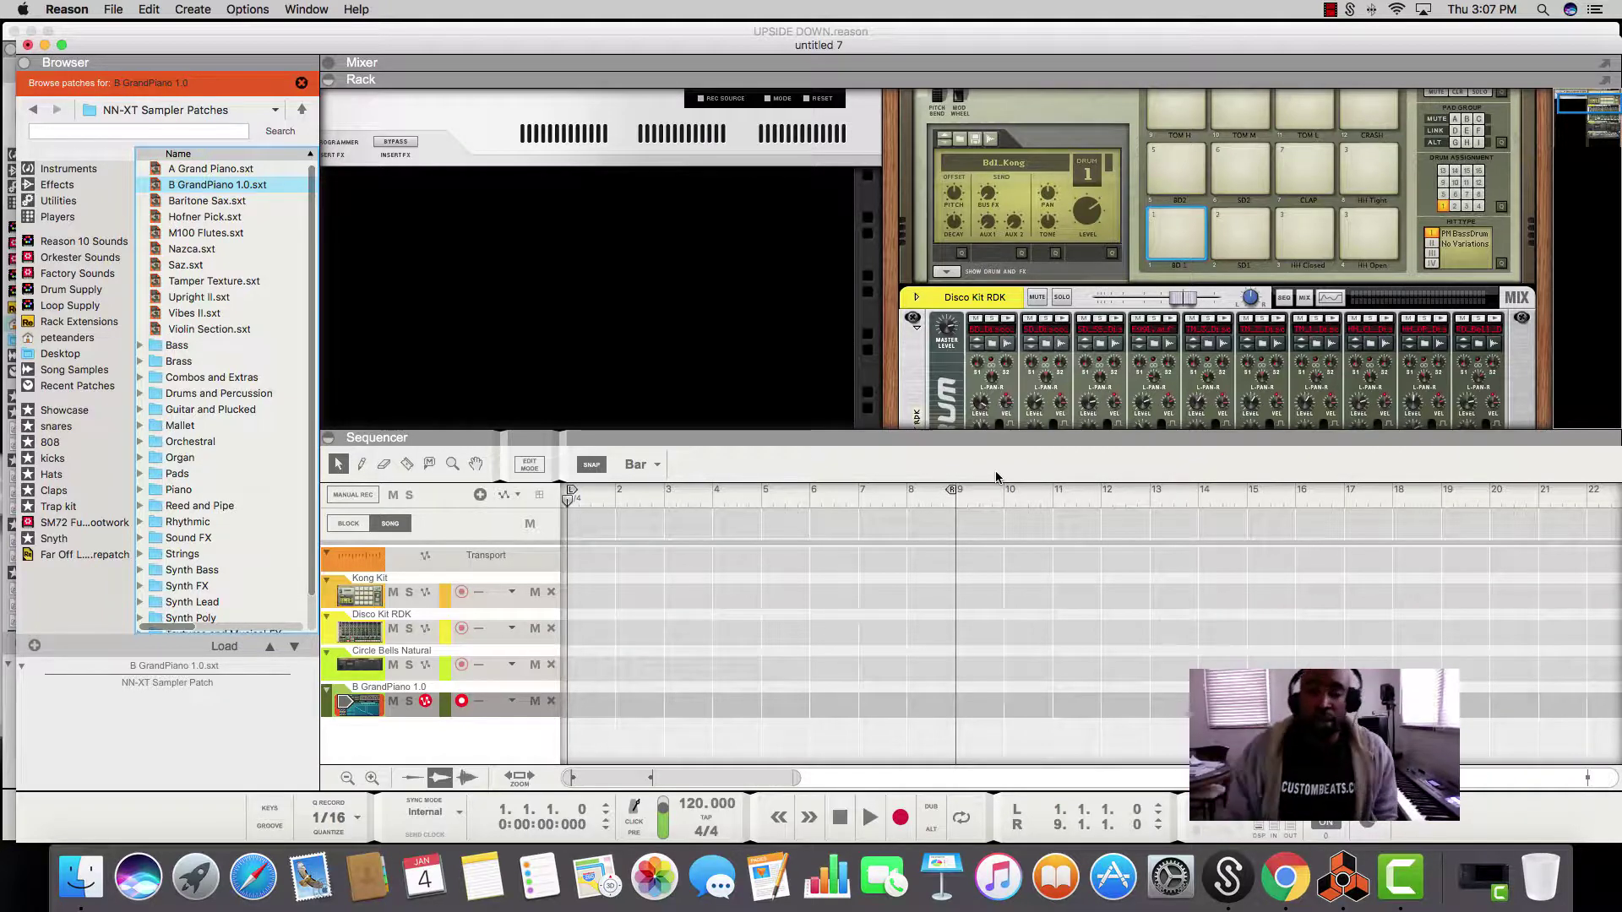
# - Scroll up and down through the rack to look over the Redrum and other devices
pyautogui.scroll(3, 1115, 256)
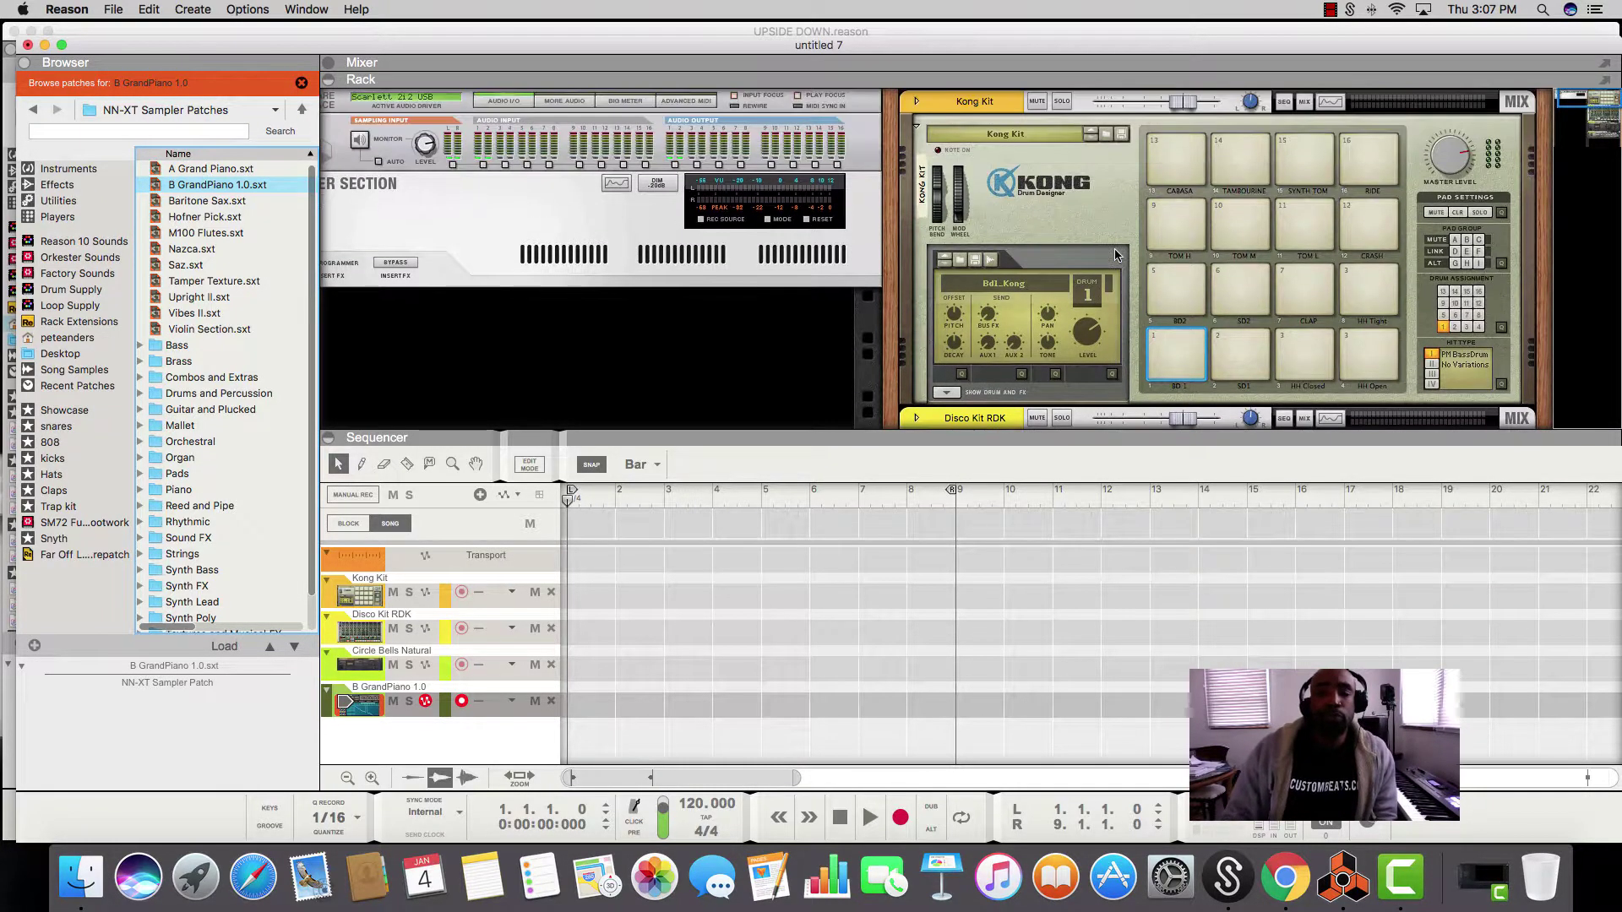
pyautogui.scroll(-3, 1114, 256)
pyautogui.scroll(3, 1114, 256)
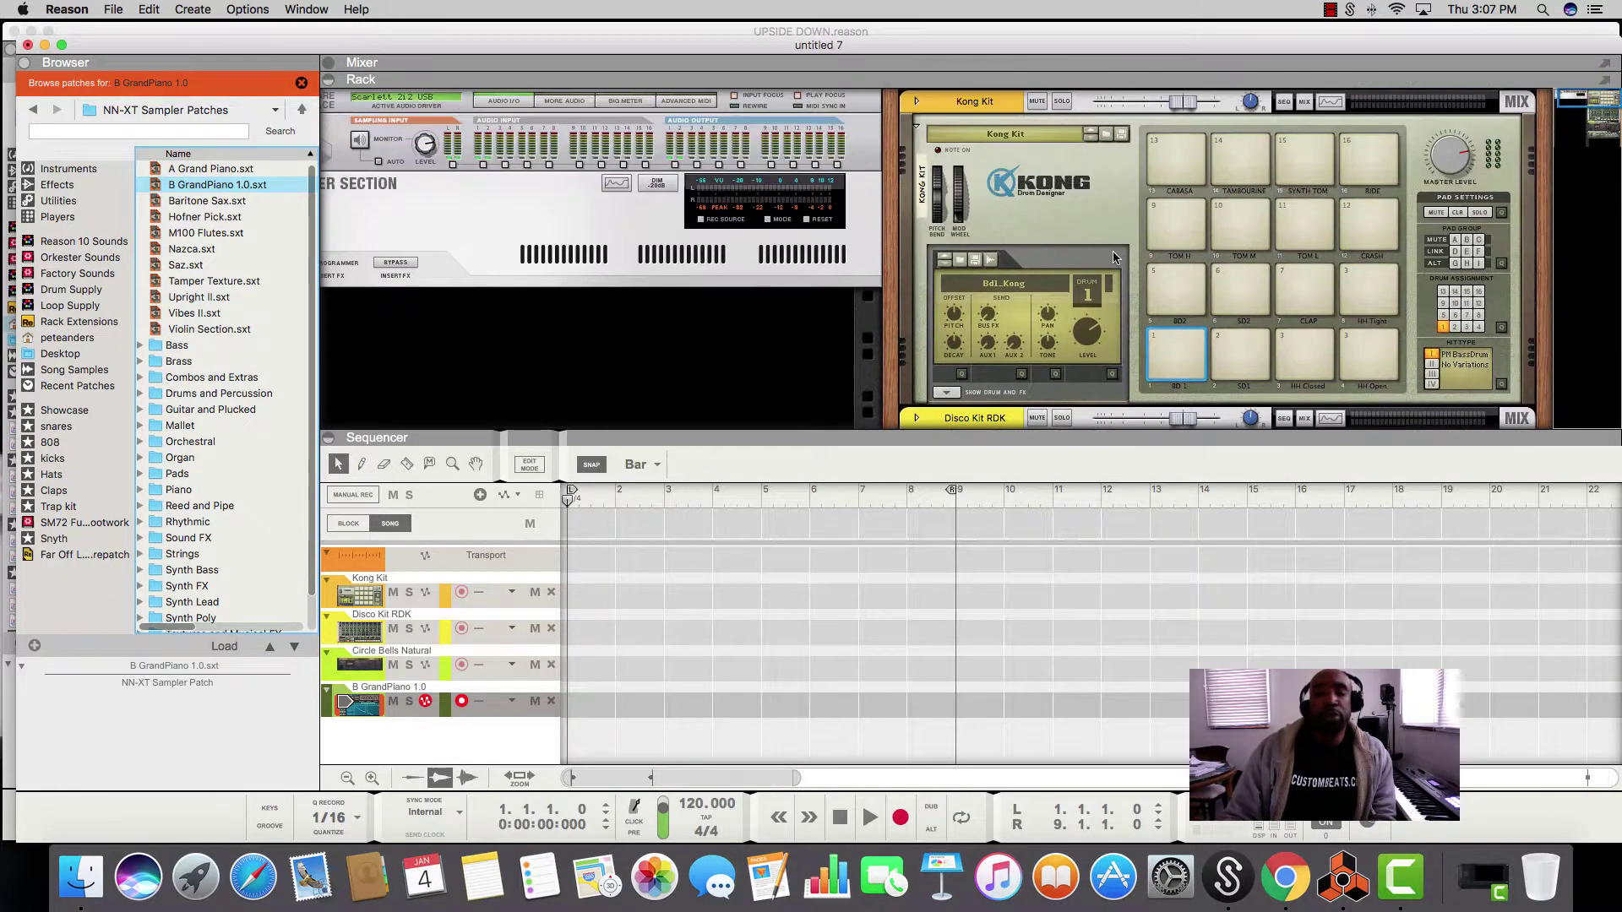
pyautogui.scroll(-2, 1112, 251)
pyautogui.scroll(-15, 1113, 251)
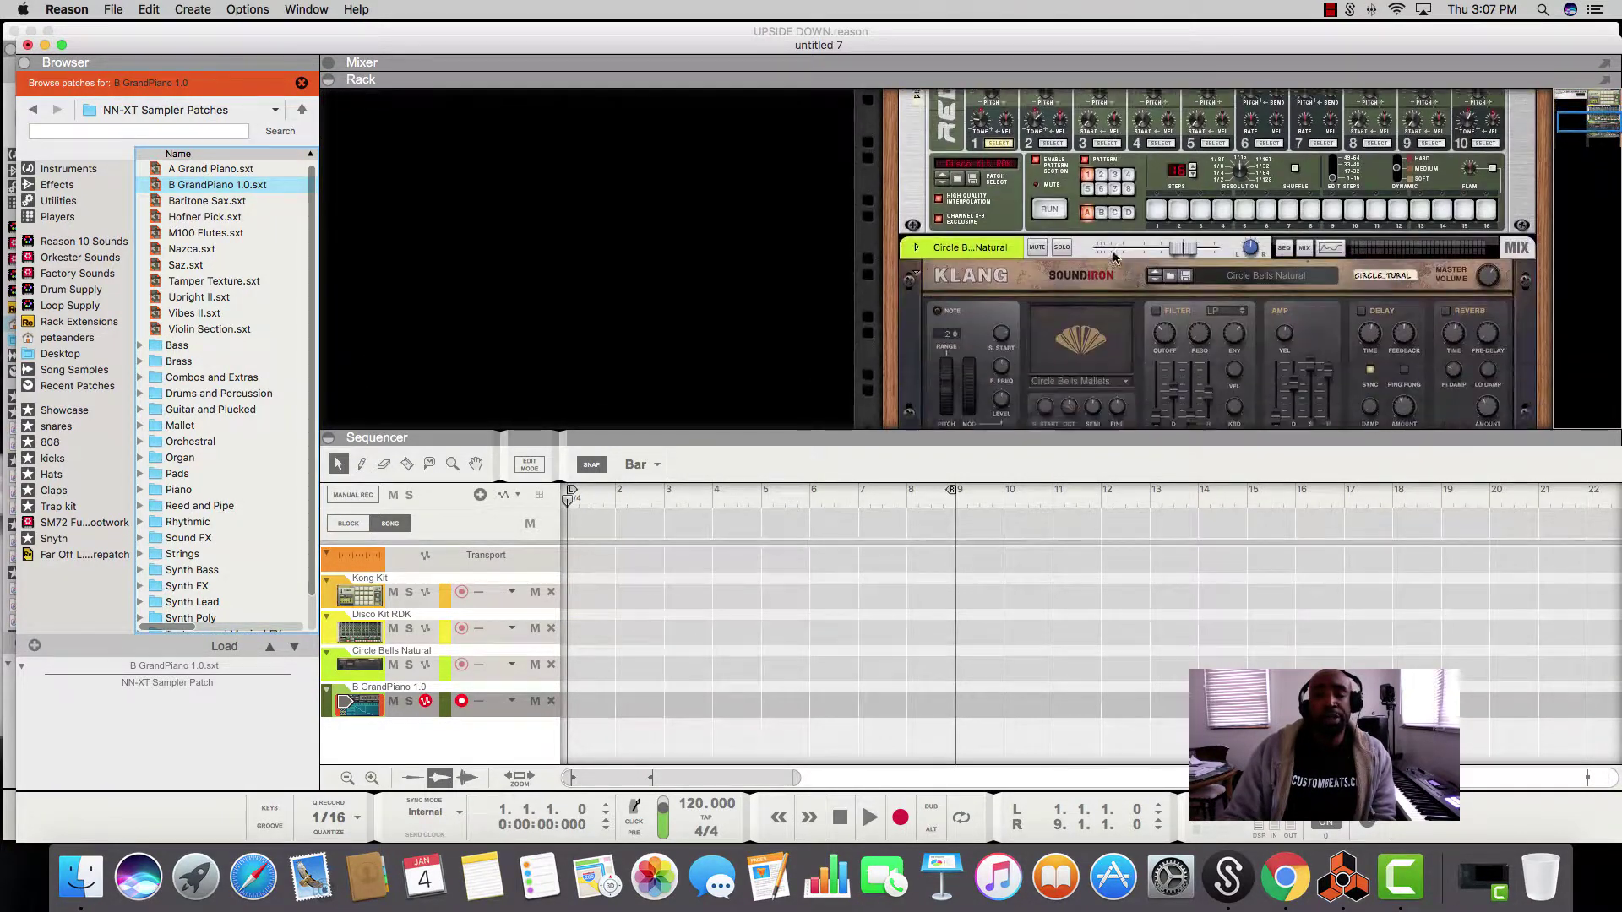
pyautogui.scroll(-5, 1114, 258)
pyautogui.scroll(3, 1114, 258)
pyautogui.scroll(-2, 1114, 258)
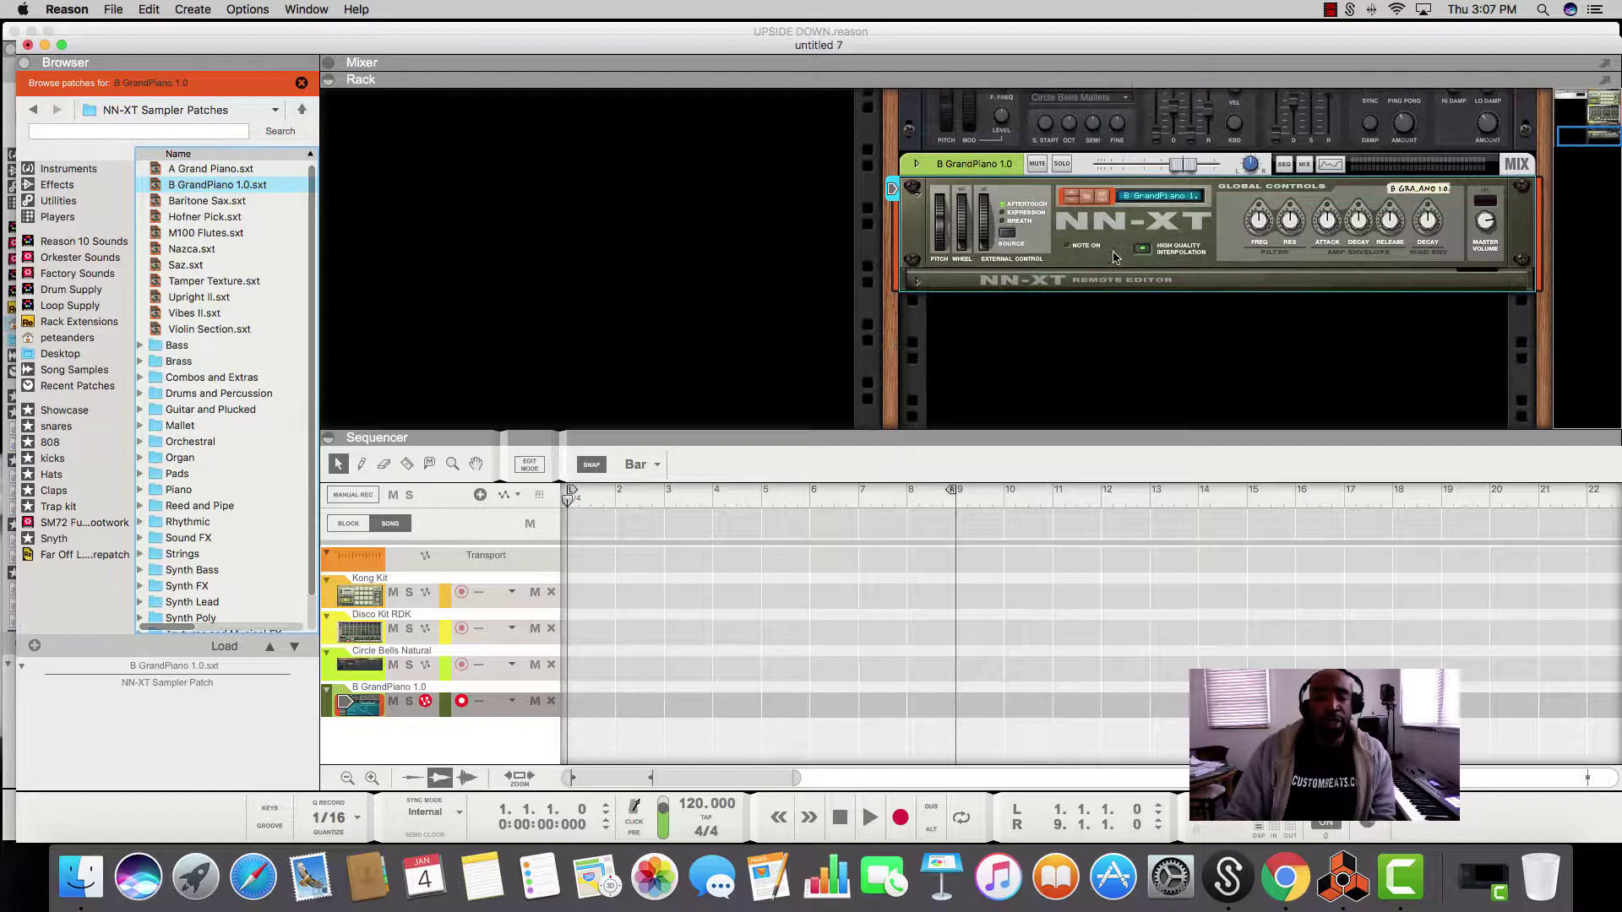
pyautogui.scroll(7, 1114, 257)
pyautogui.scroll(8, 1114, 257)
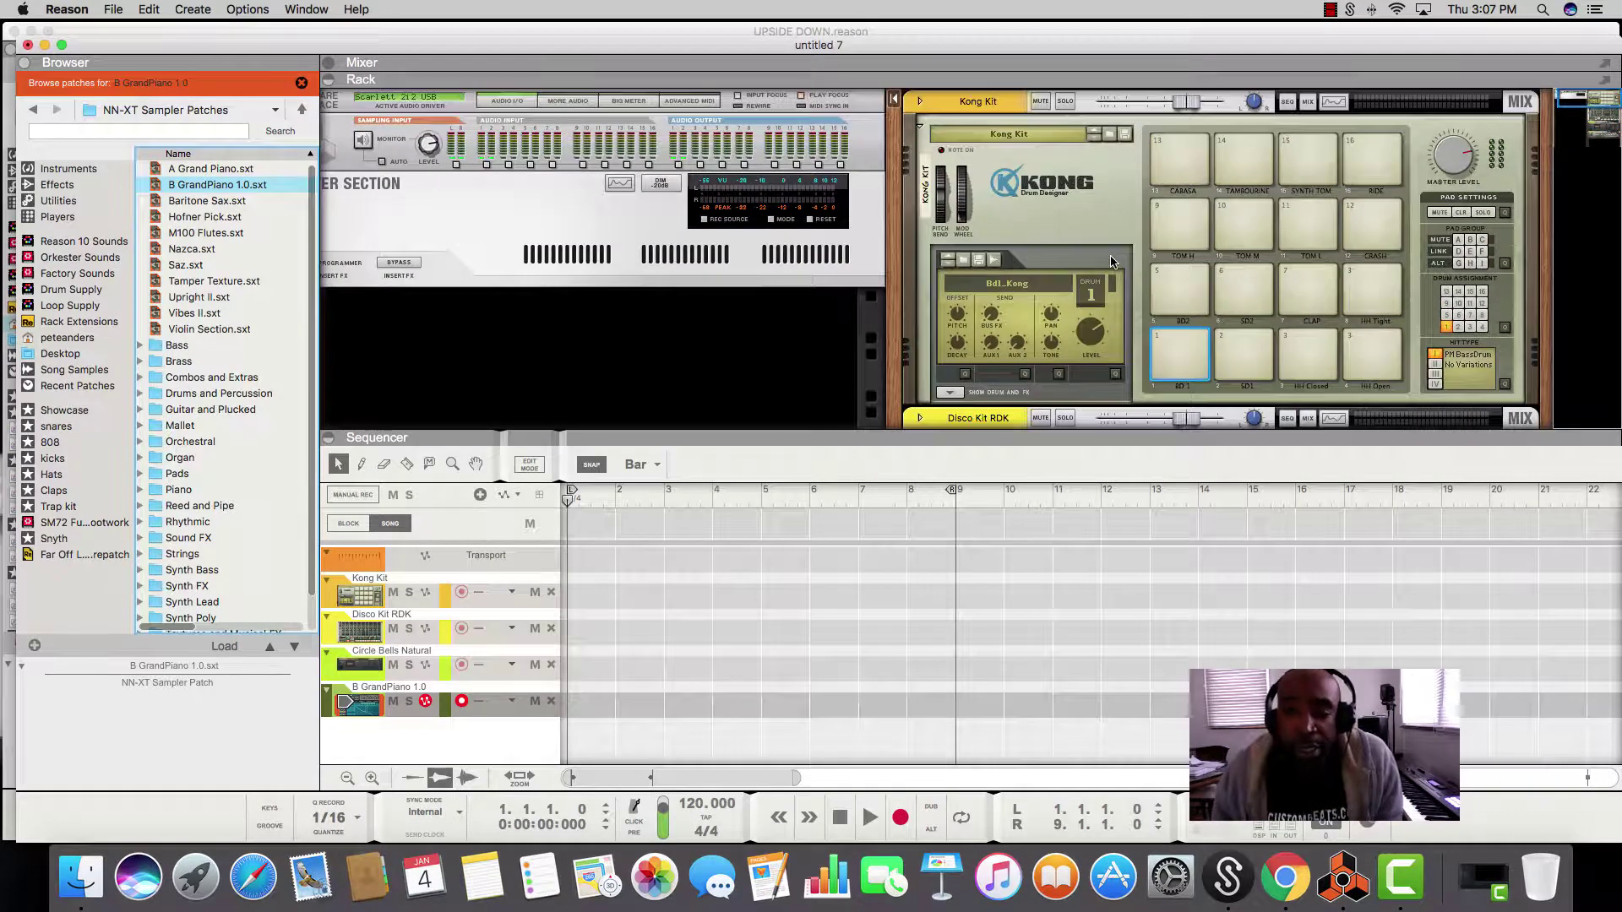
pyautogui.scroll(-8, 1029, 282)
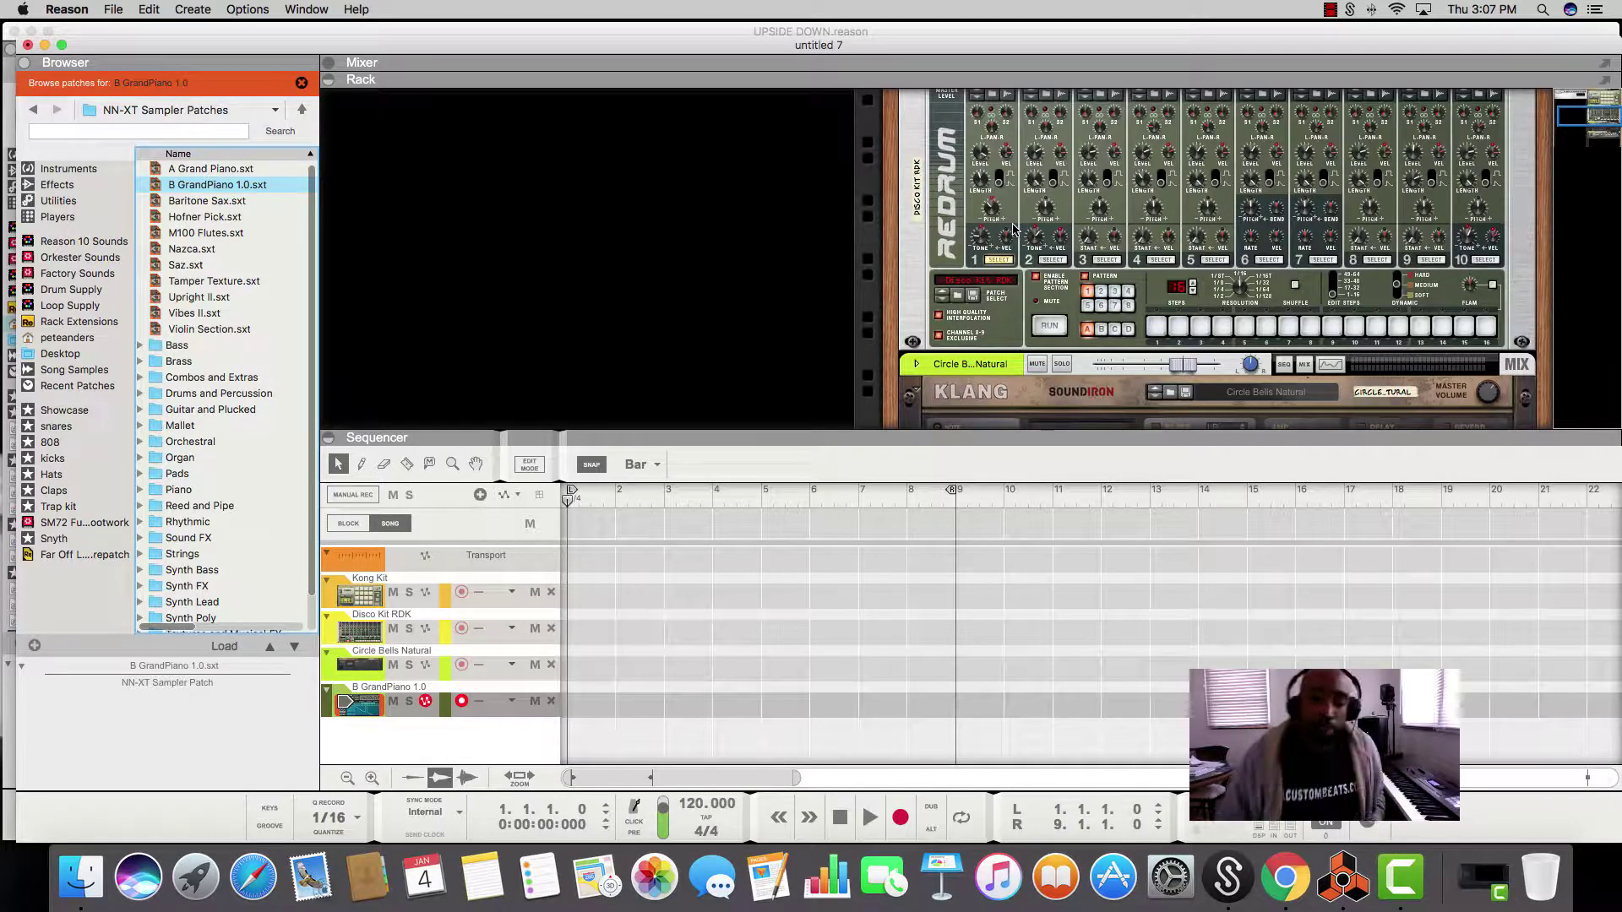
pyautogui.scroll(4, 1005, 228)
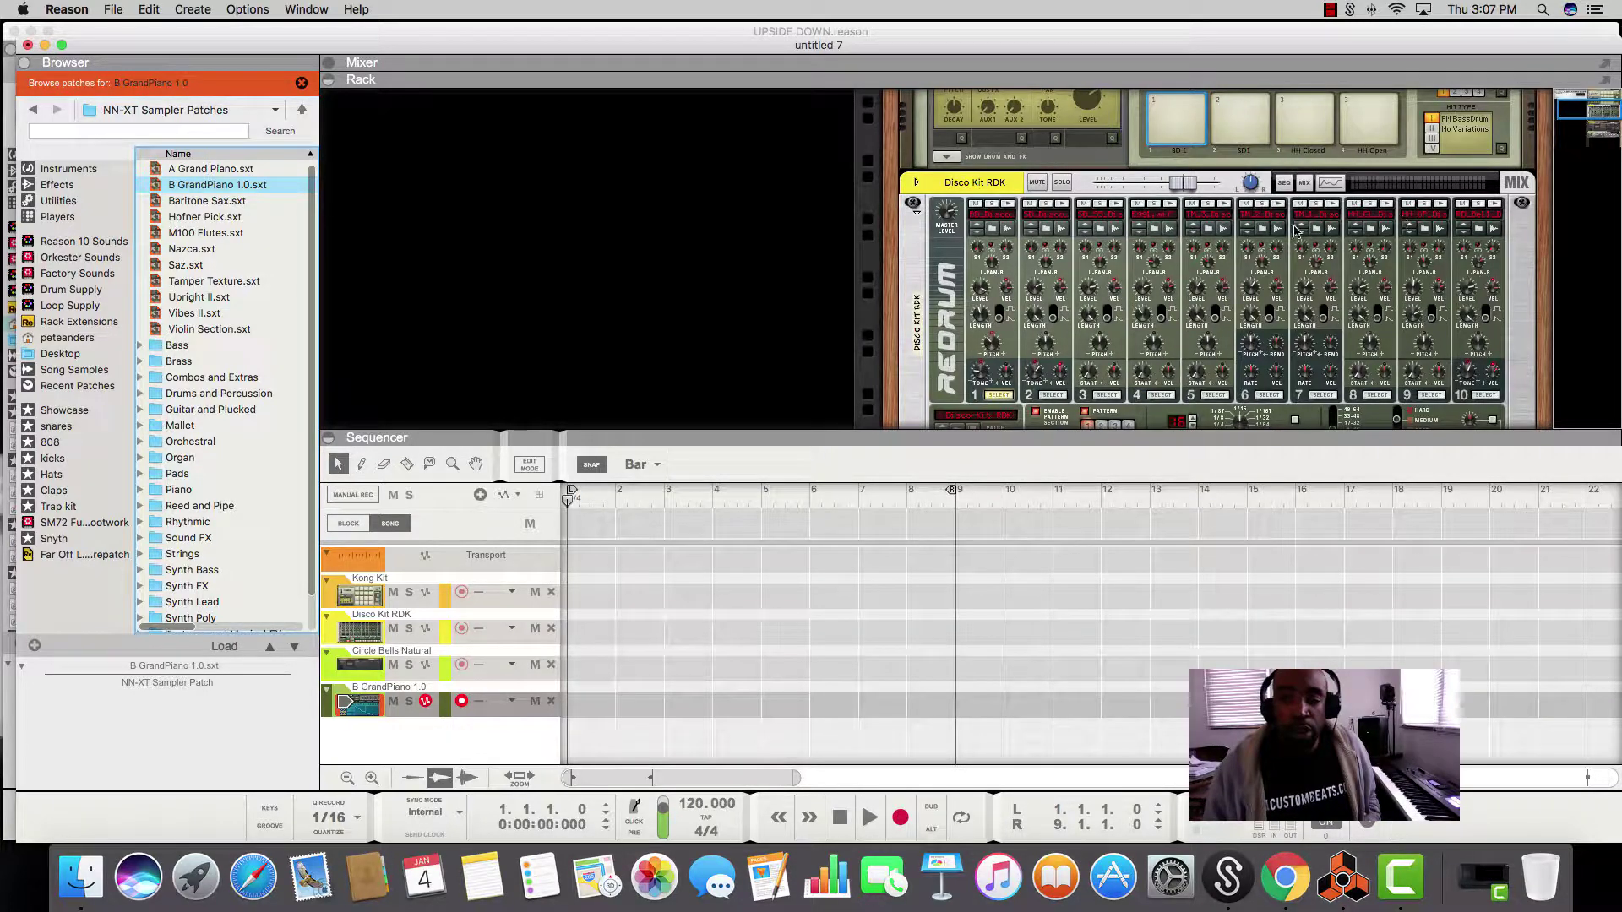
pyautogui.scroll(-7, 1062, 306)
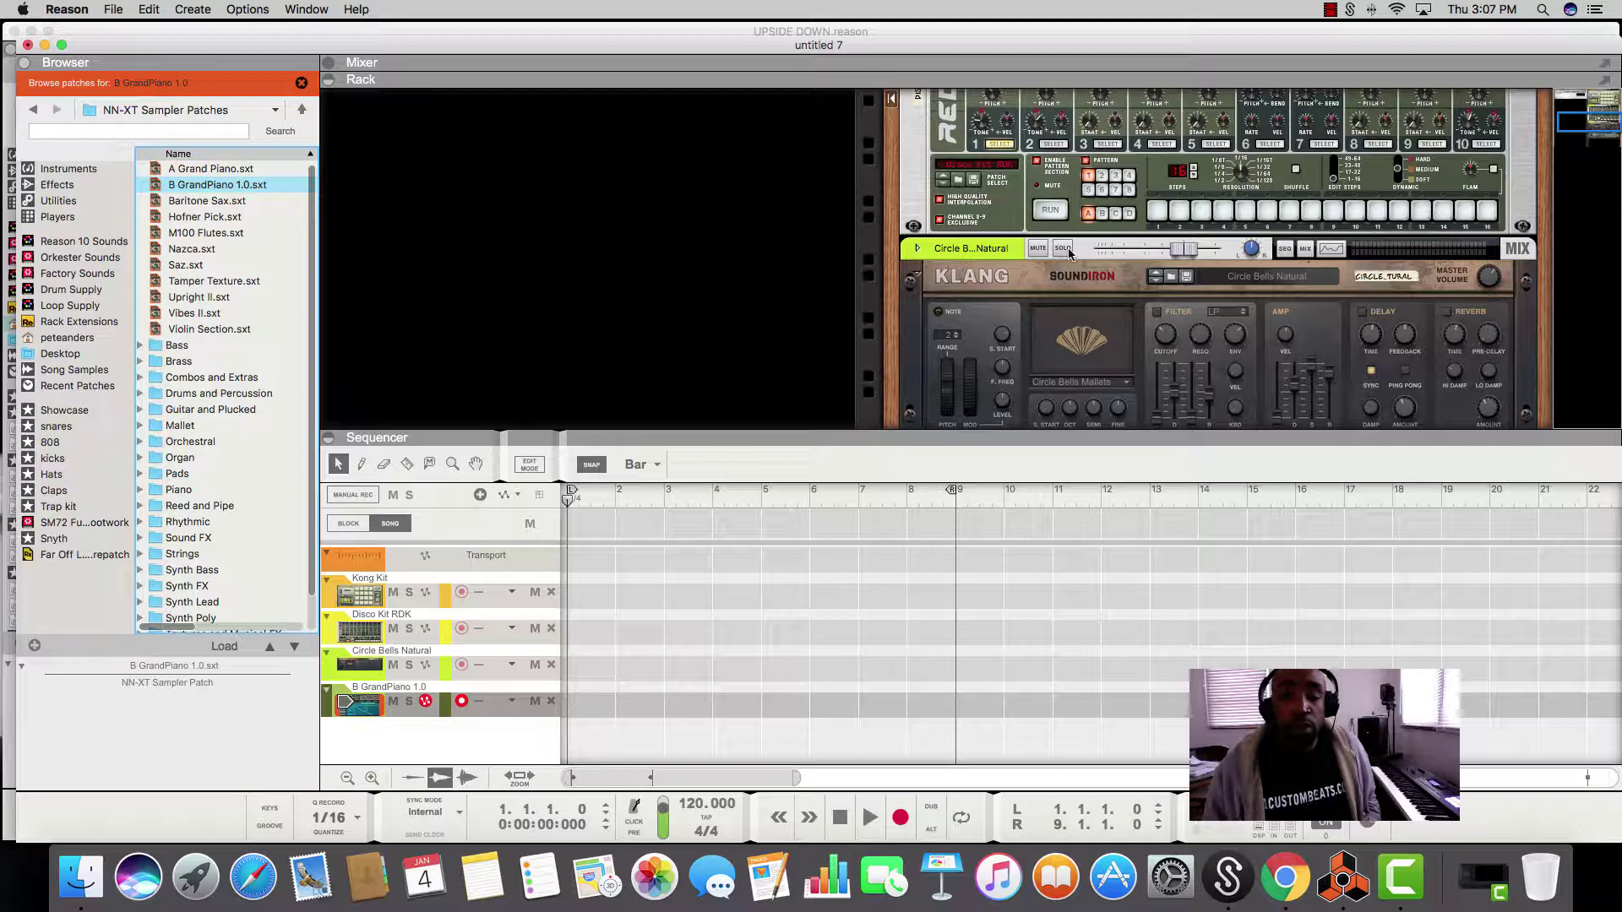
pyautogui.scroll(7, 1038, 223)
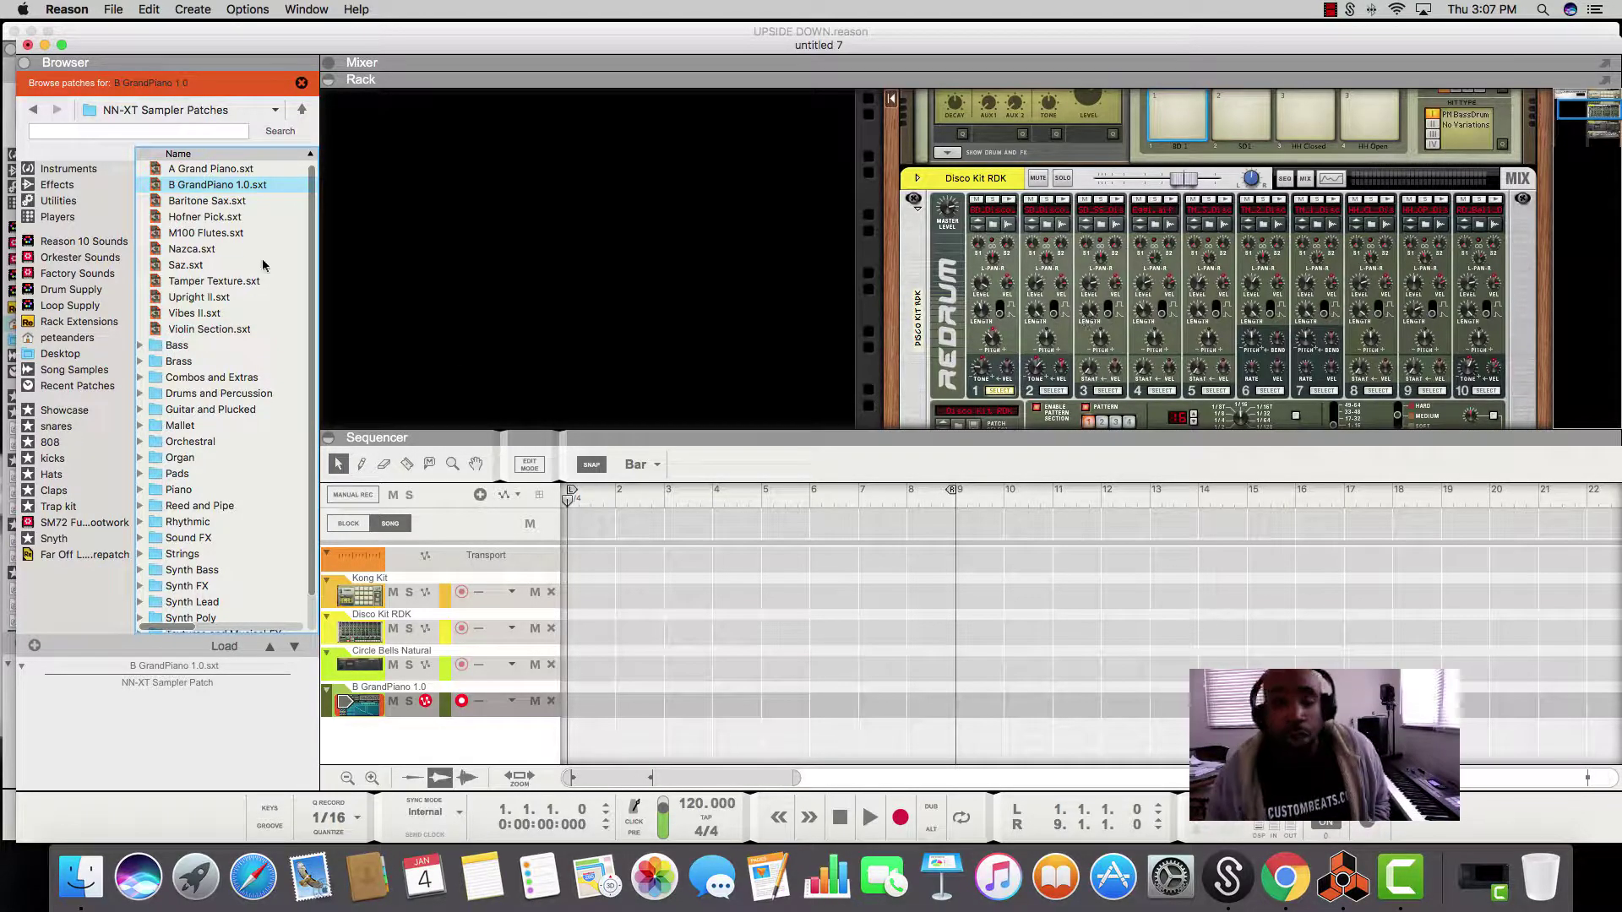
# - Start a Save As, cancel it, then close the File menu without choosing anything
pyautogui.click(114, 10)
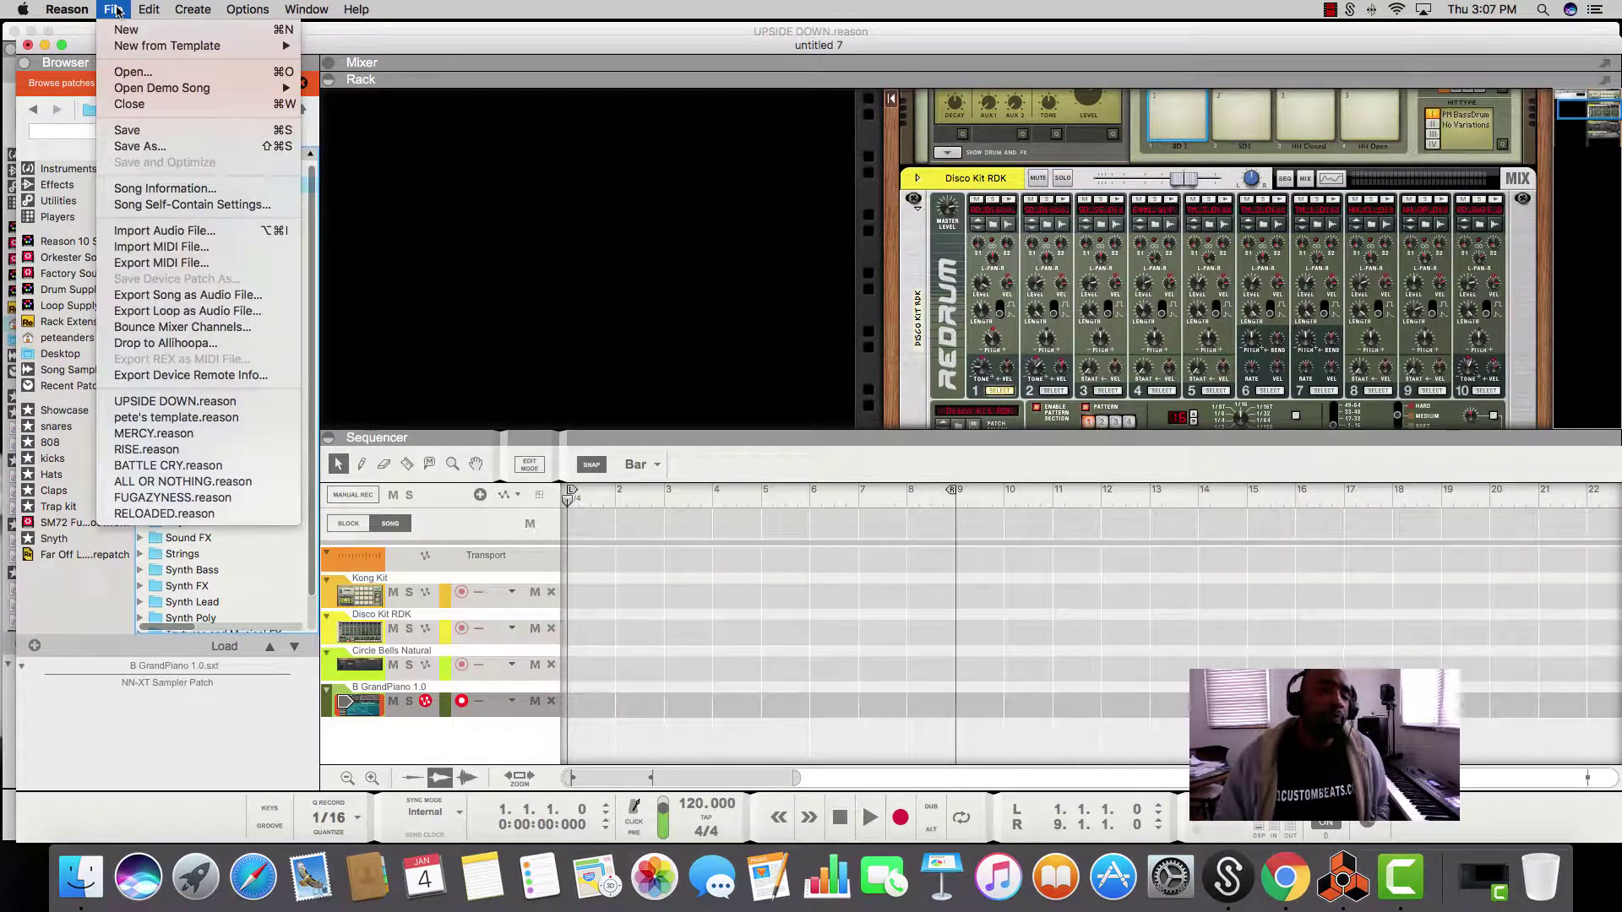
pyautogui.click(126, 147)
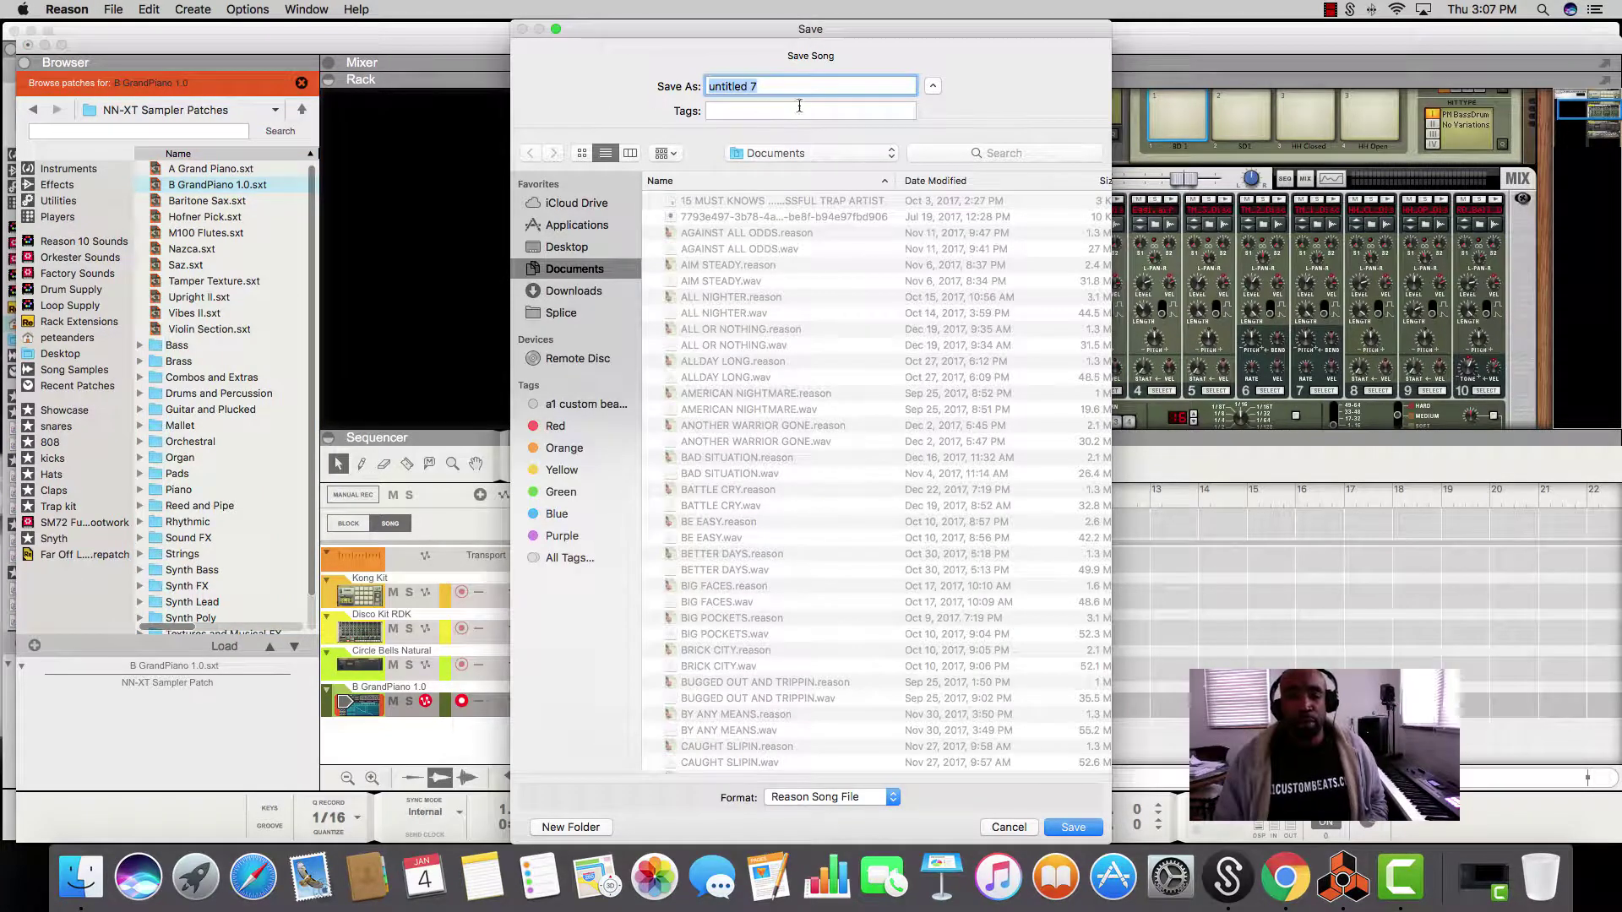
pyautogui.click(1008, 829)
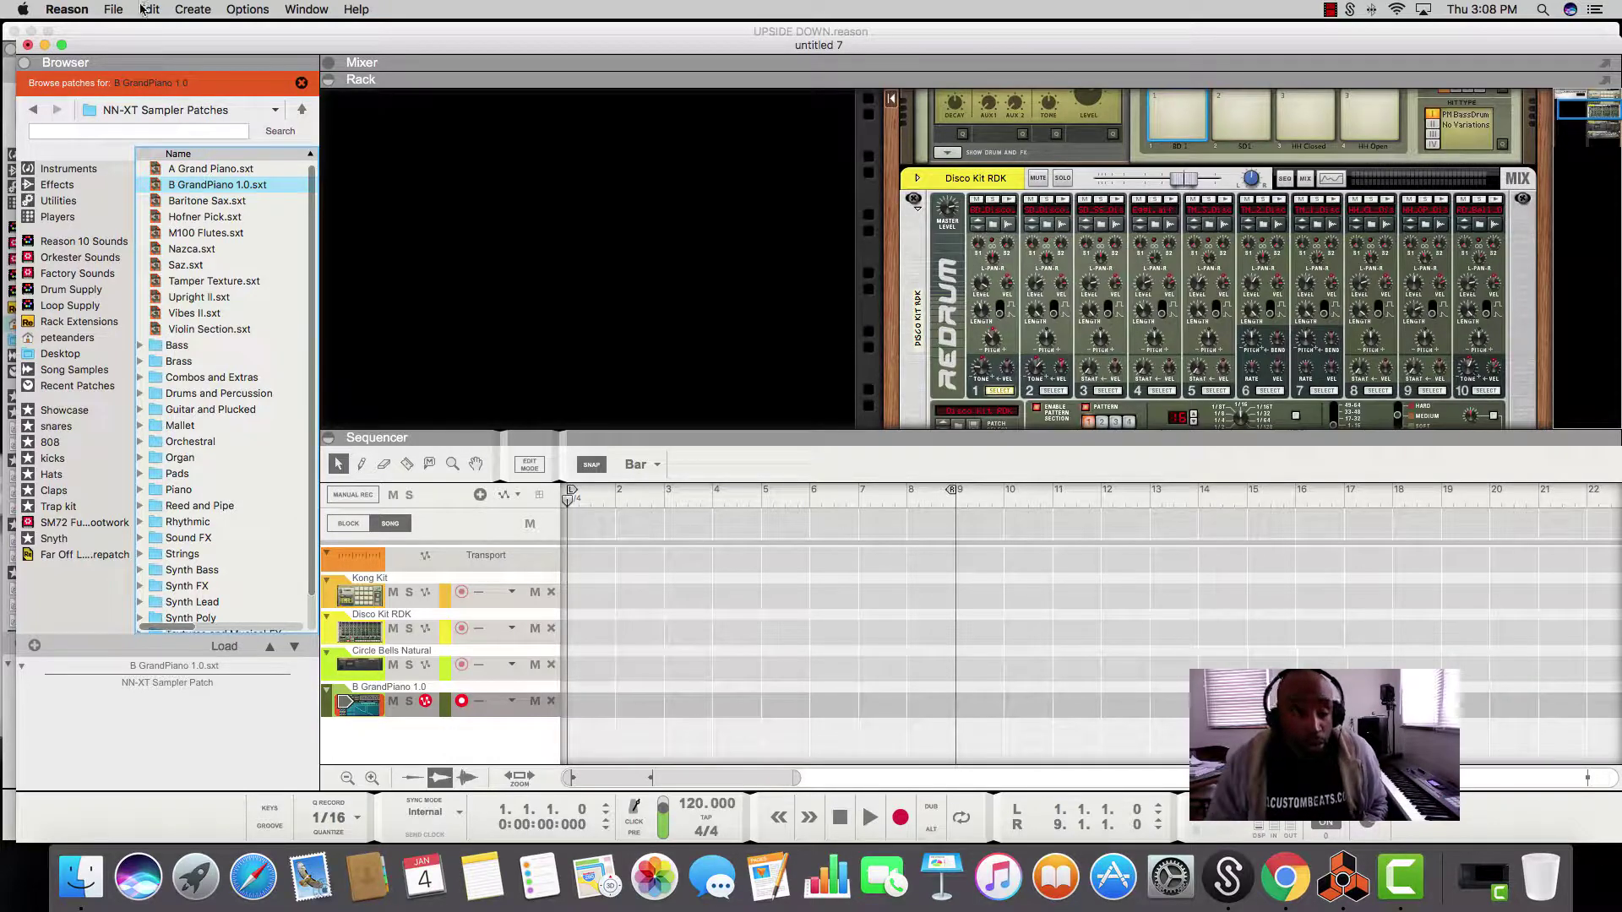
pyautogui.click(113, 10)
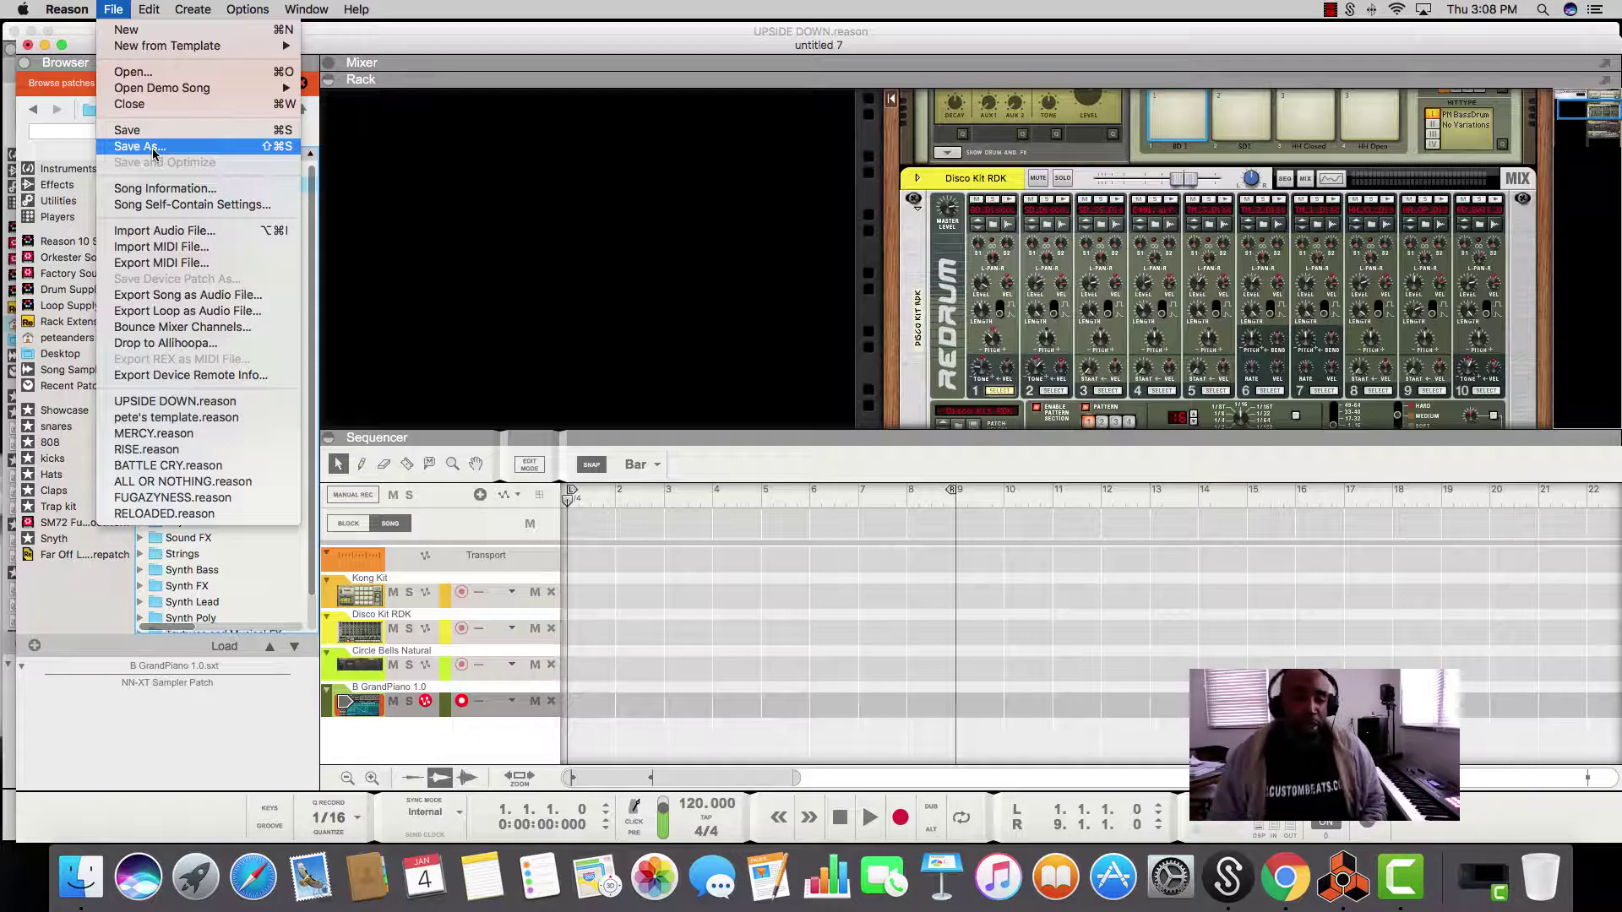
pyautogui.click(117, 11)
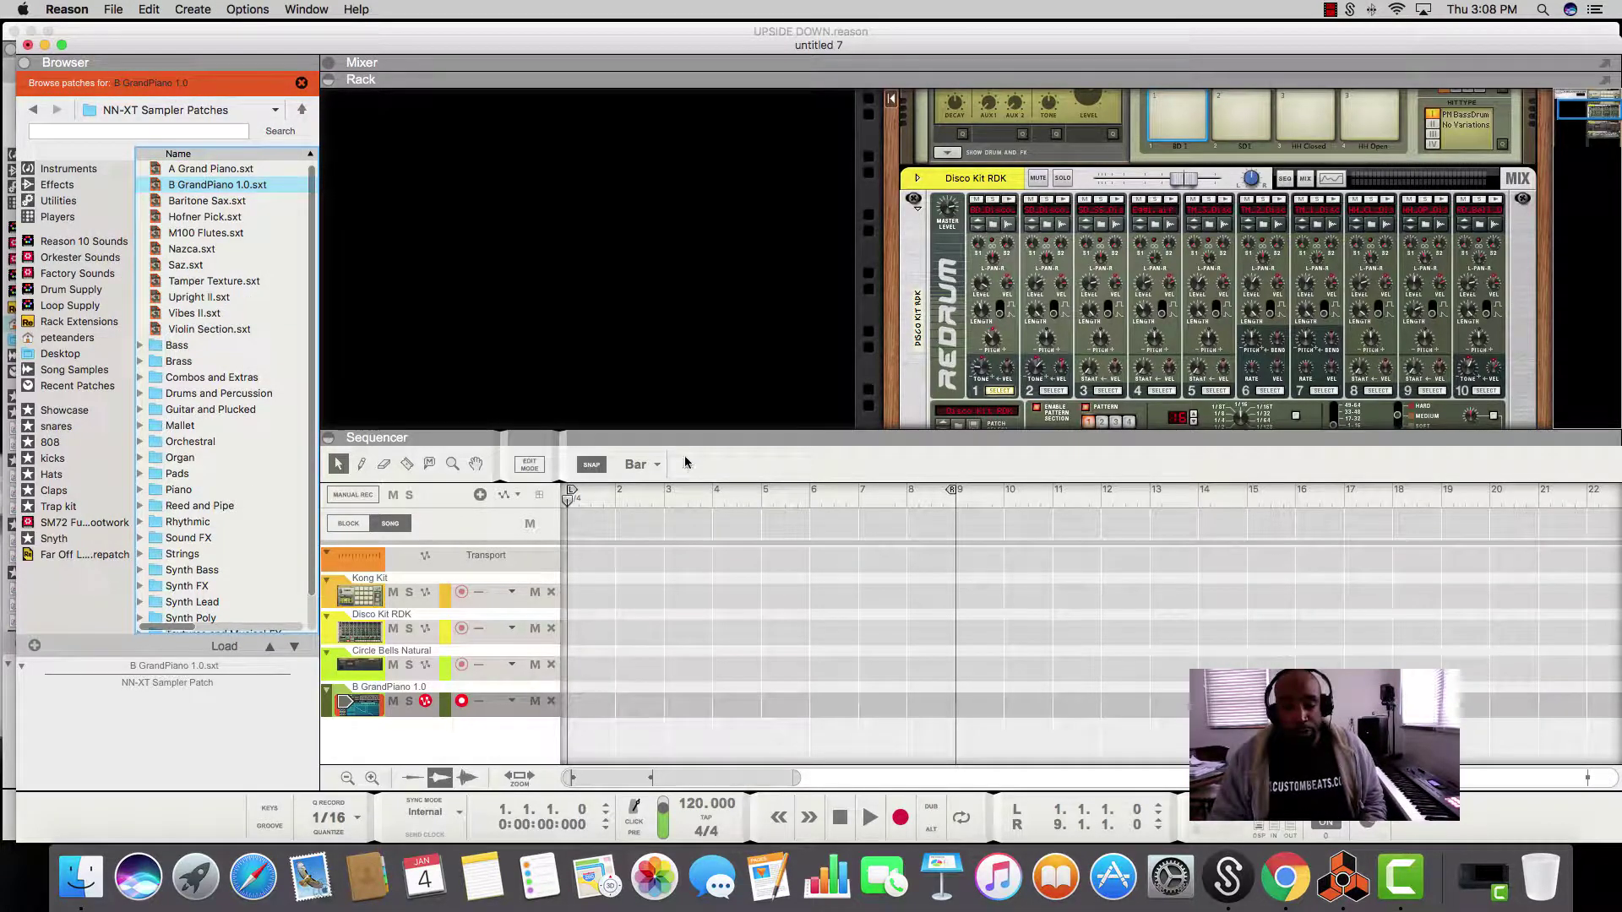
# - Enlarge the rack area above the sequencer and select the Disco Kit RDK drum machine
pyautogui.moveTo(680, 438); pyautogui.dragTo(648, 521)
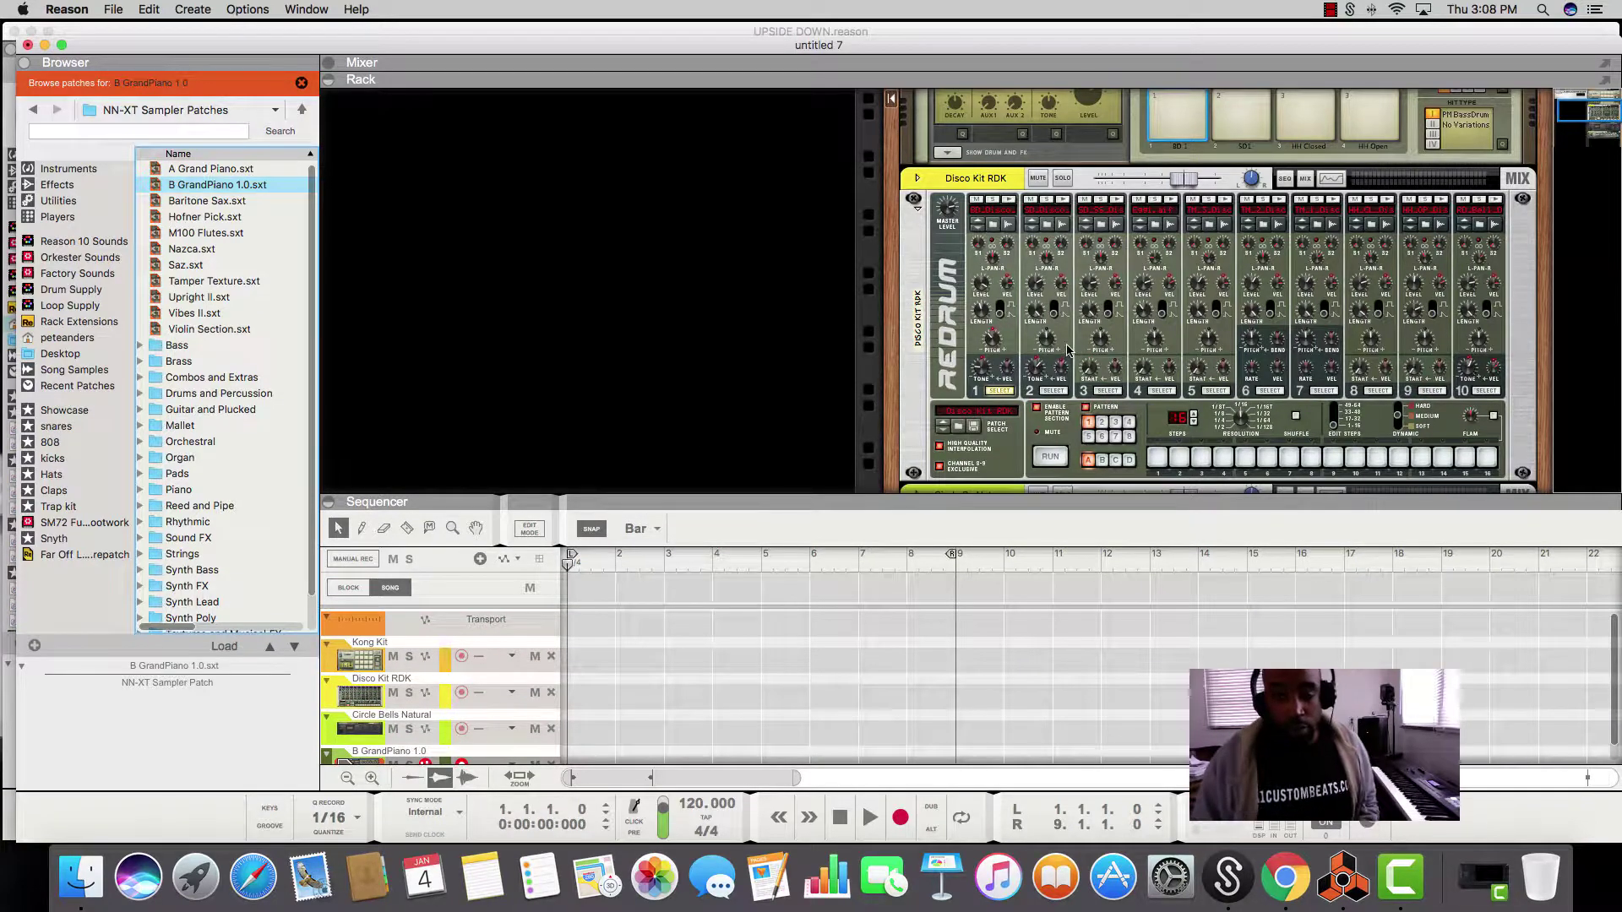
pyautogui.scroll(-10, 1067, 348)
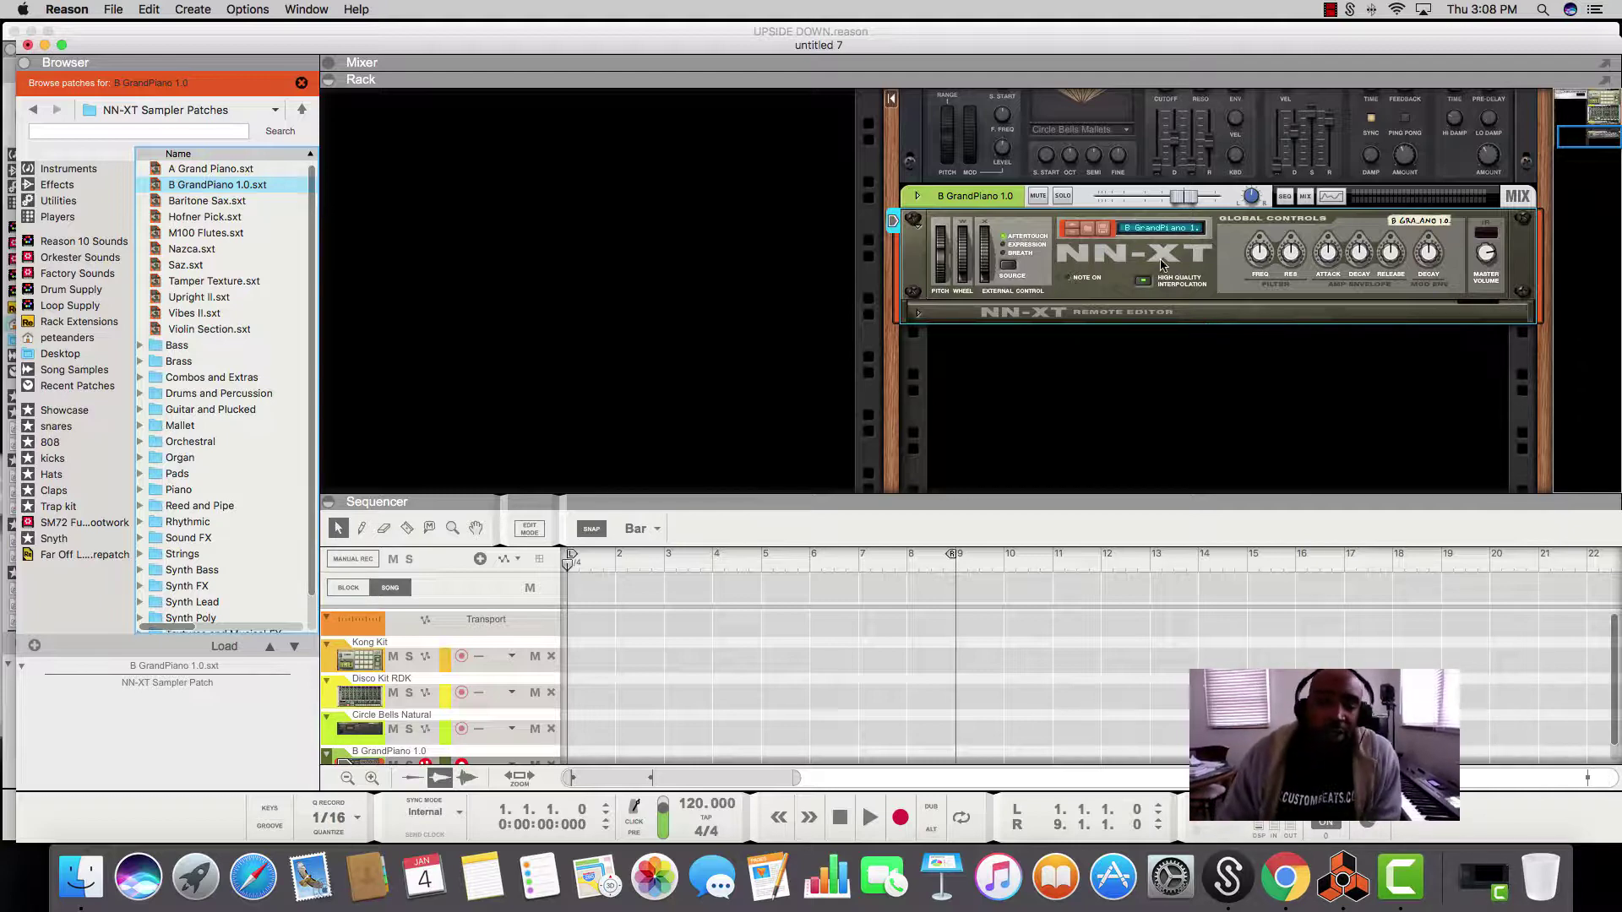
pyautogui.scroll(5, 1166, 262)
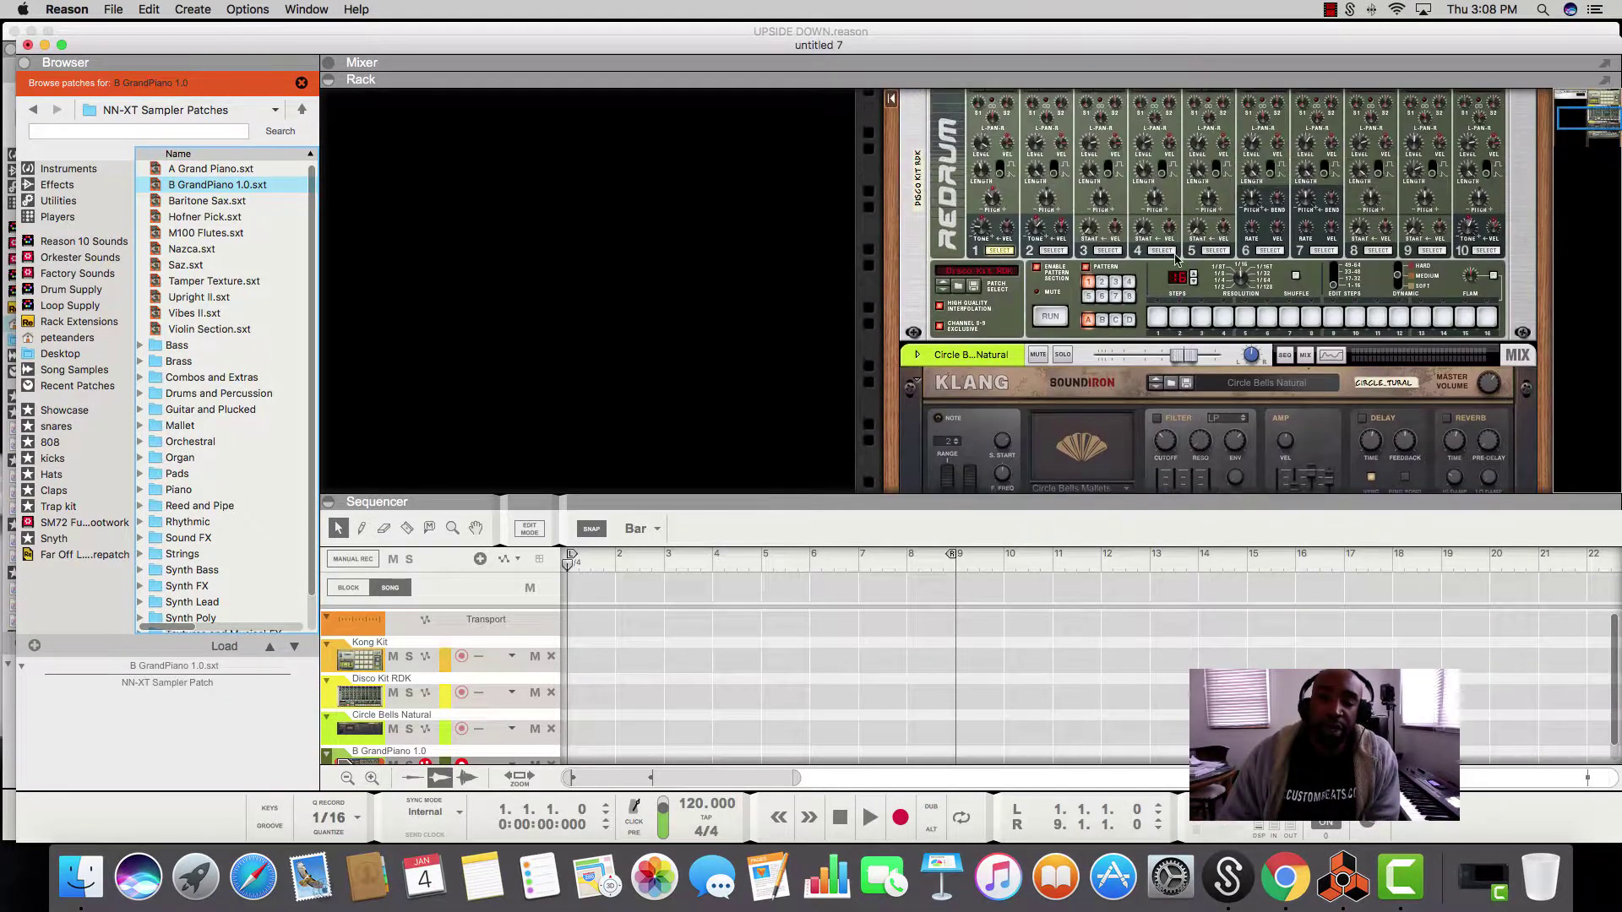
pyautogui.scroll(2, 1175, 257)
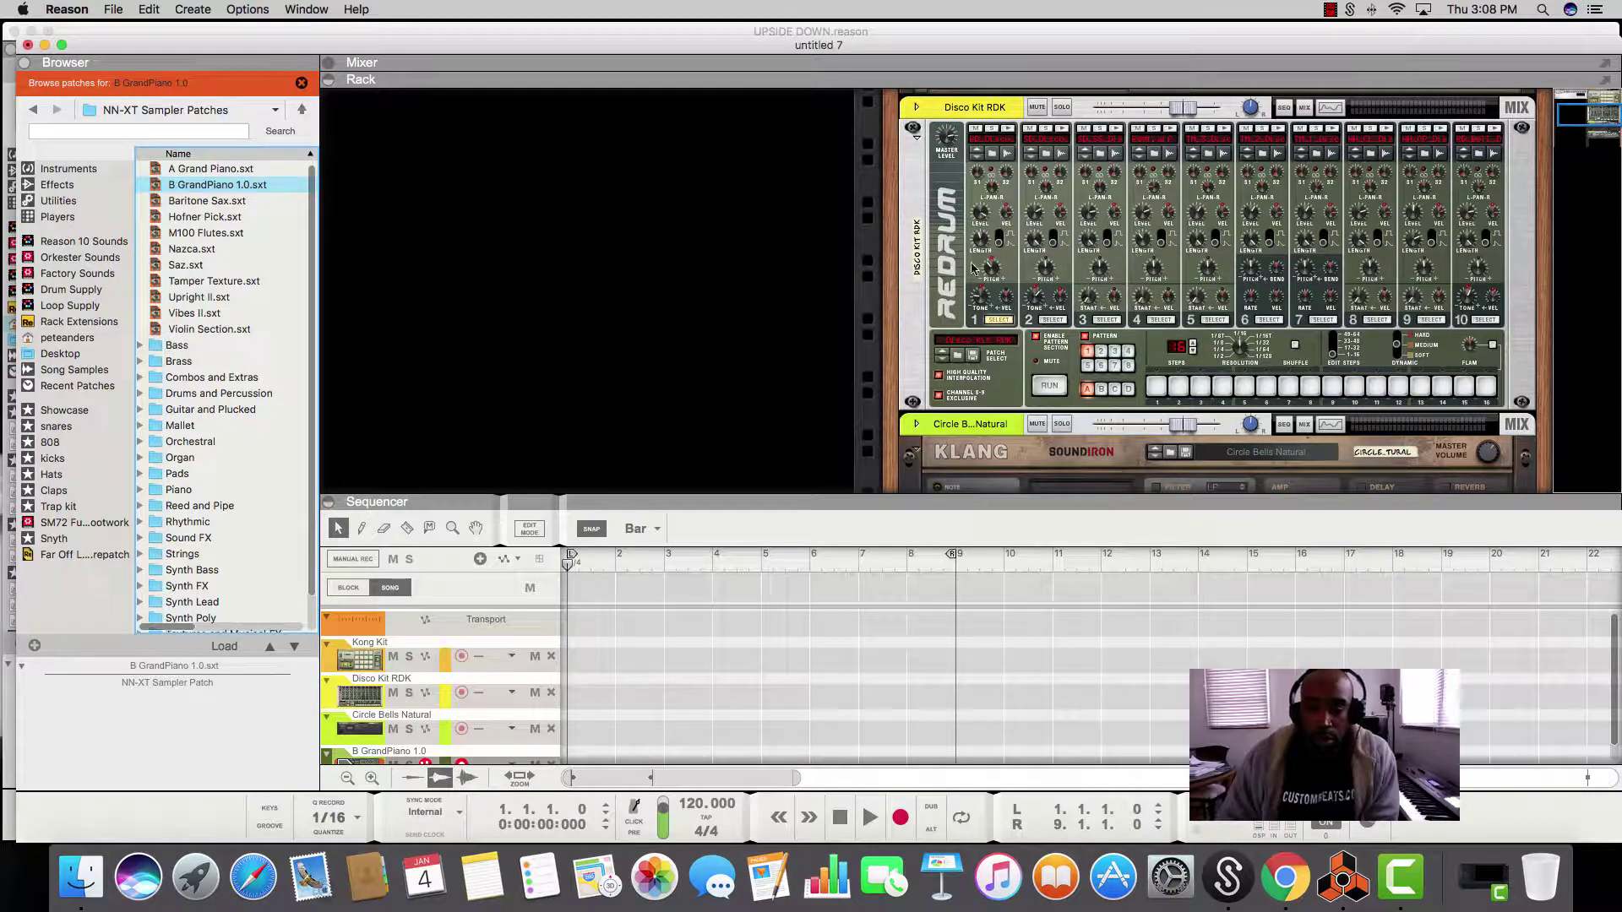
pyautogui.click(1263, 320)
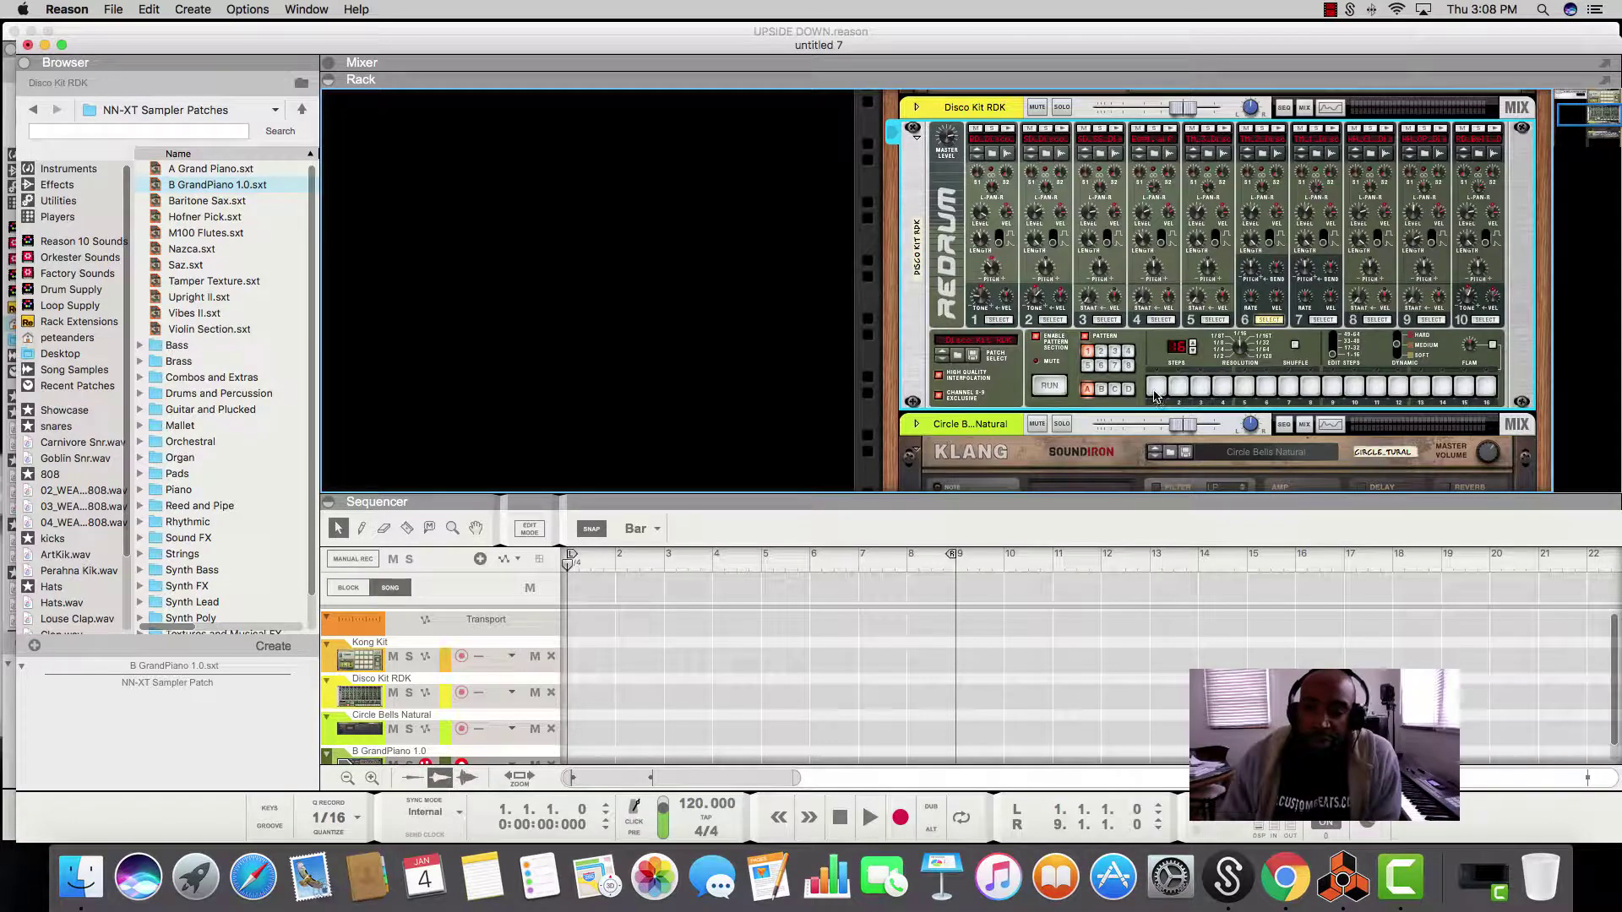
# - Set Redrum resolution to 1/32, enter steps 1–10, play the pattern, then clear steps 8–11
pyautogui.moveTo(1242, 359); pyautogui.dragTo(1231, 345)
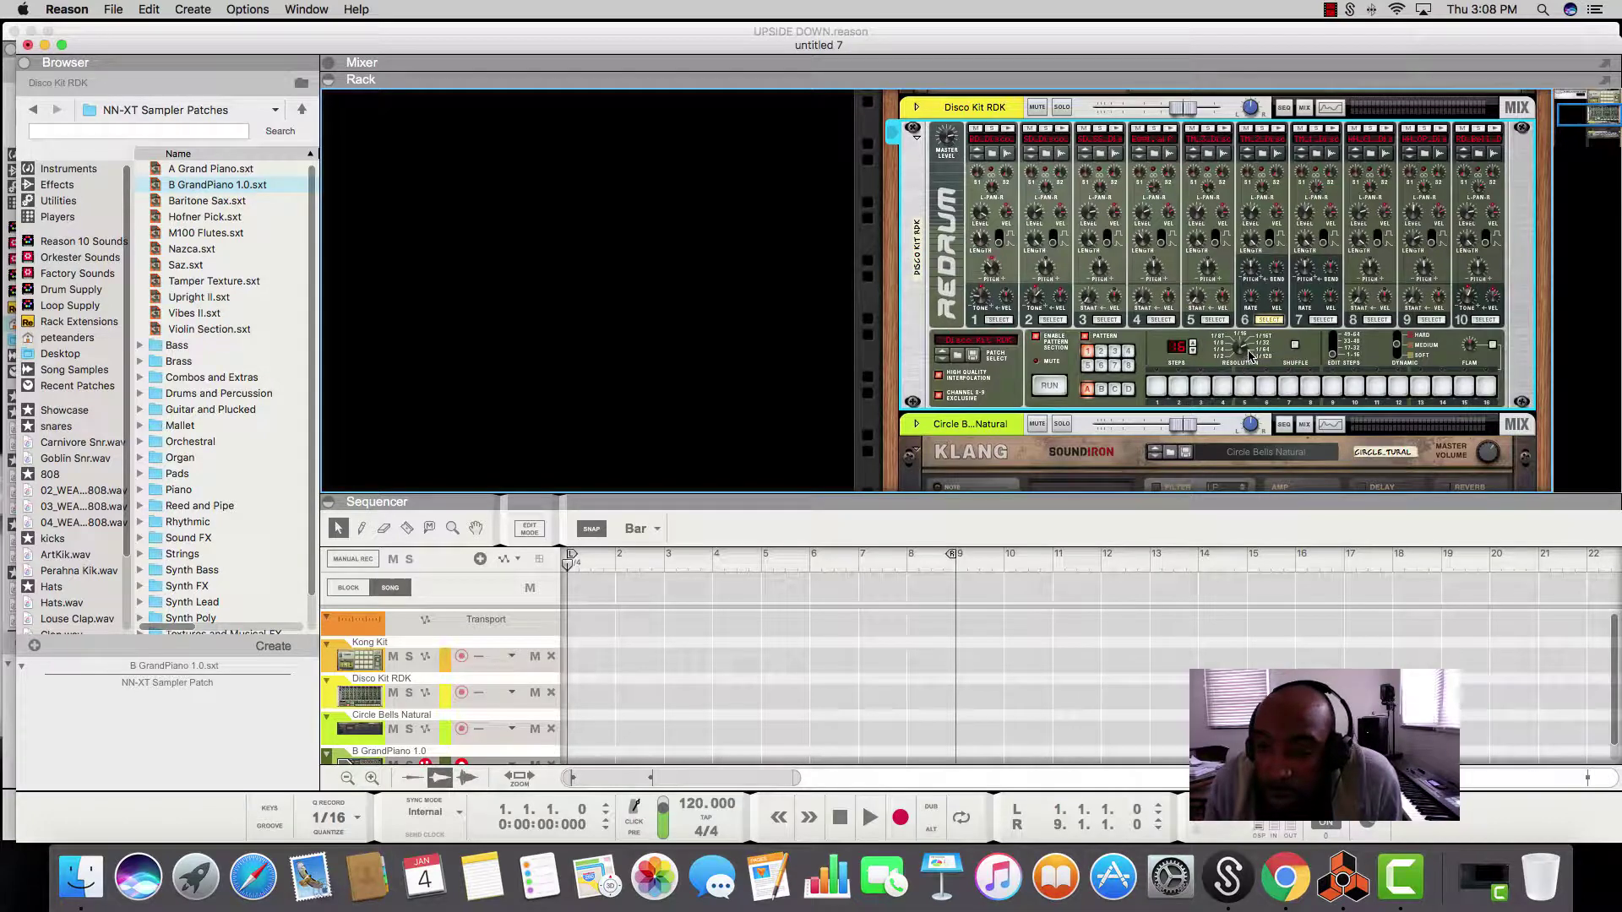
pyautogui.click(1156, 387)
pyautogui.moveTo(1157, 387); pyautogui.dragTo(1377, 387)
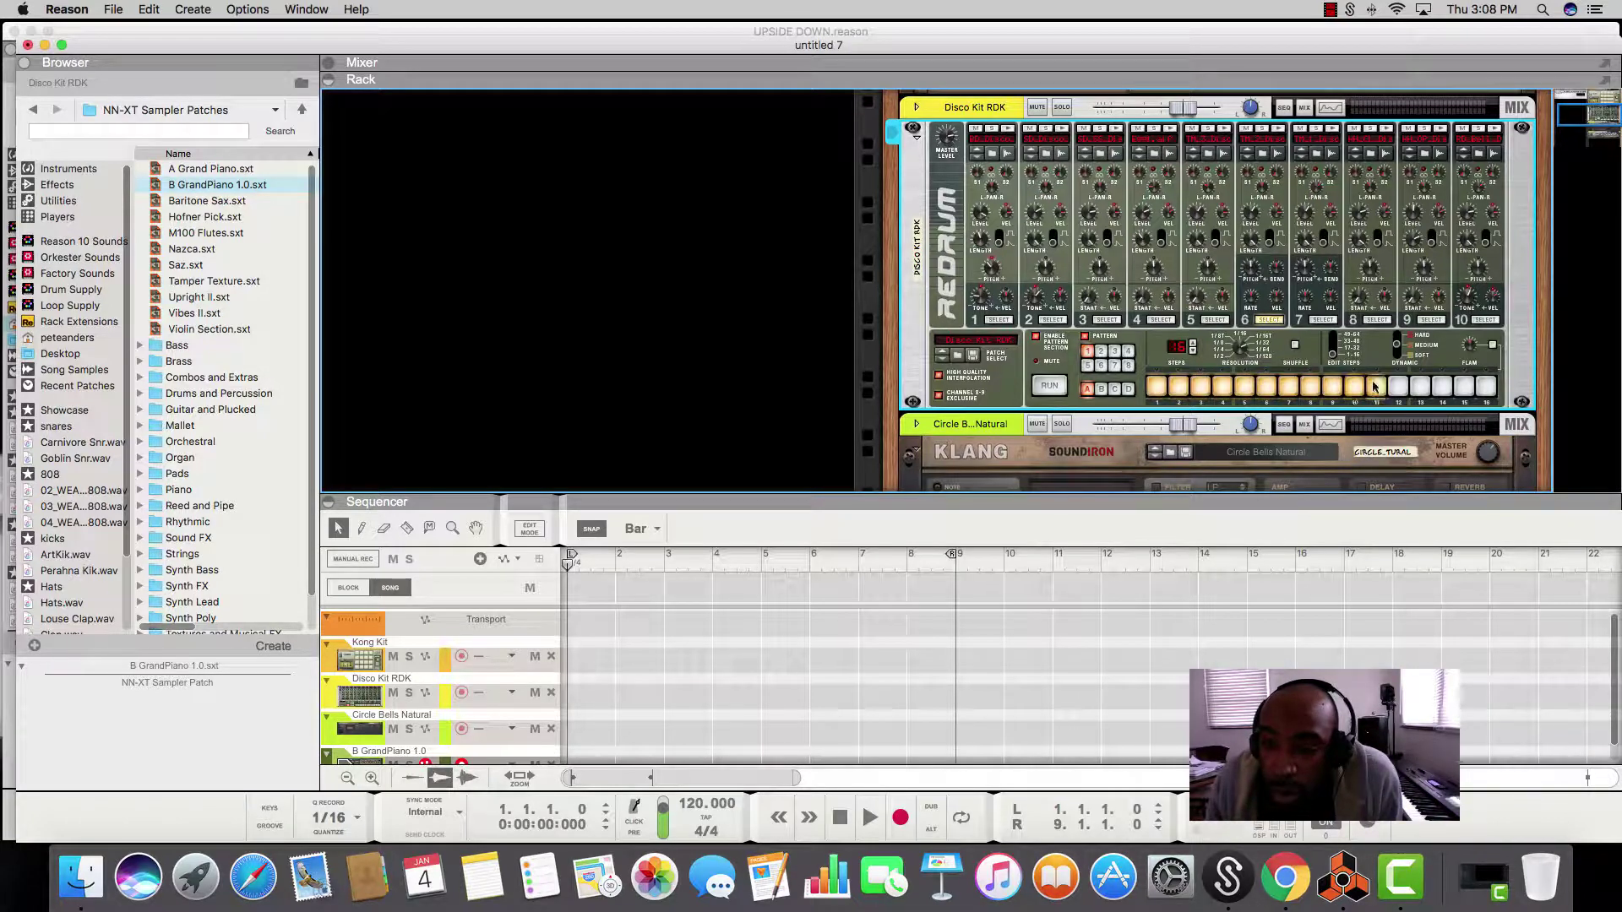
pyautogui.click(1056, 388)
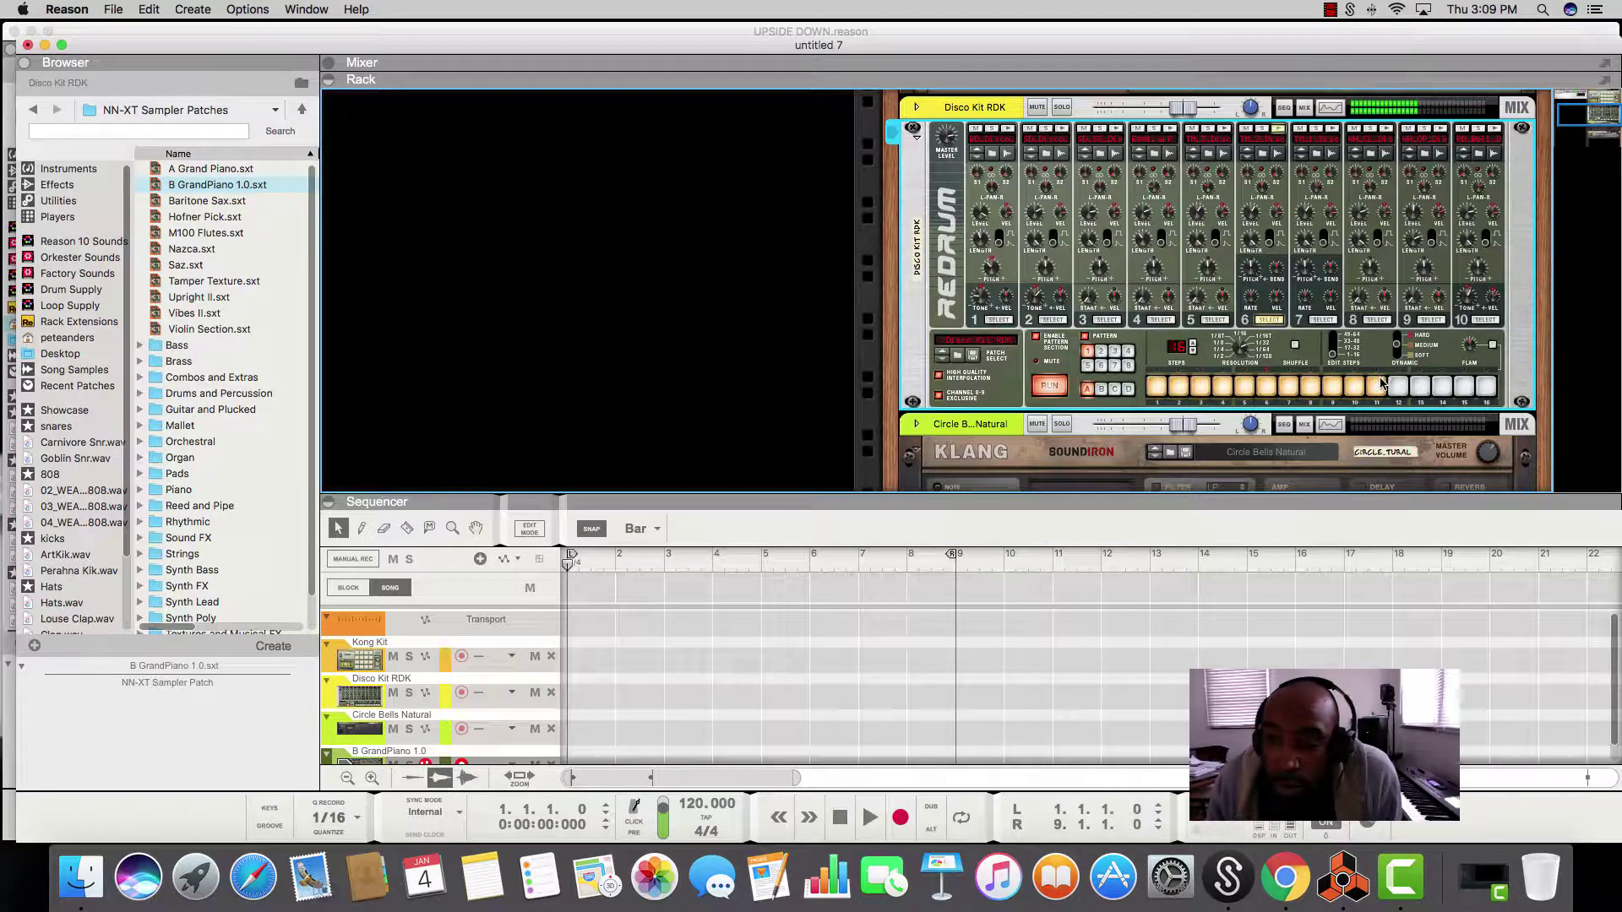
pyautogui.moveTo(1377, 387); pyautogui.dragTo(1153, 388)
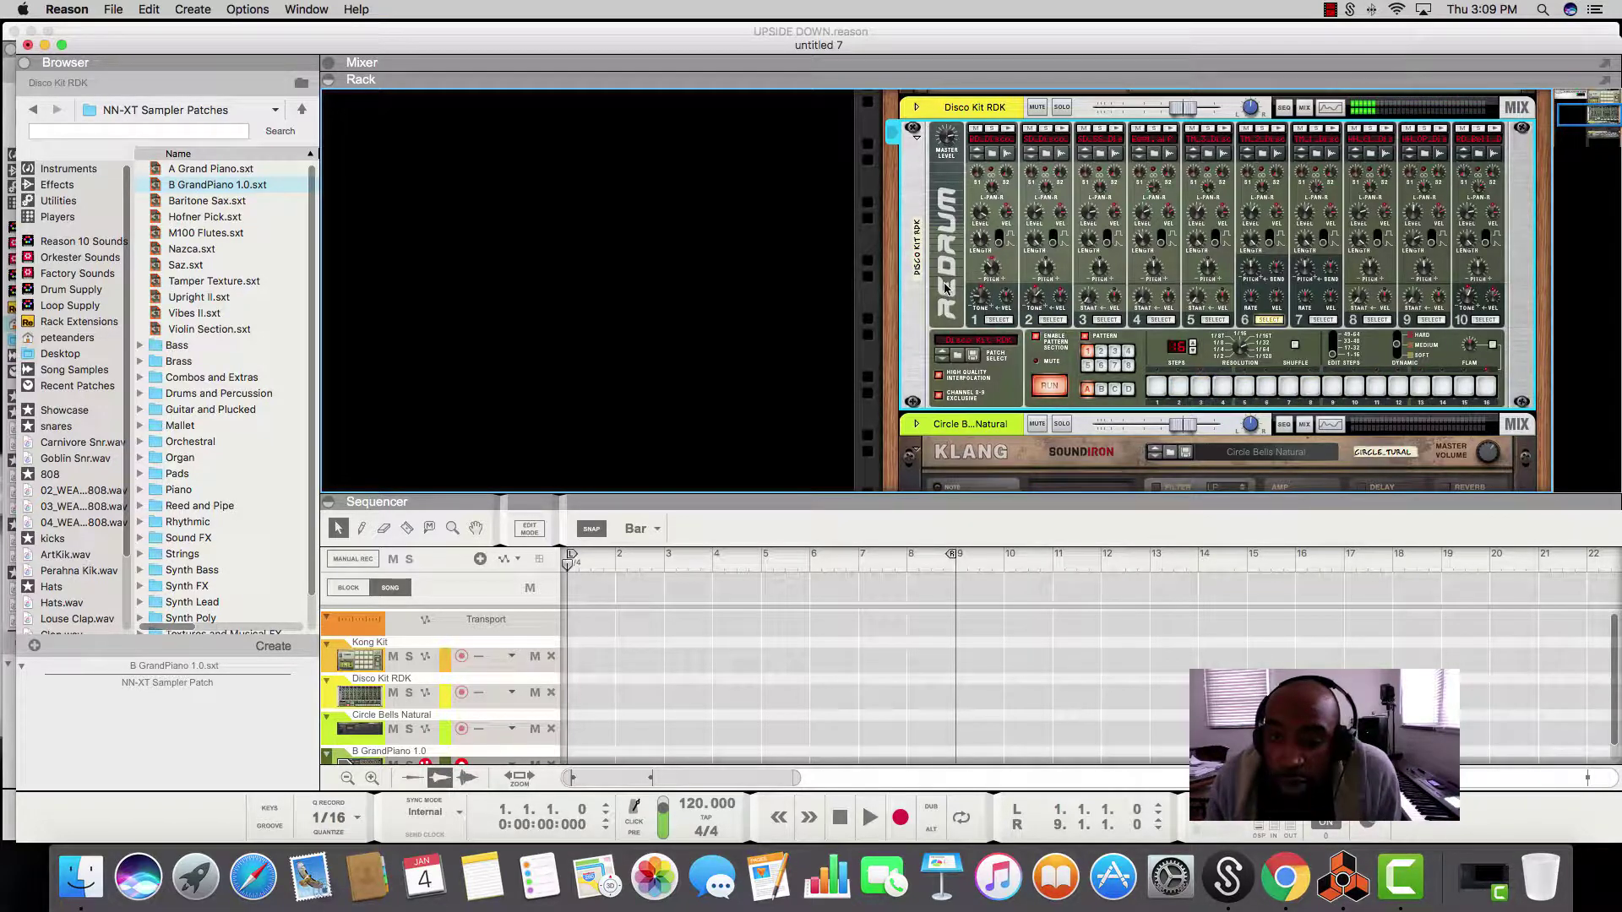
# - Step through drum channels 1, 6 and 7, and audition the channel 8 sound
pyautogui.click(1002, 321)
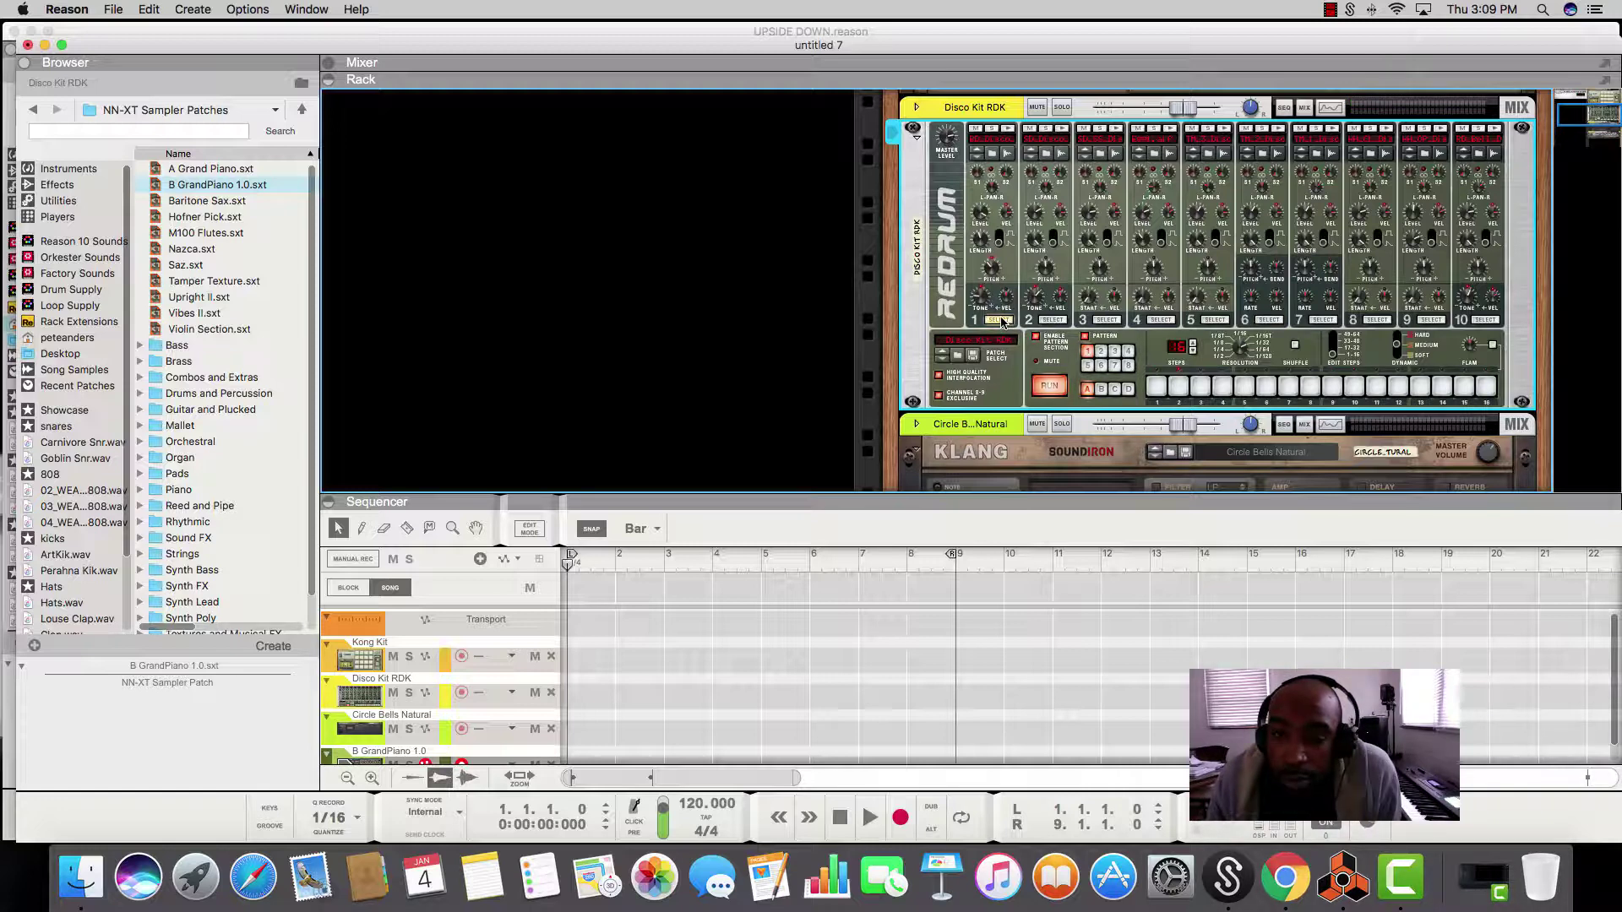
pyautogui.click(1266, 320)
pyautogui.scroll(5, 1265, 323)
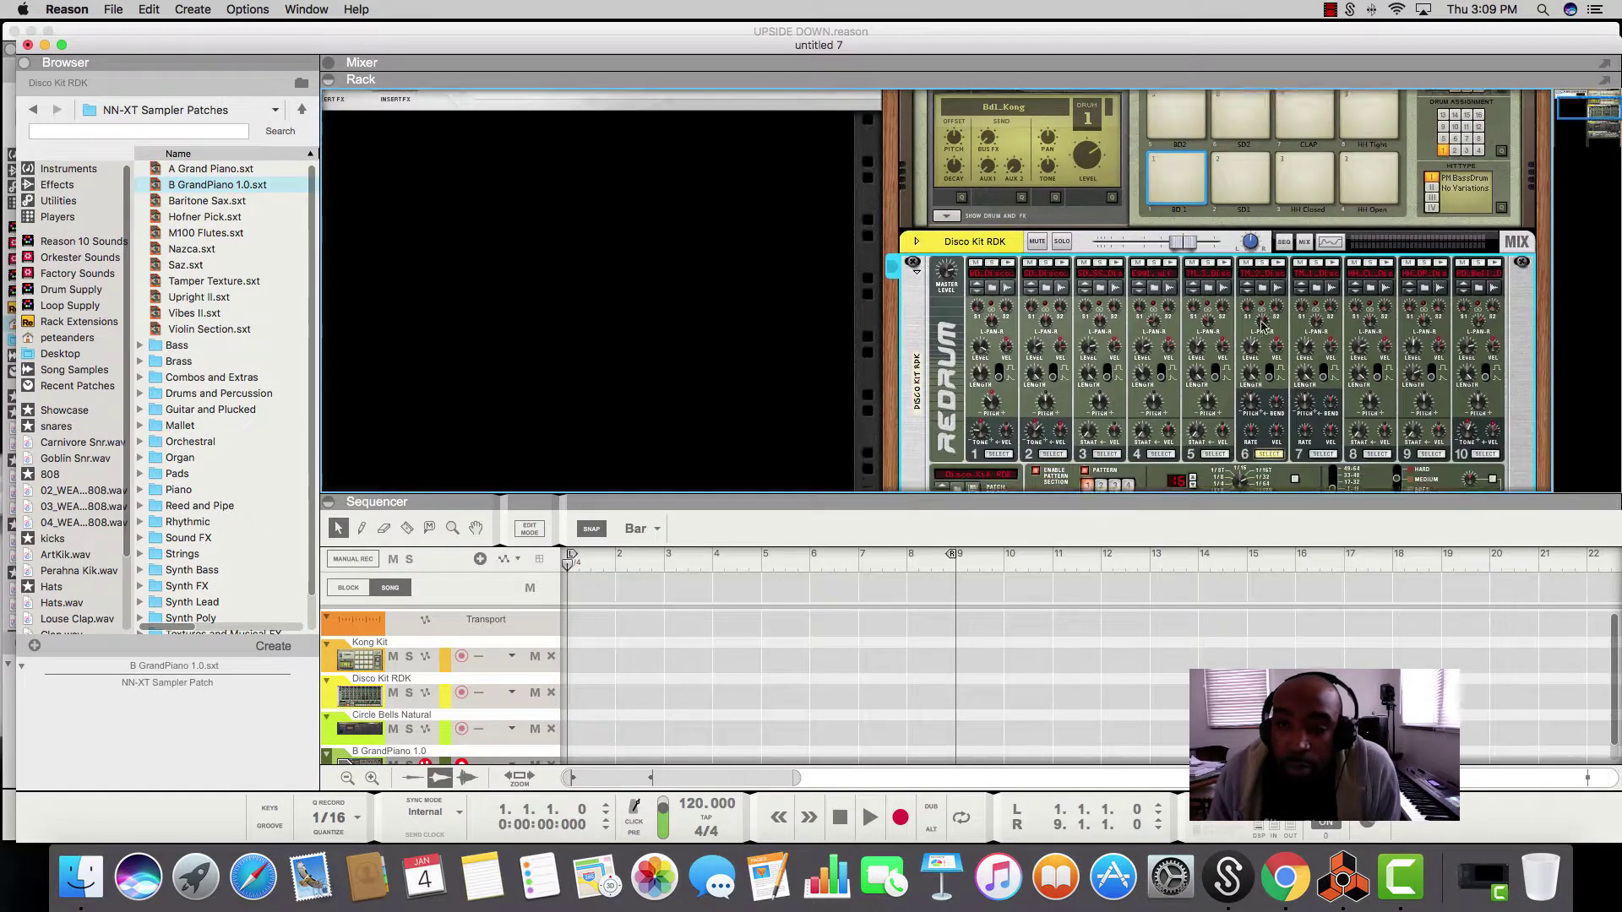
pyautogui.scroll(-4, 1265, 324)
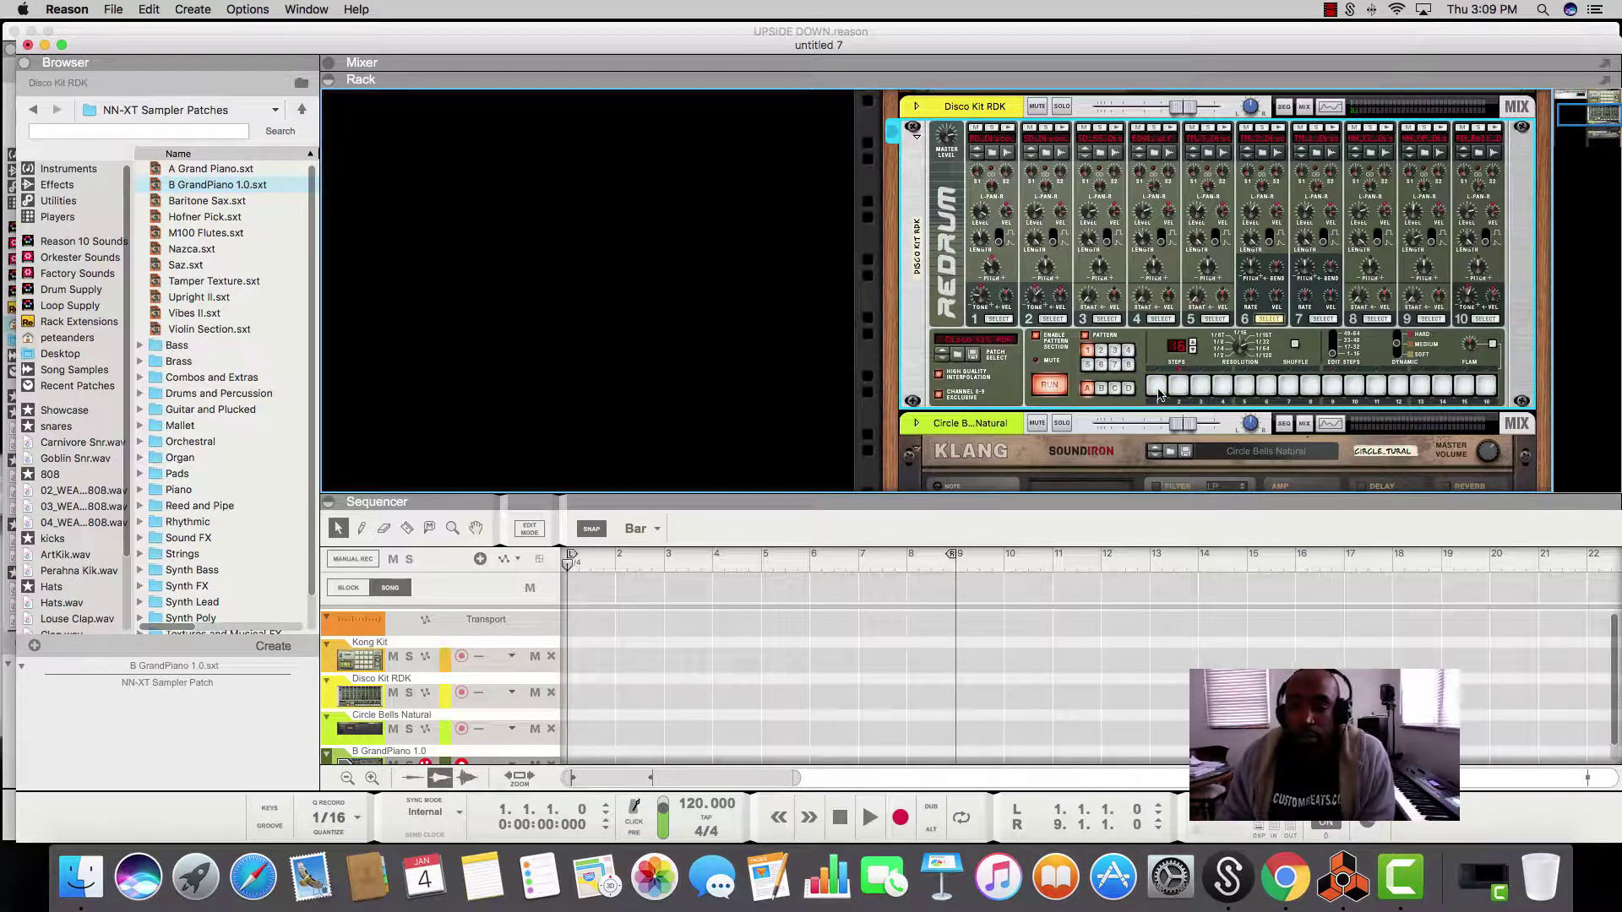
pyautogui.scroll(5, 1164, 285)
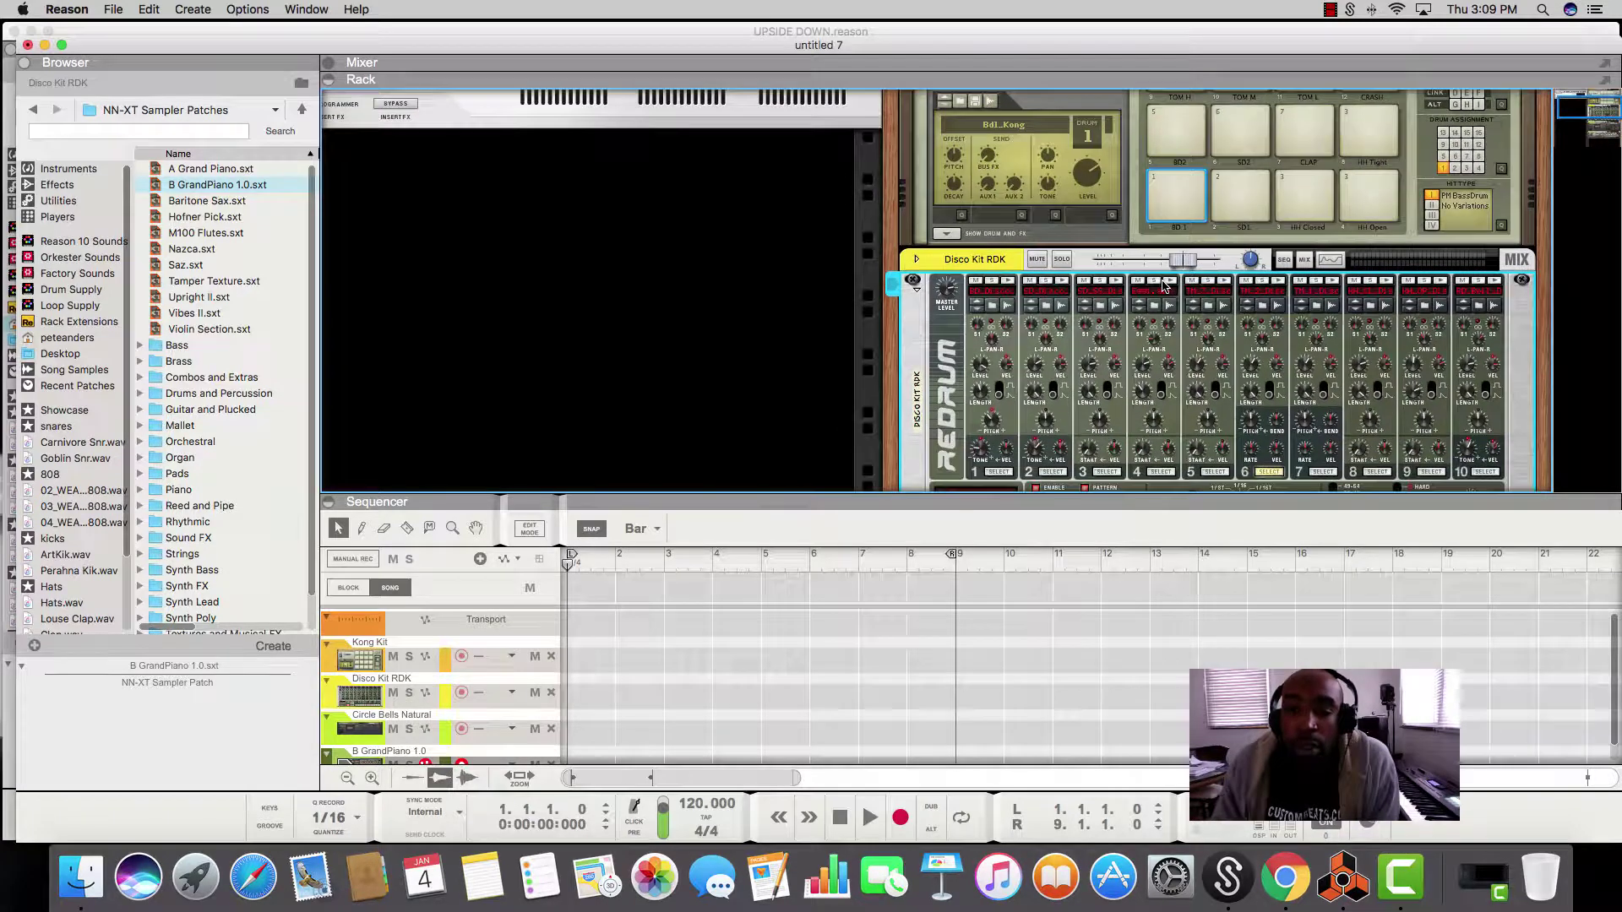
pyautogui.scroll(-3, 1165, 286)
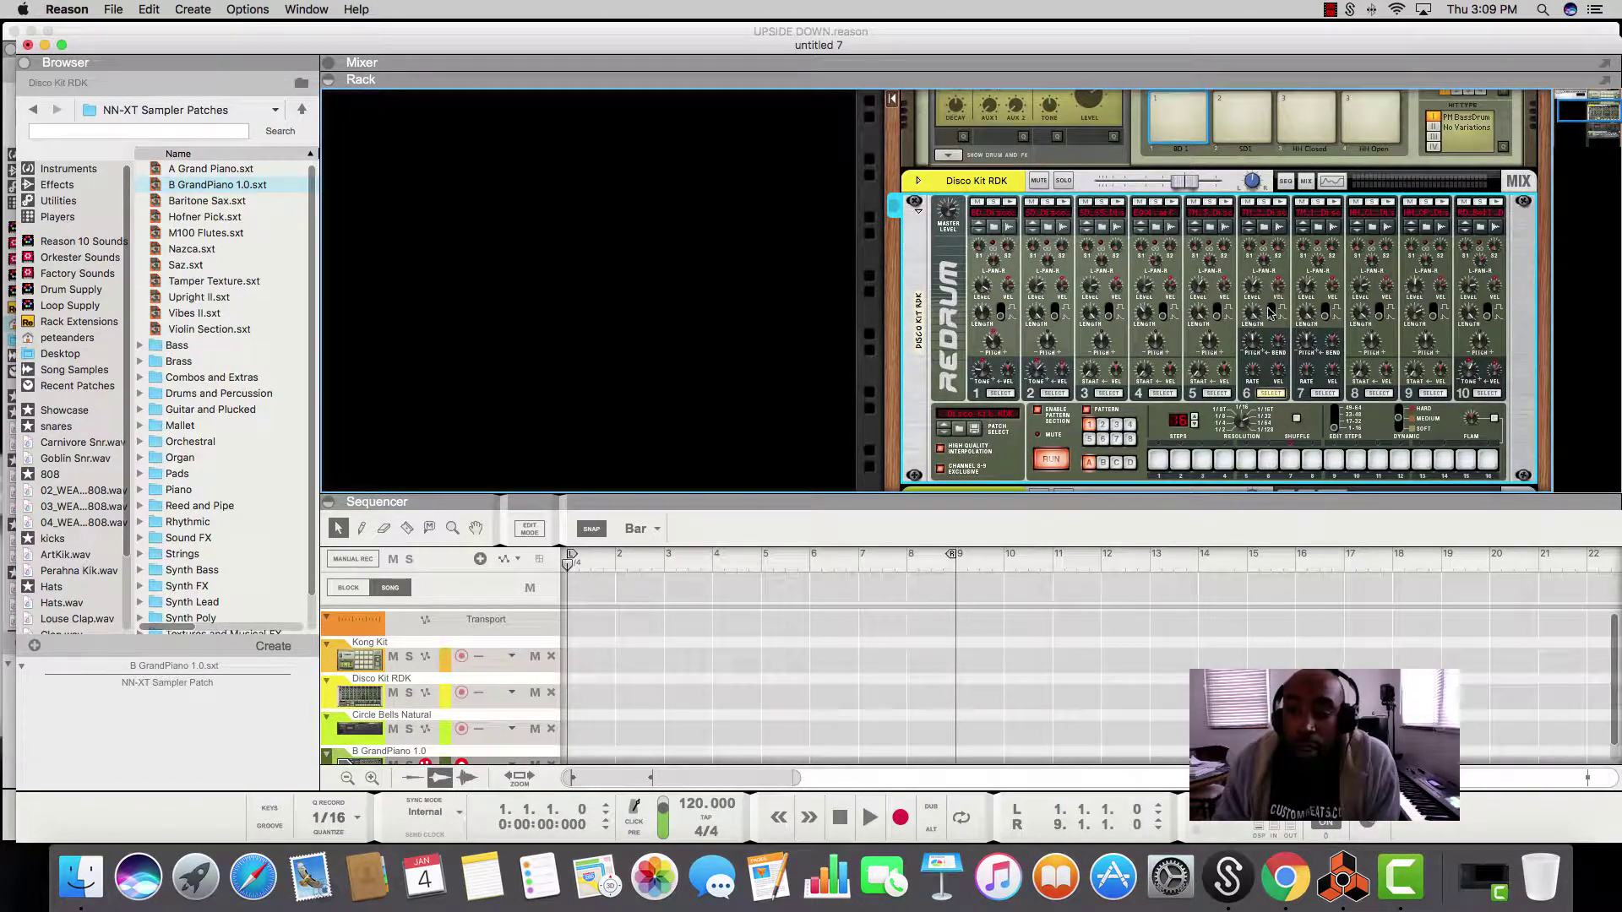
pyautogui.click(1323, 394)
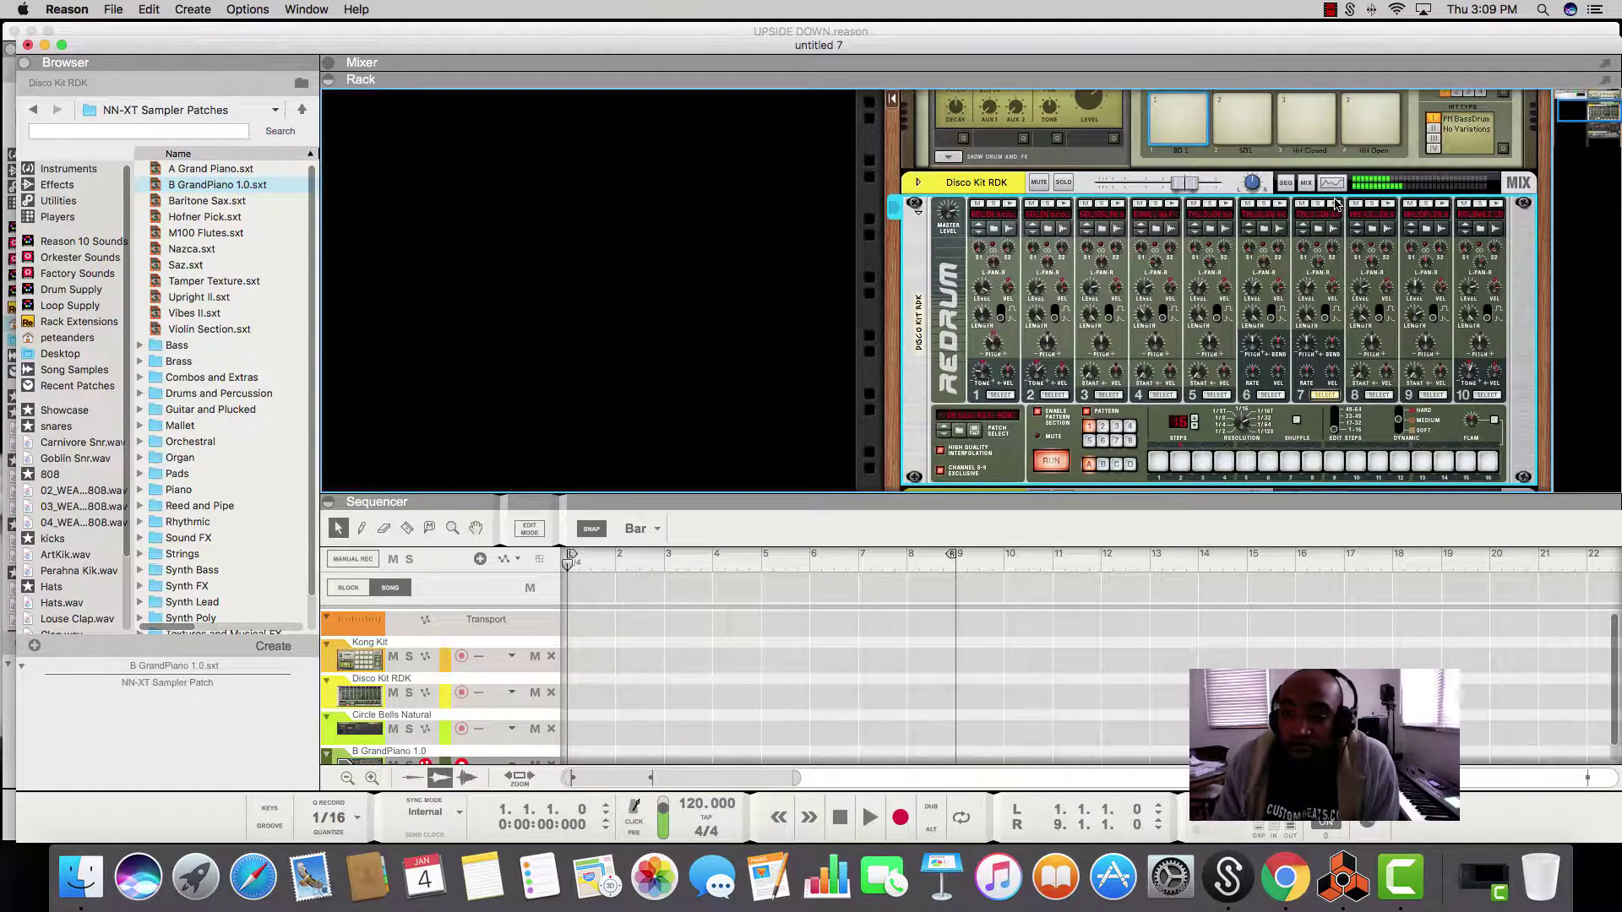
pyautogui.click(1390, 207)
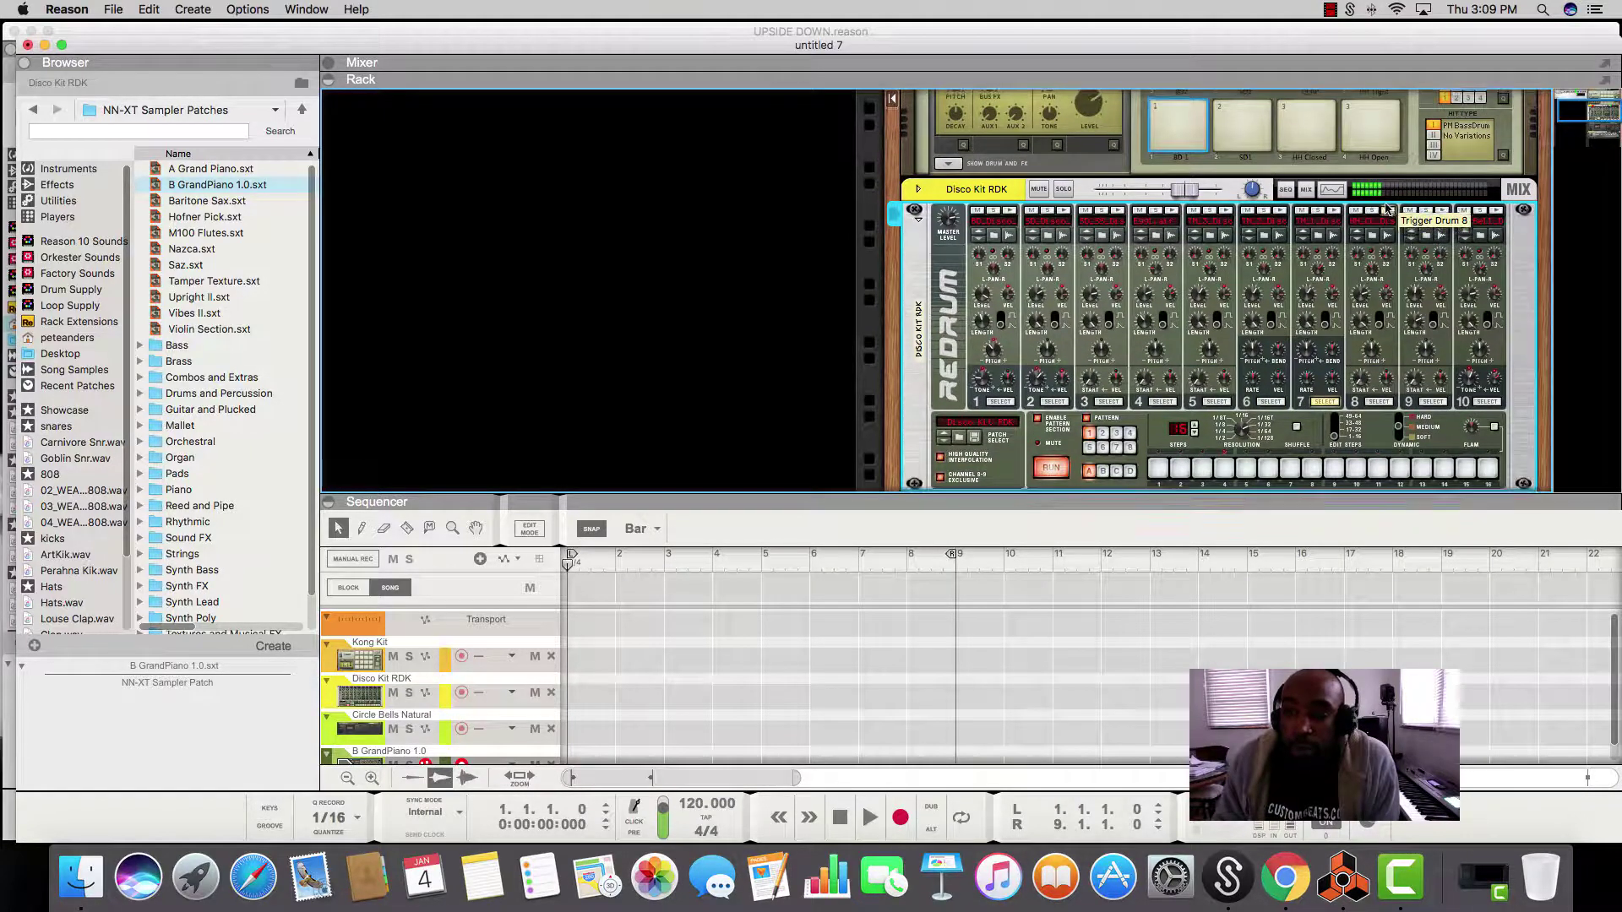
pyautogui.click(1390, 207)
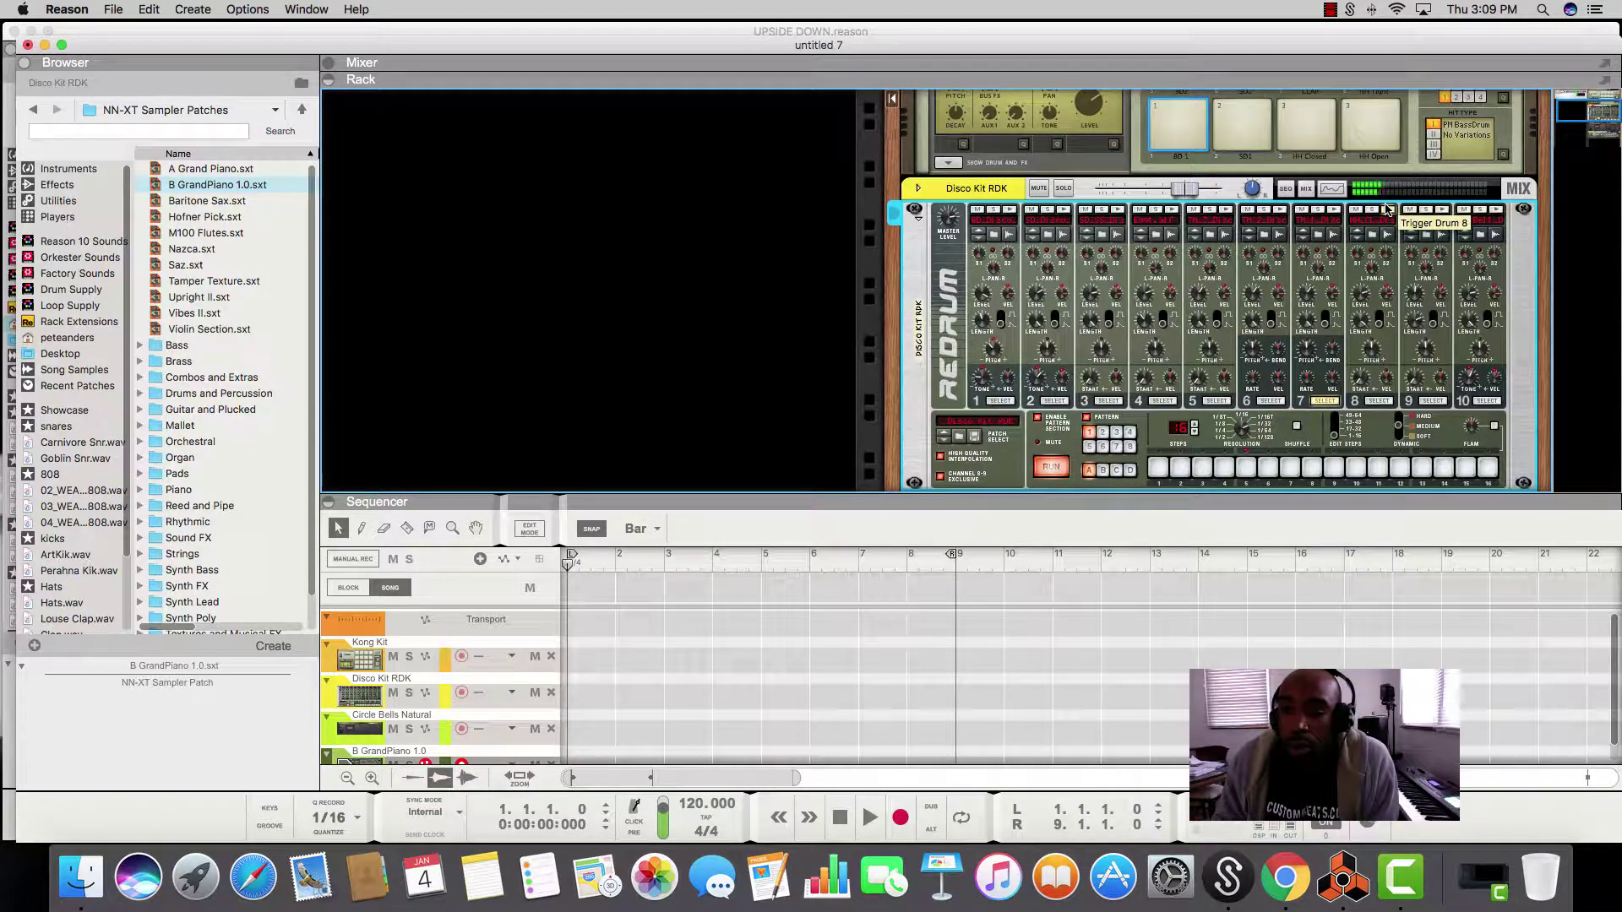
# - Turn on all 16 steps for drum channel 8 and stop the Redrum pattern
pyautogui.click(1379, 400)
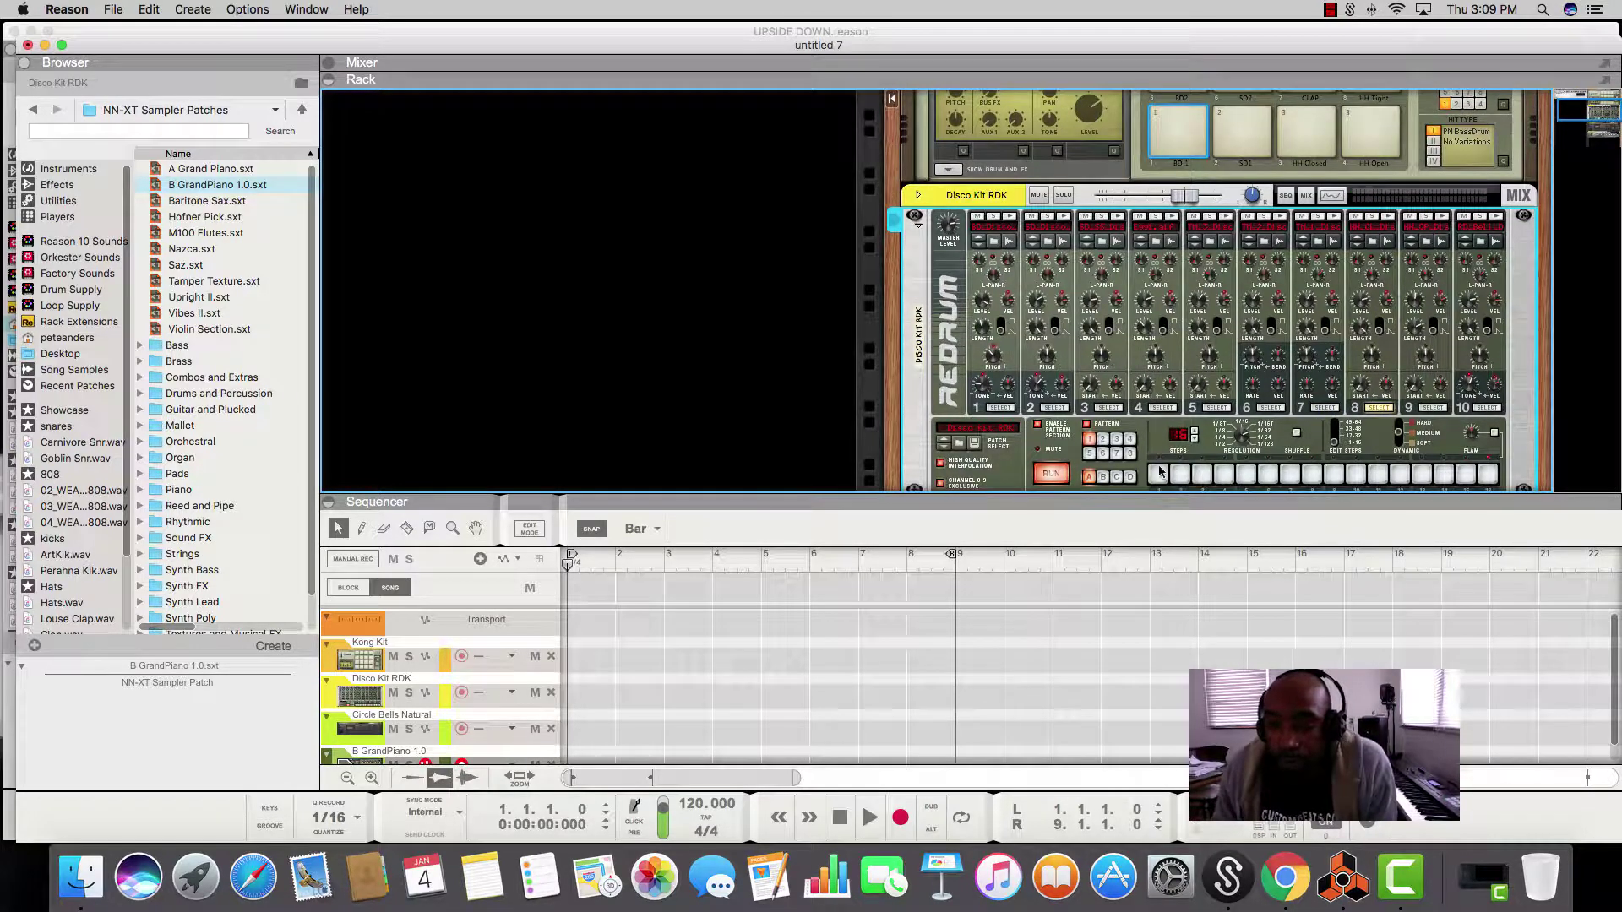
pyautogui.moveTo(1159, 470); pyautogui.dragTo(1488, 474)
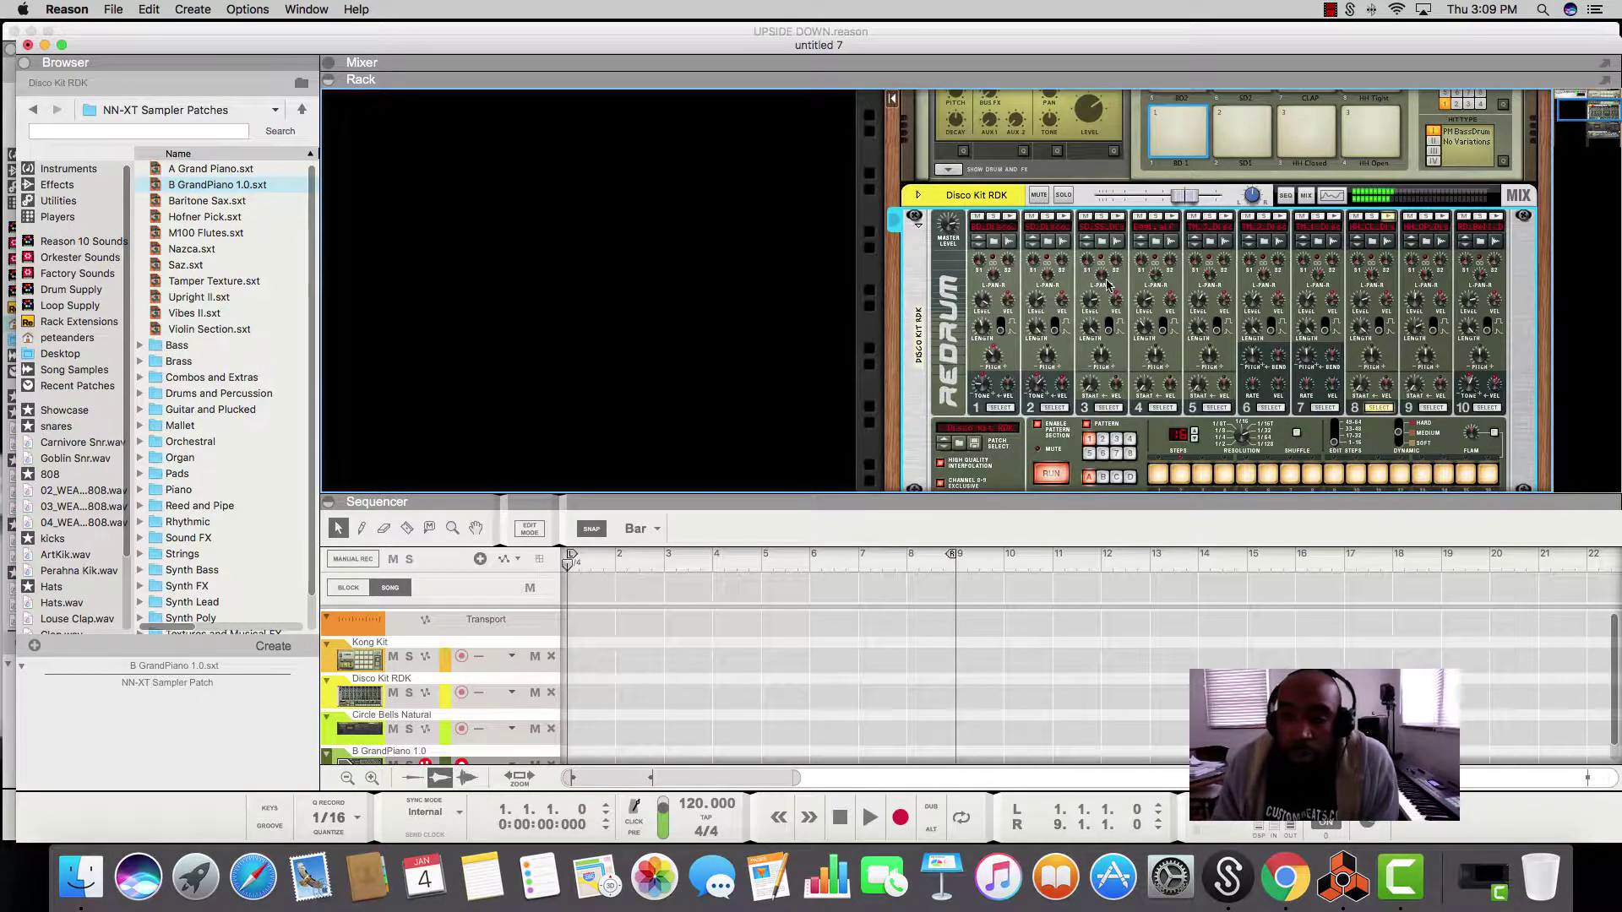
pyautogui.scroll(-3, 1107, 285)
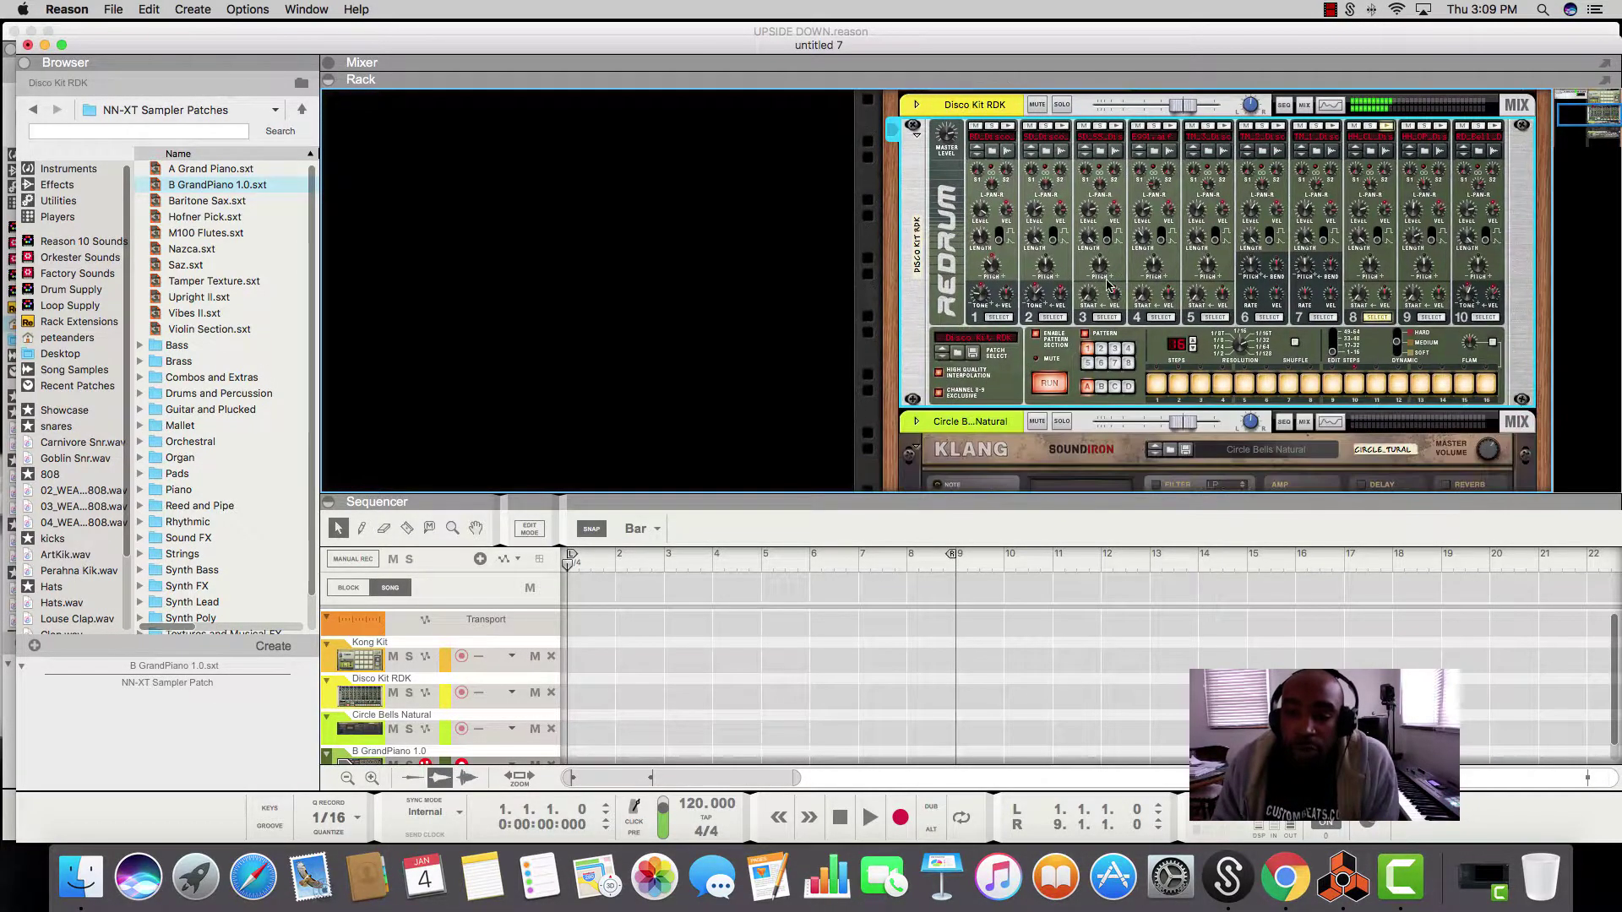
pyautogui.click(1048, 386)
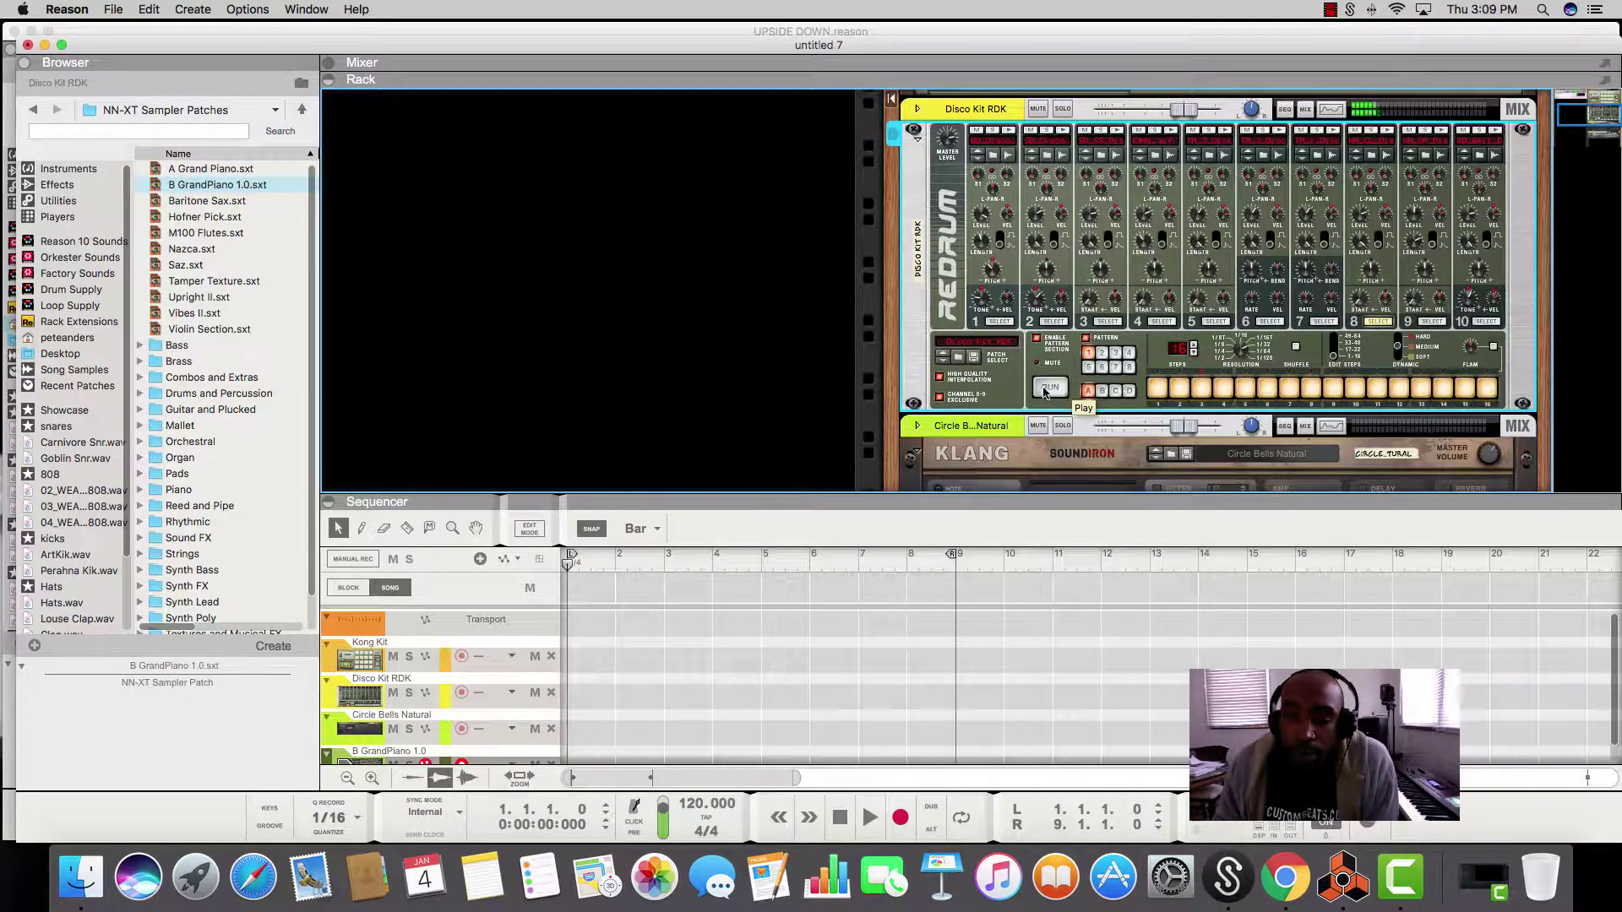
# - Copy the Redrum pattern onto its sequencer track and shorten the clip to one bar
pyautogui.click(150, 10)
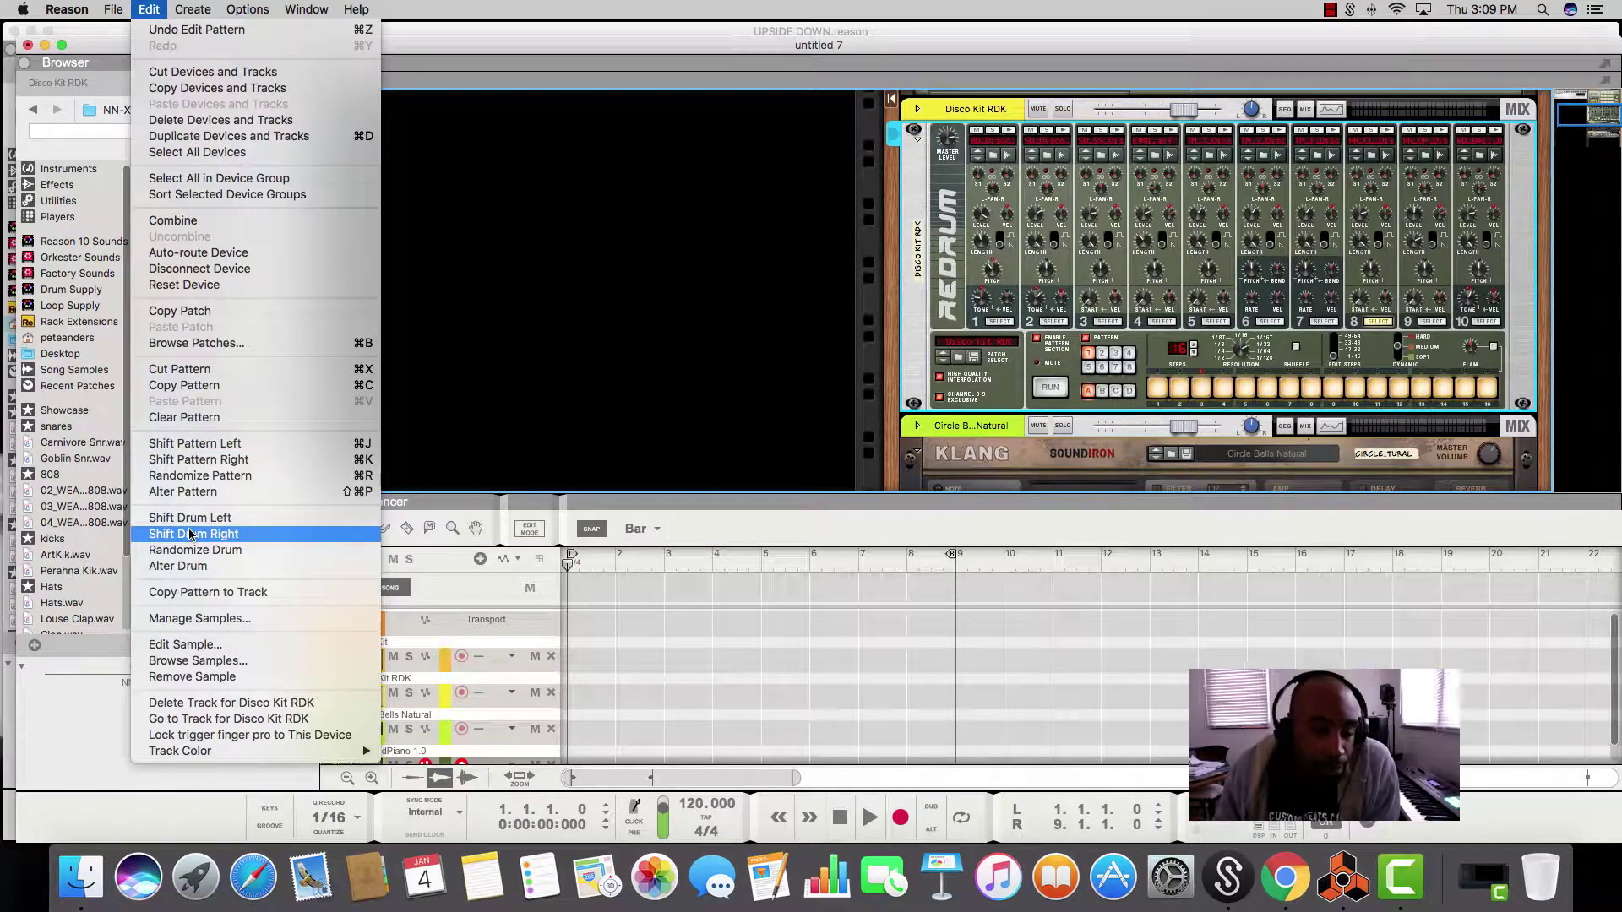
pyautogui.click(196, 593)
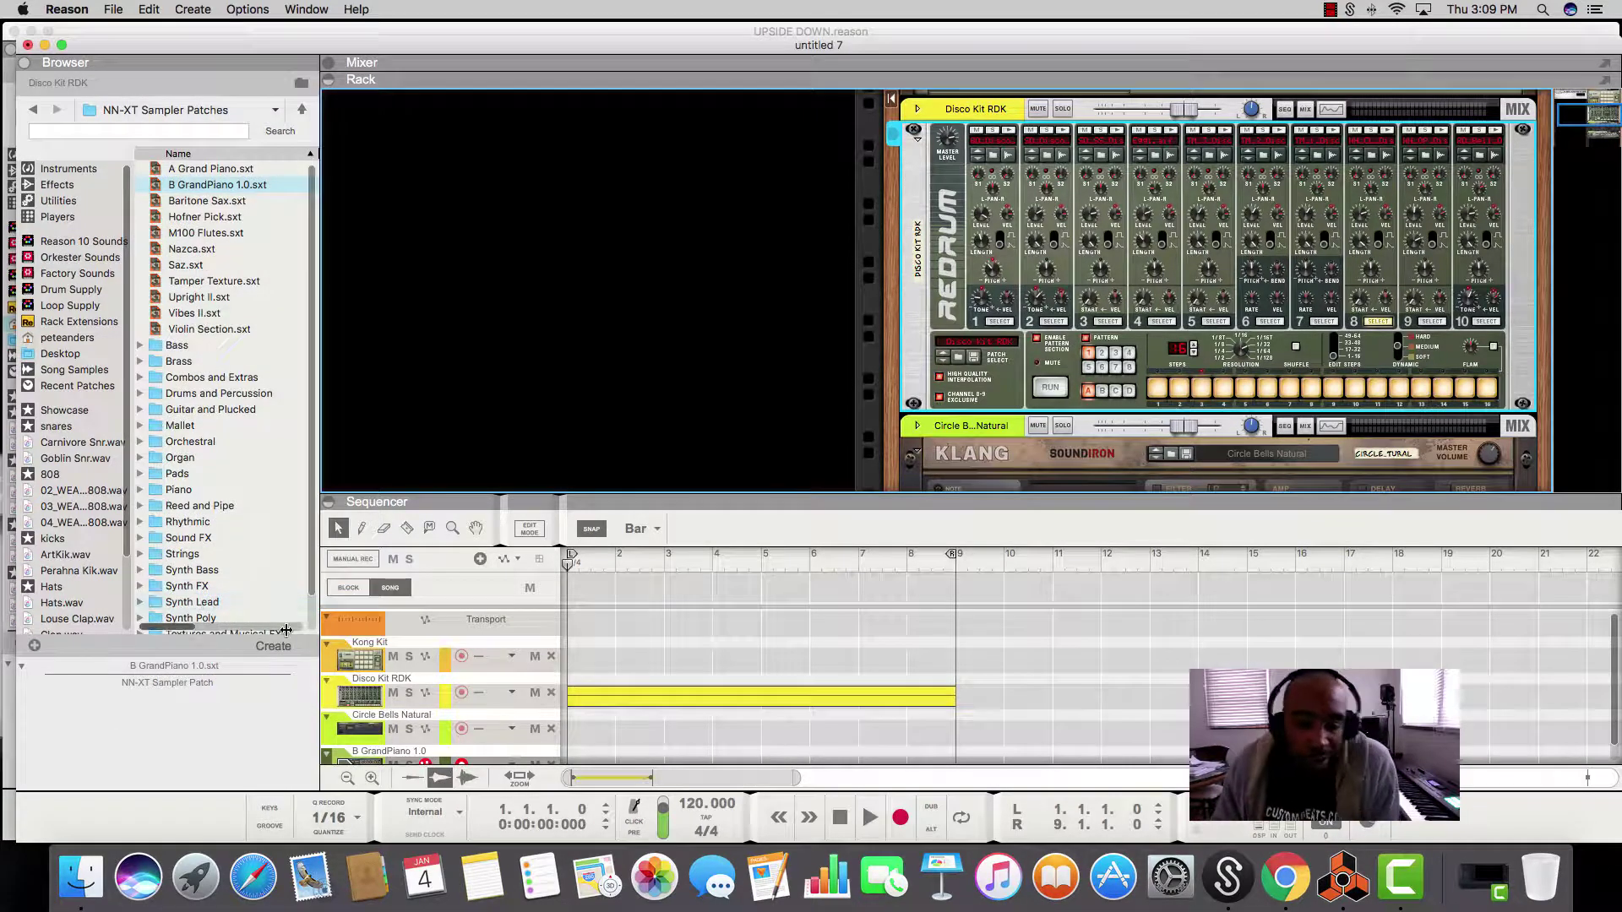
pyautogui.click(717, 705)
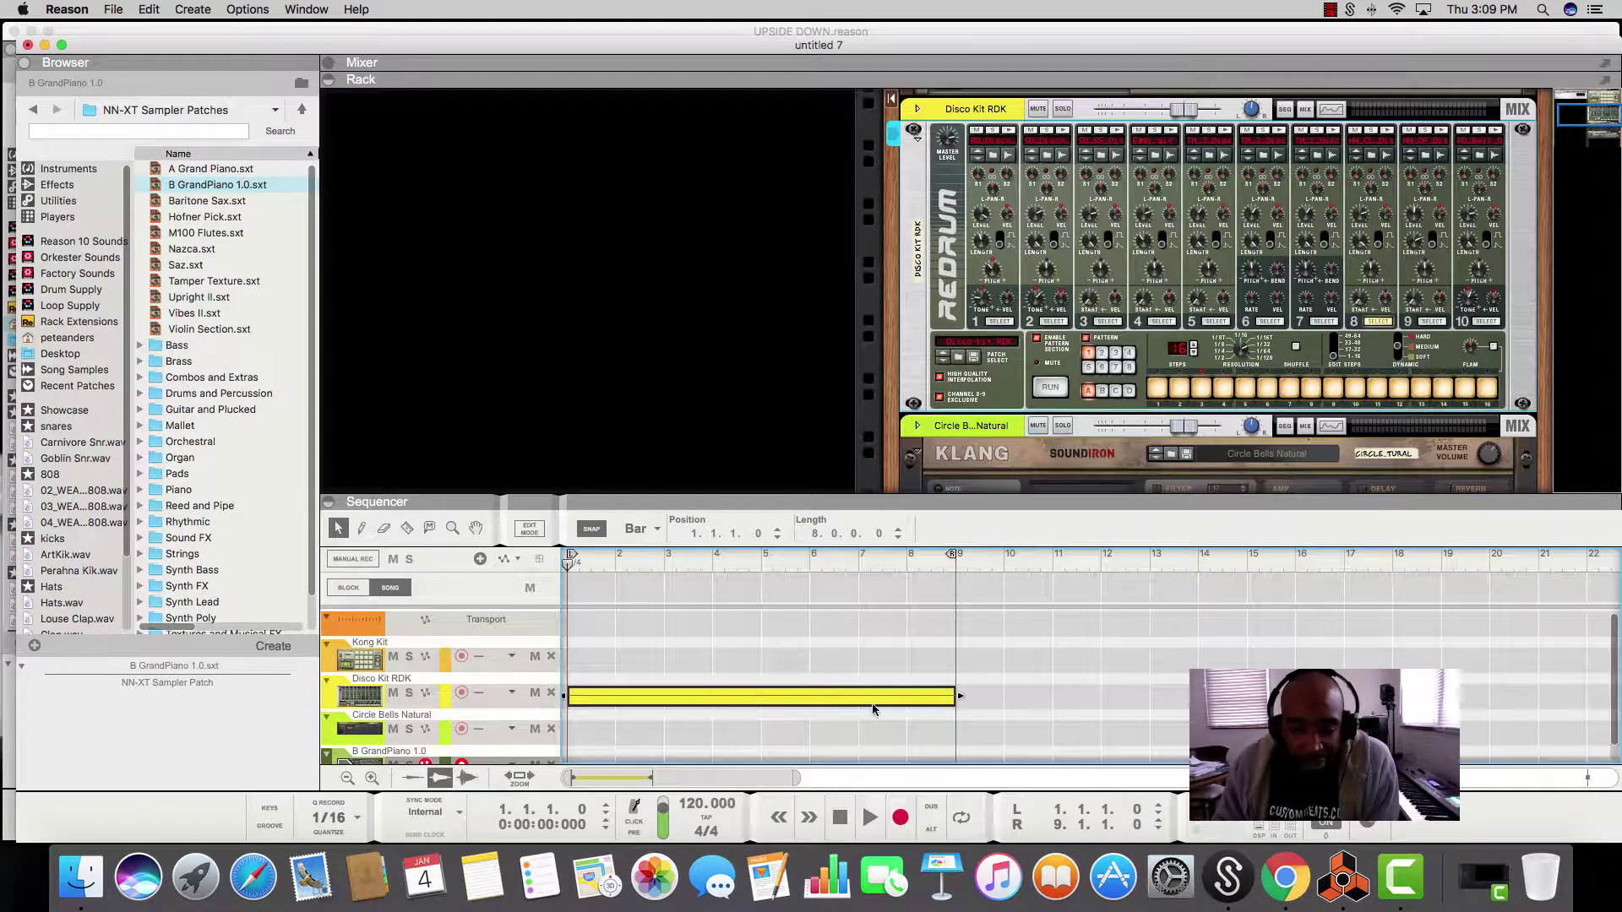
pyautogui.moveTo(960, 697); pyautogui.dragTo(617, 697)
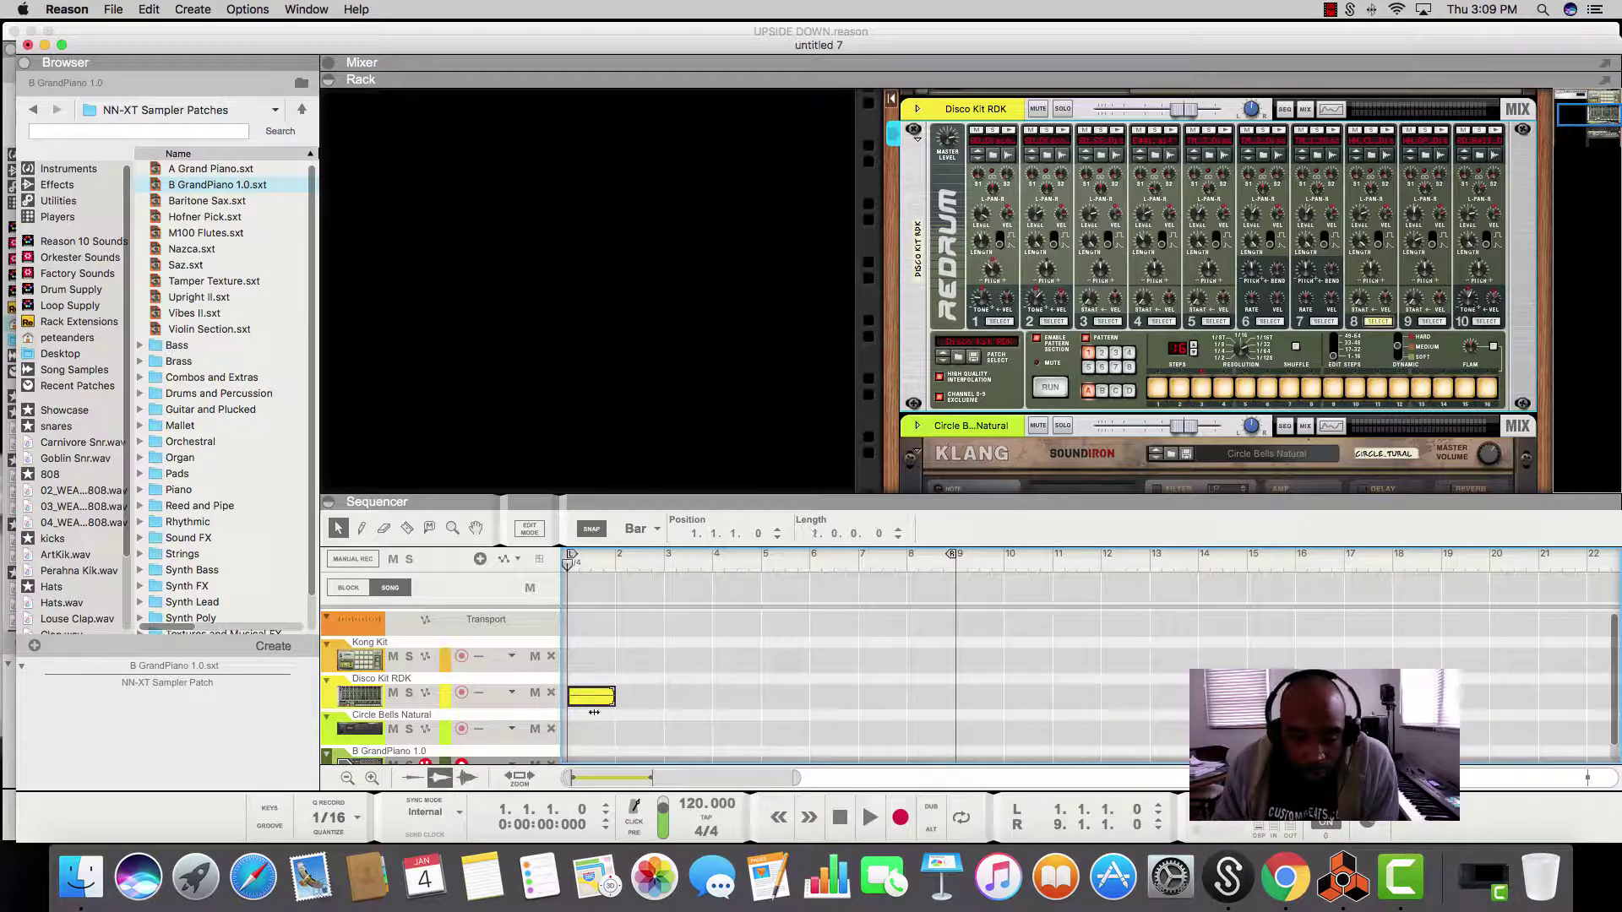
# - With 1/32 snap, shrink the clip, play it, move it into bar 2, then restore Bar snap
pyautogui.click(660, 529)
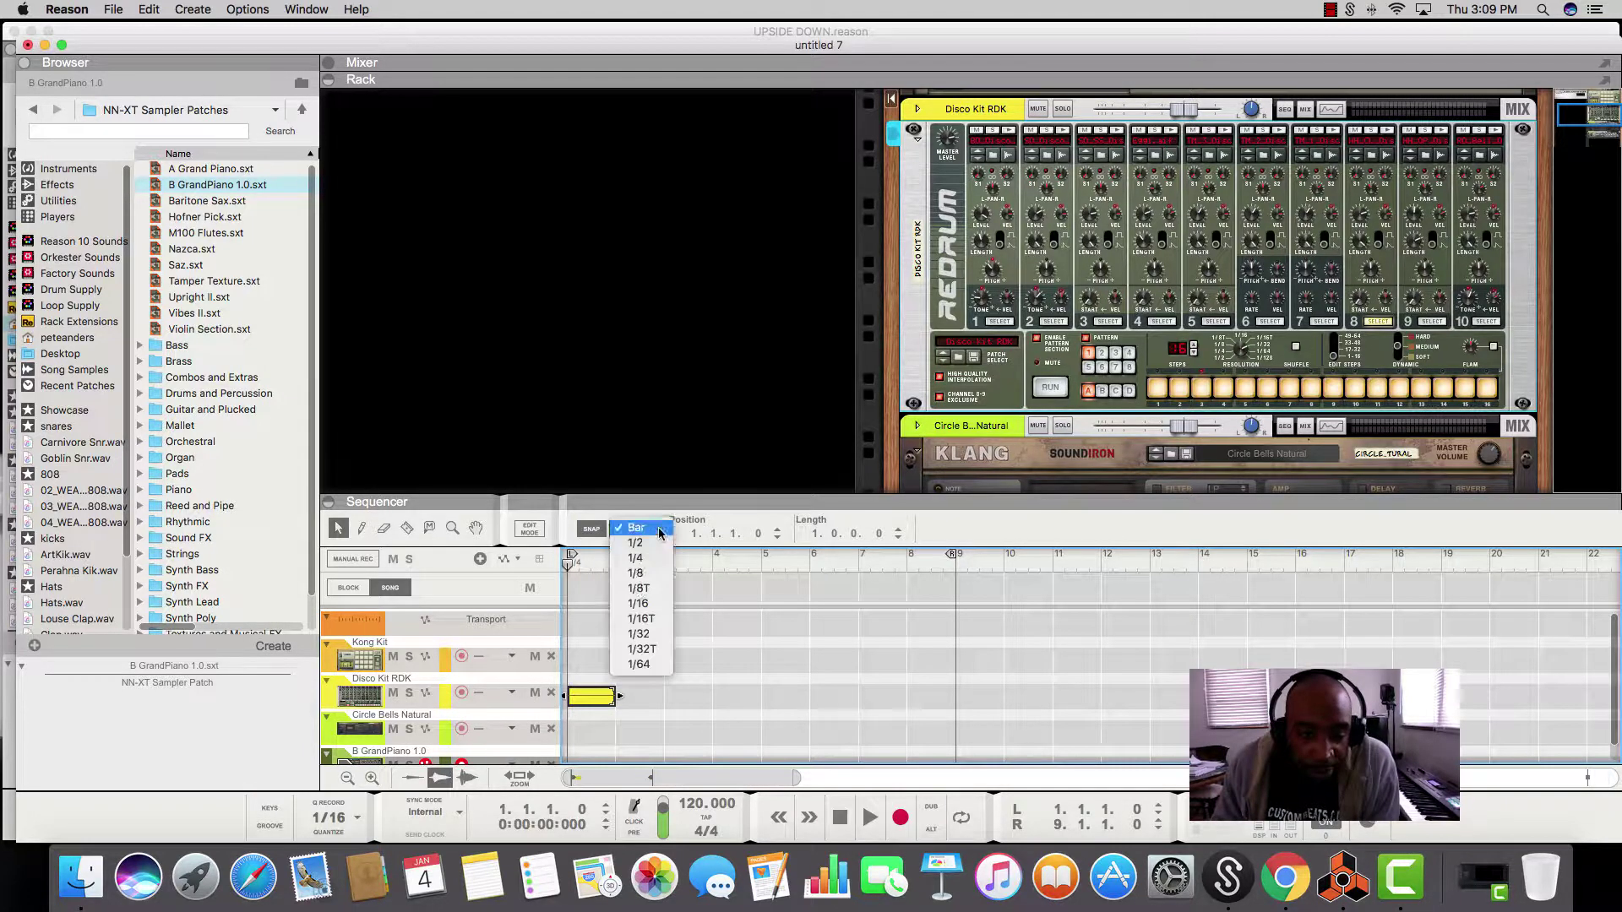
pyautogui.click(637, 636)
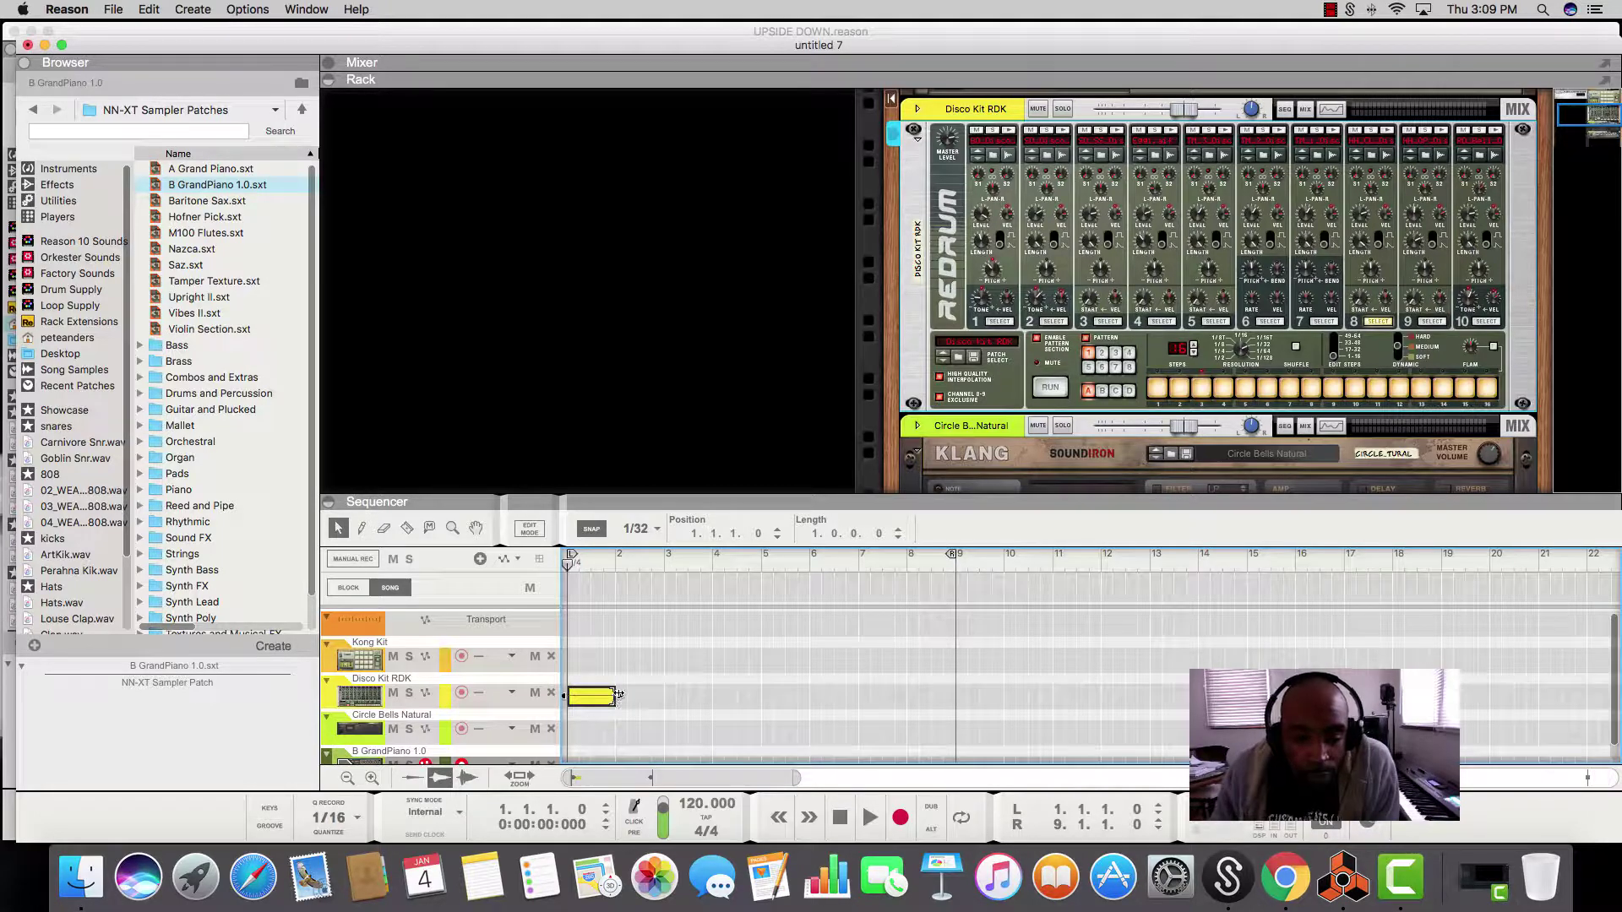
pyautogui.moveTo(618, 694); pyautogui.dragTo(581, 707)
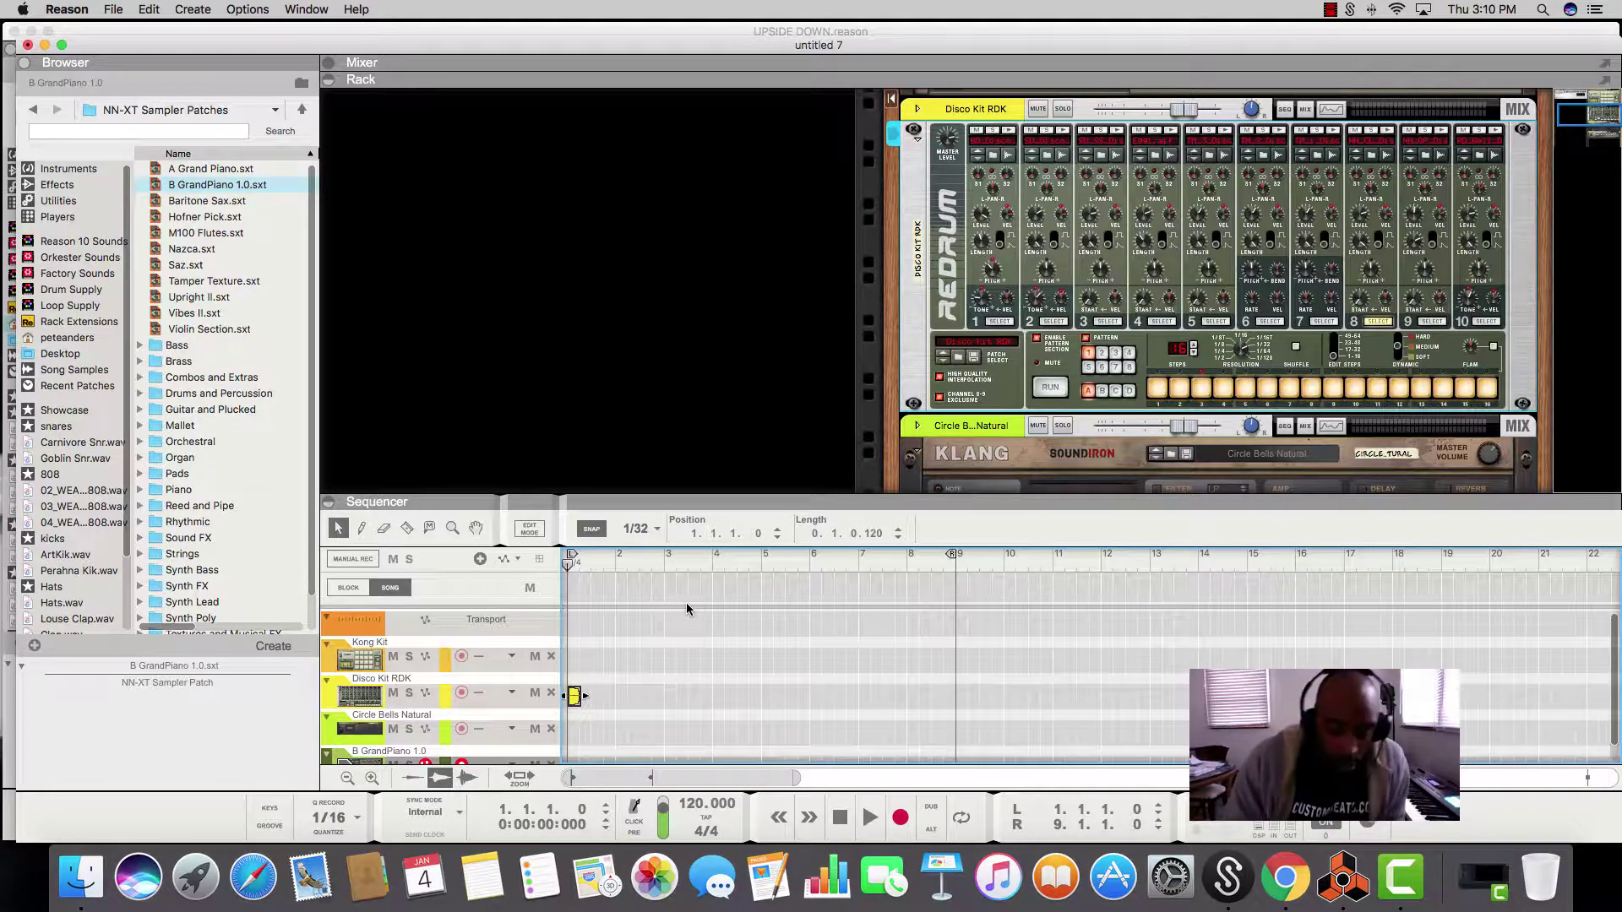
pyautogui.press('space')
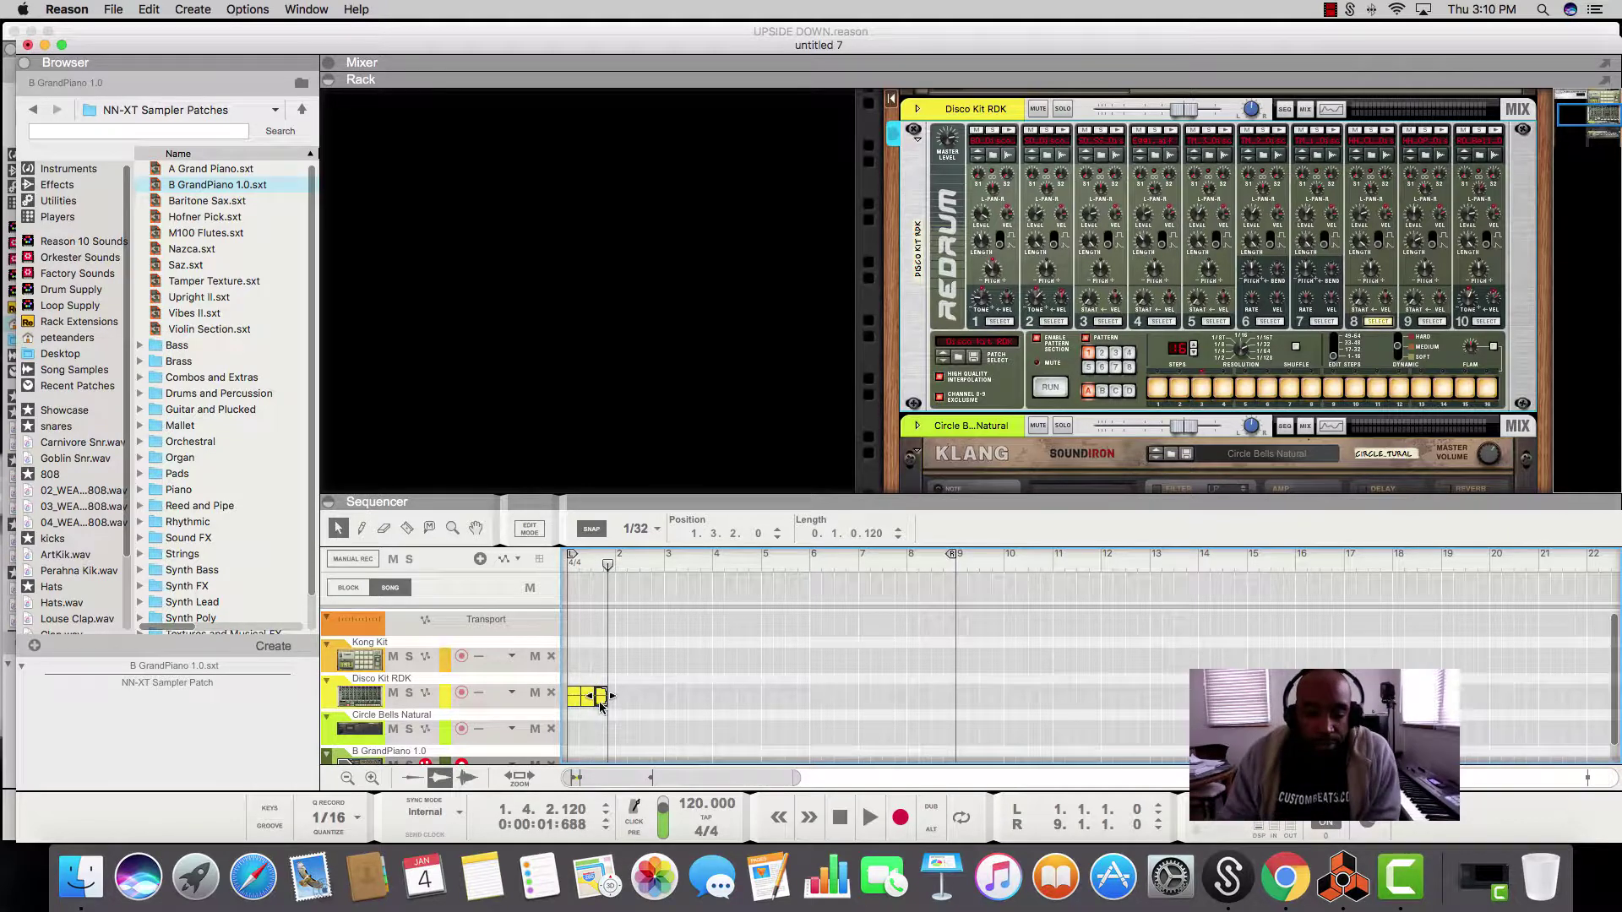
pyautogui.moveTo(602, 697)
pyautogui.mouseDown()
pyautogui.moveTo(657, 697)
pyautogui.moveTo(602, 699)
pyautogui.moveTo(626, 698)
pyautogui.mouseUp()
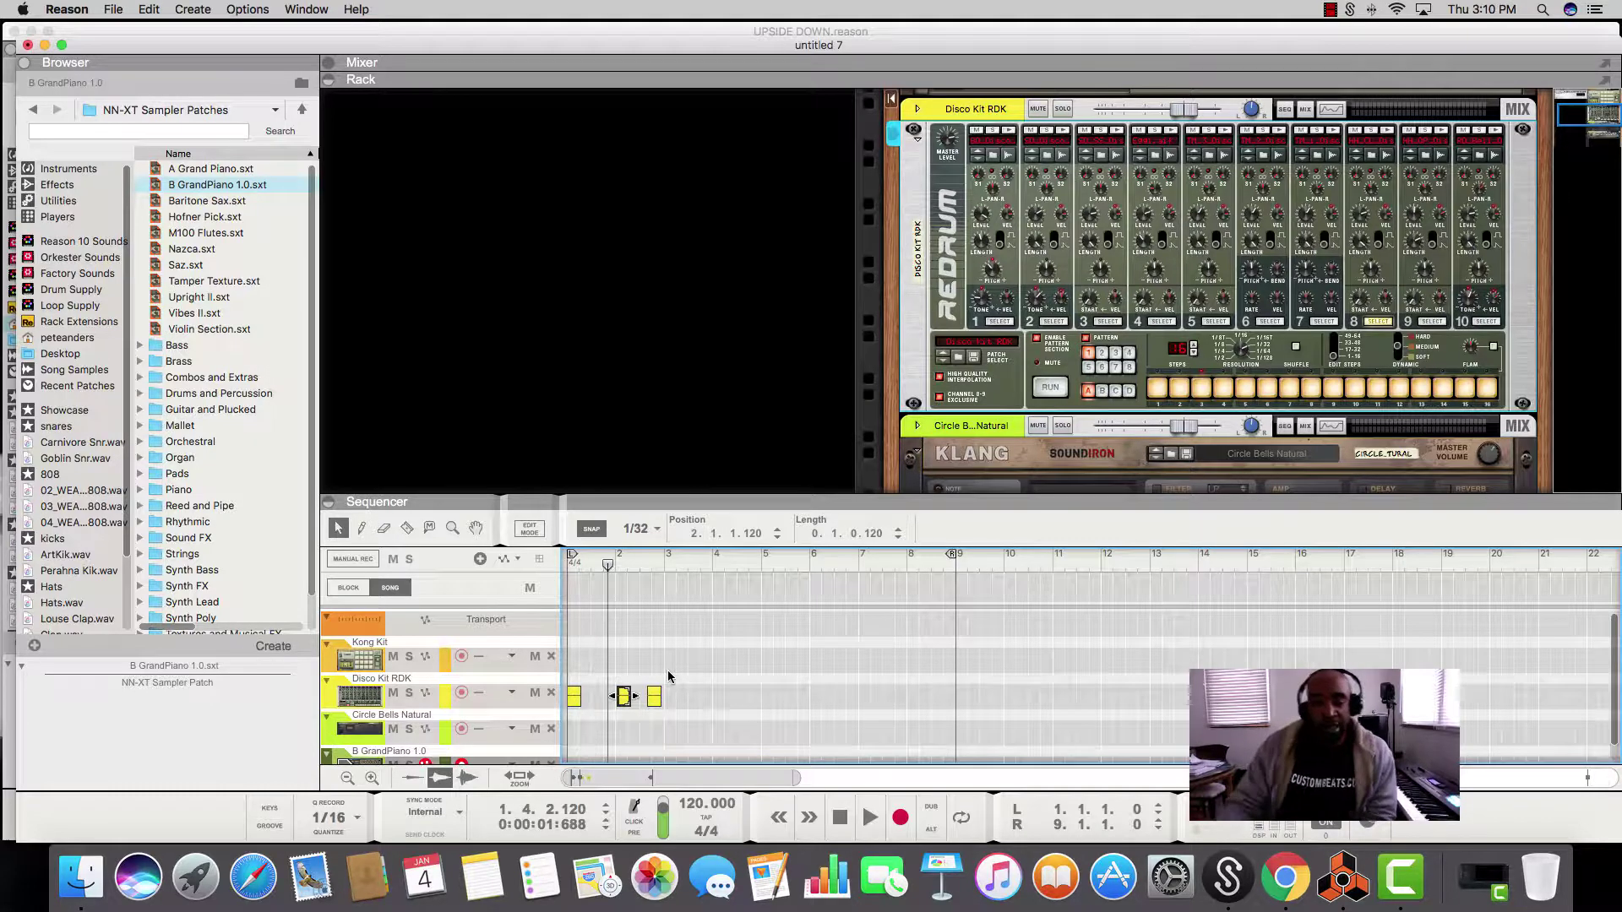
pyautogui.click(644, 529)
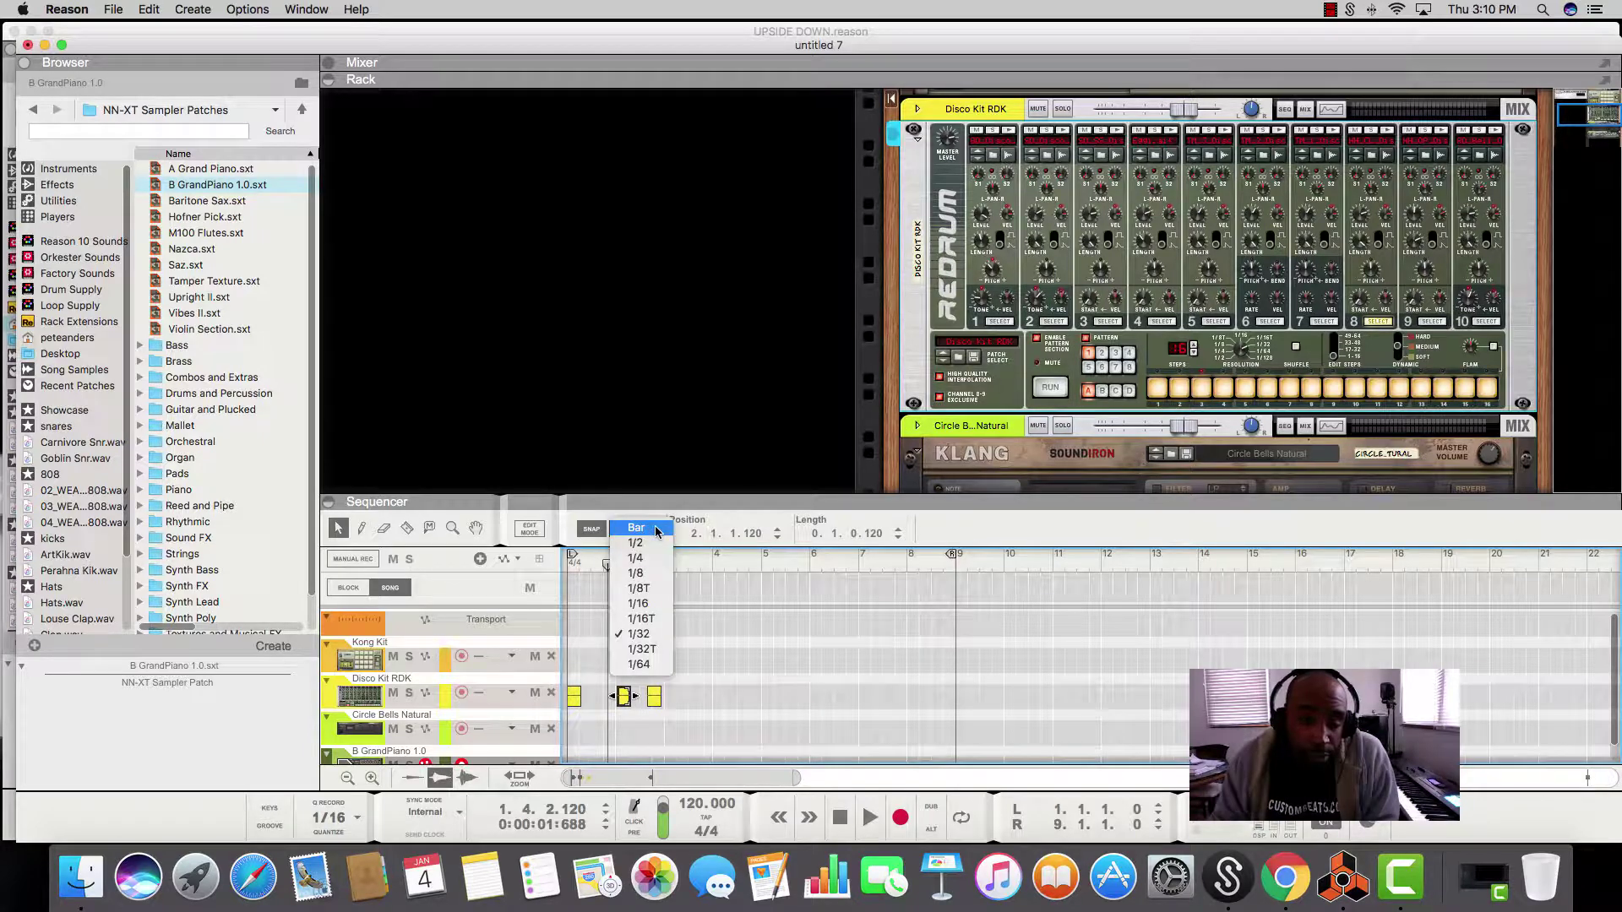
pyautogui.click(657, 529)
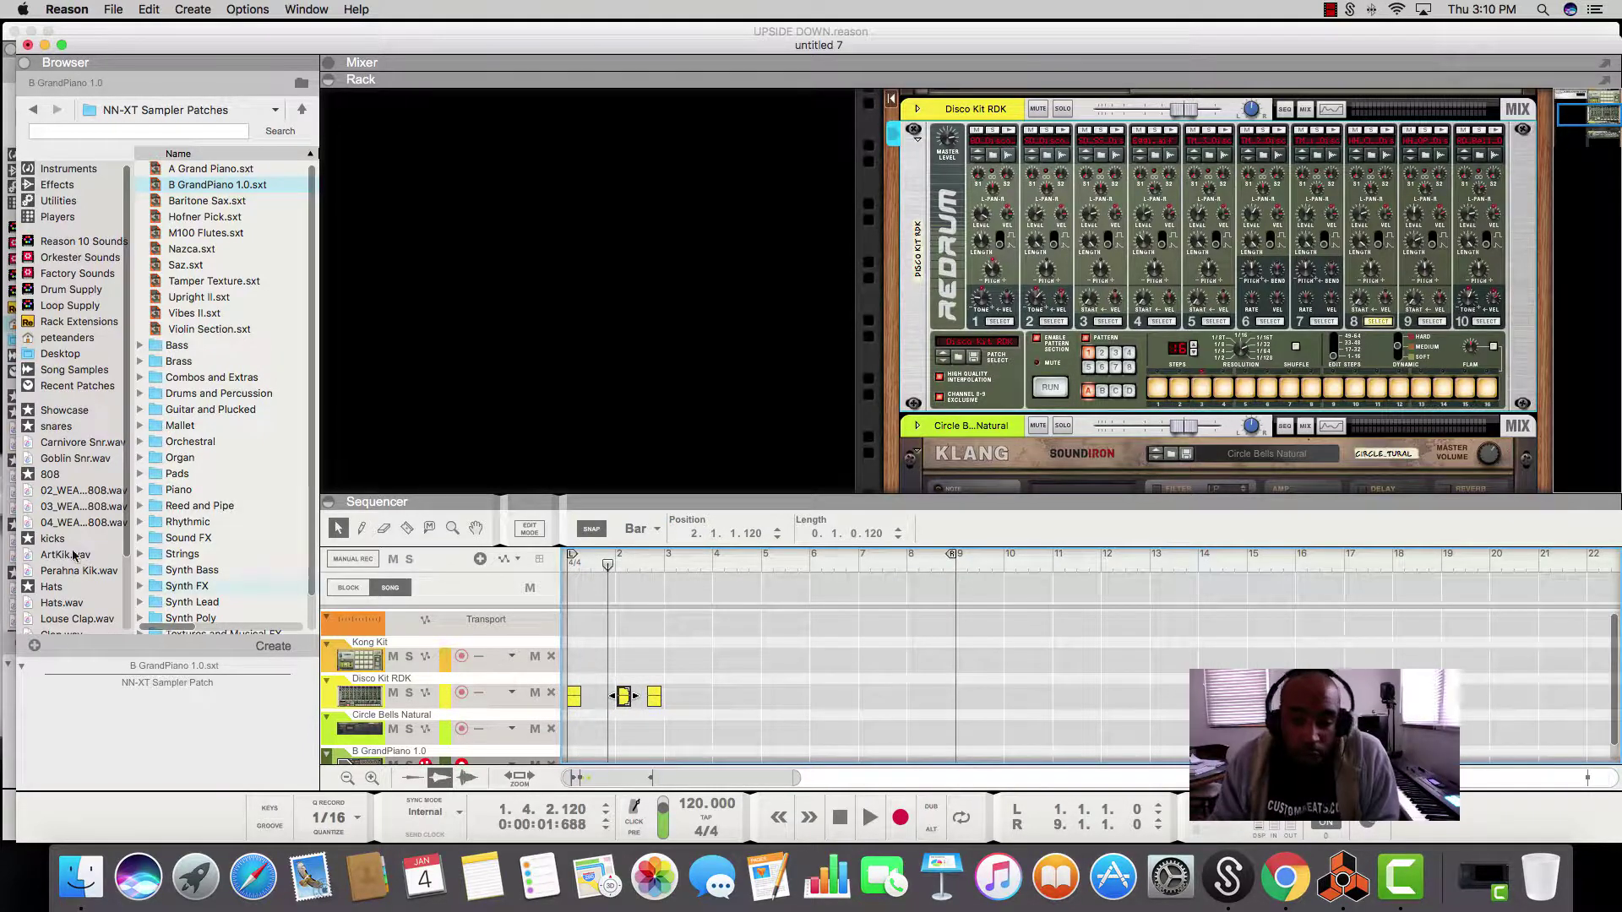
# - Switch the browser from Instruments to Effects, then to Utilities devices
pyautogui.scroll(-5, 970, 347)
pyautogui.scroll(-3, 970, 347)
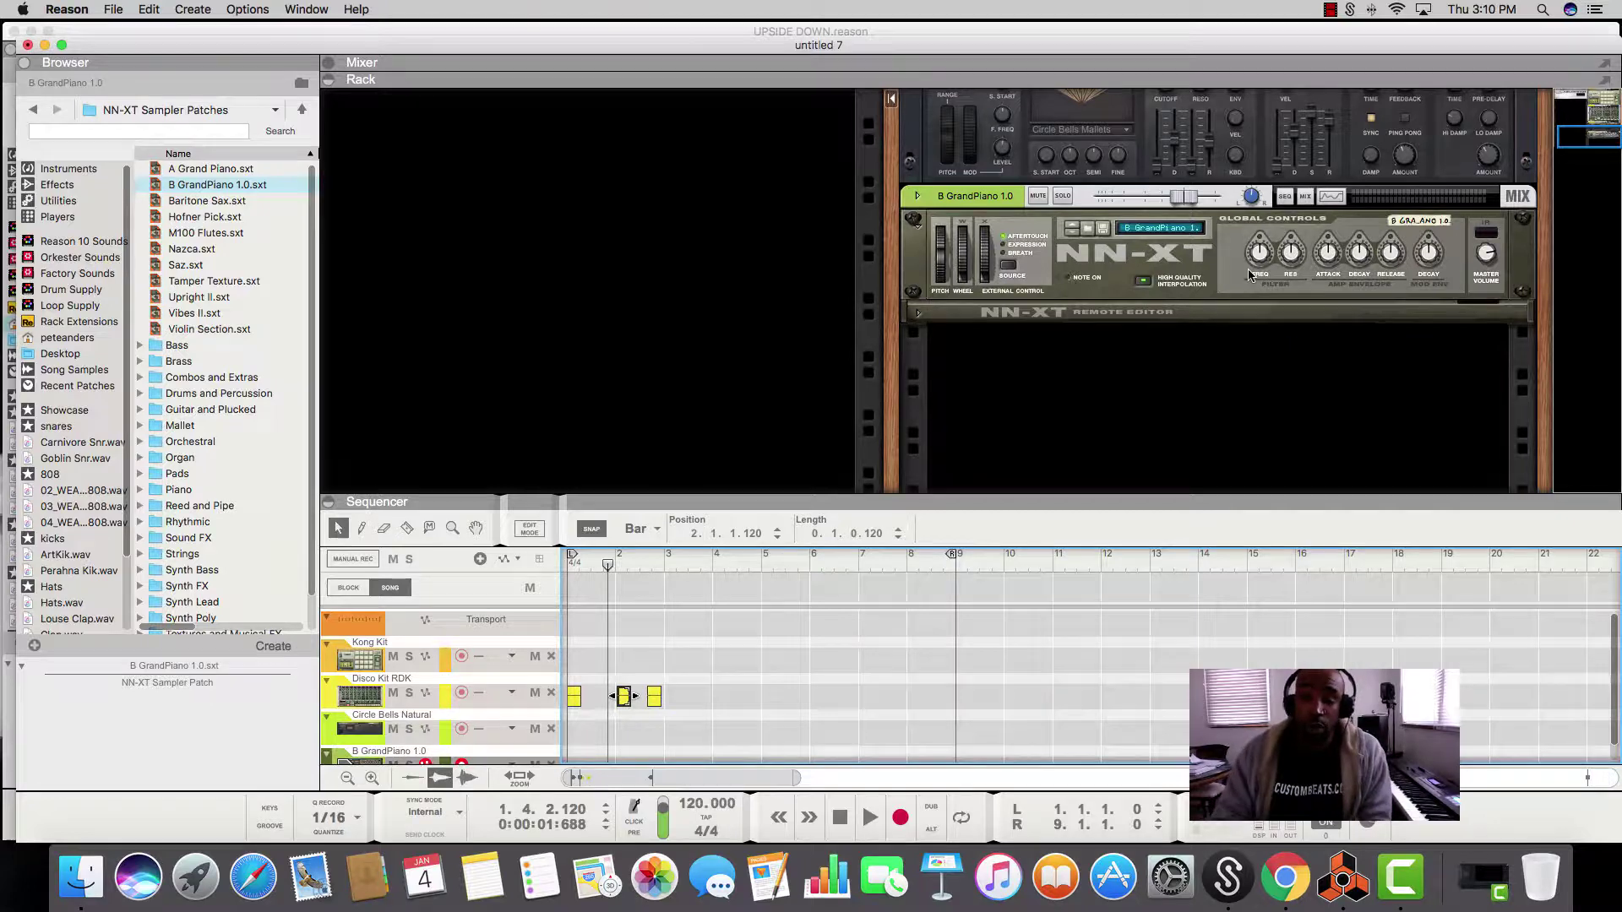
pyautogui.hscroll(-1, 1250, 276)
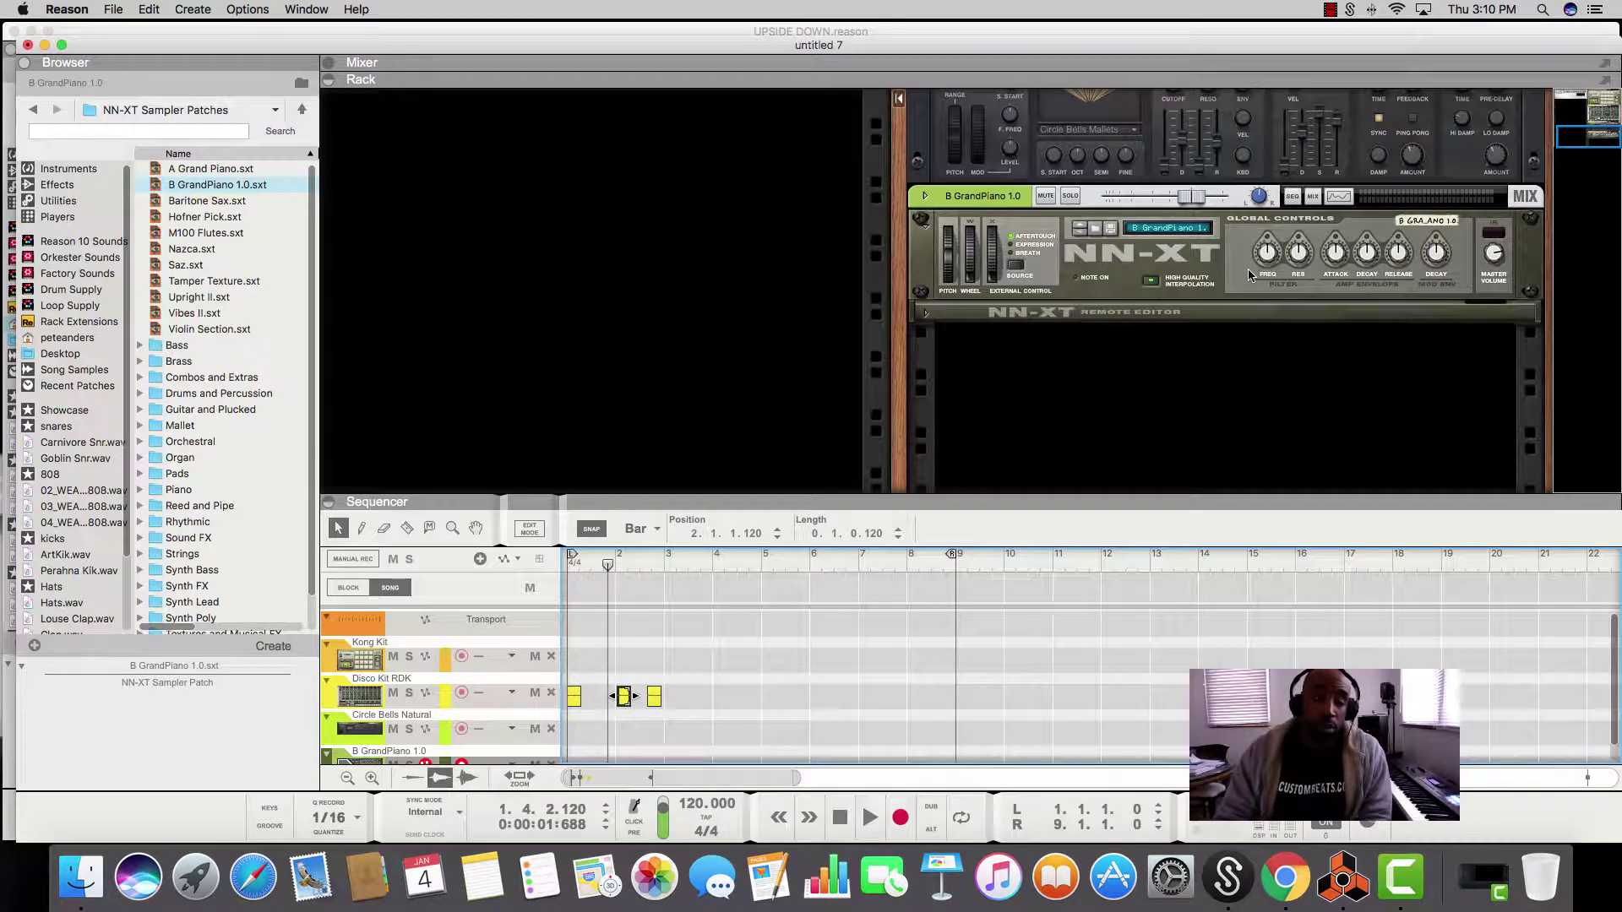
pyautogui.click(68, 169)
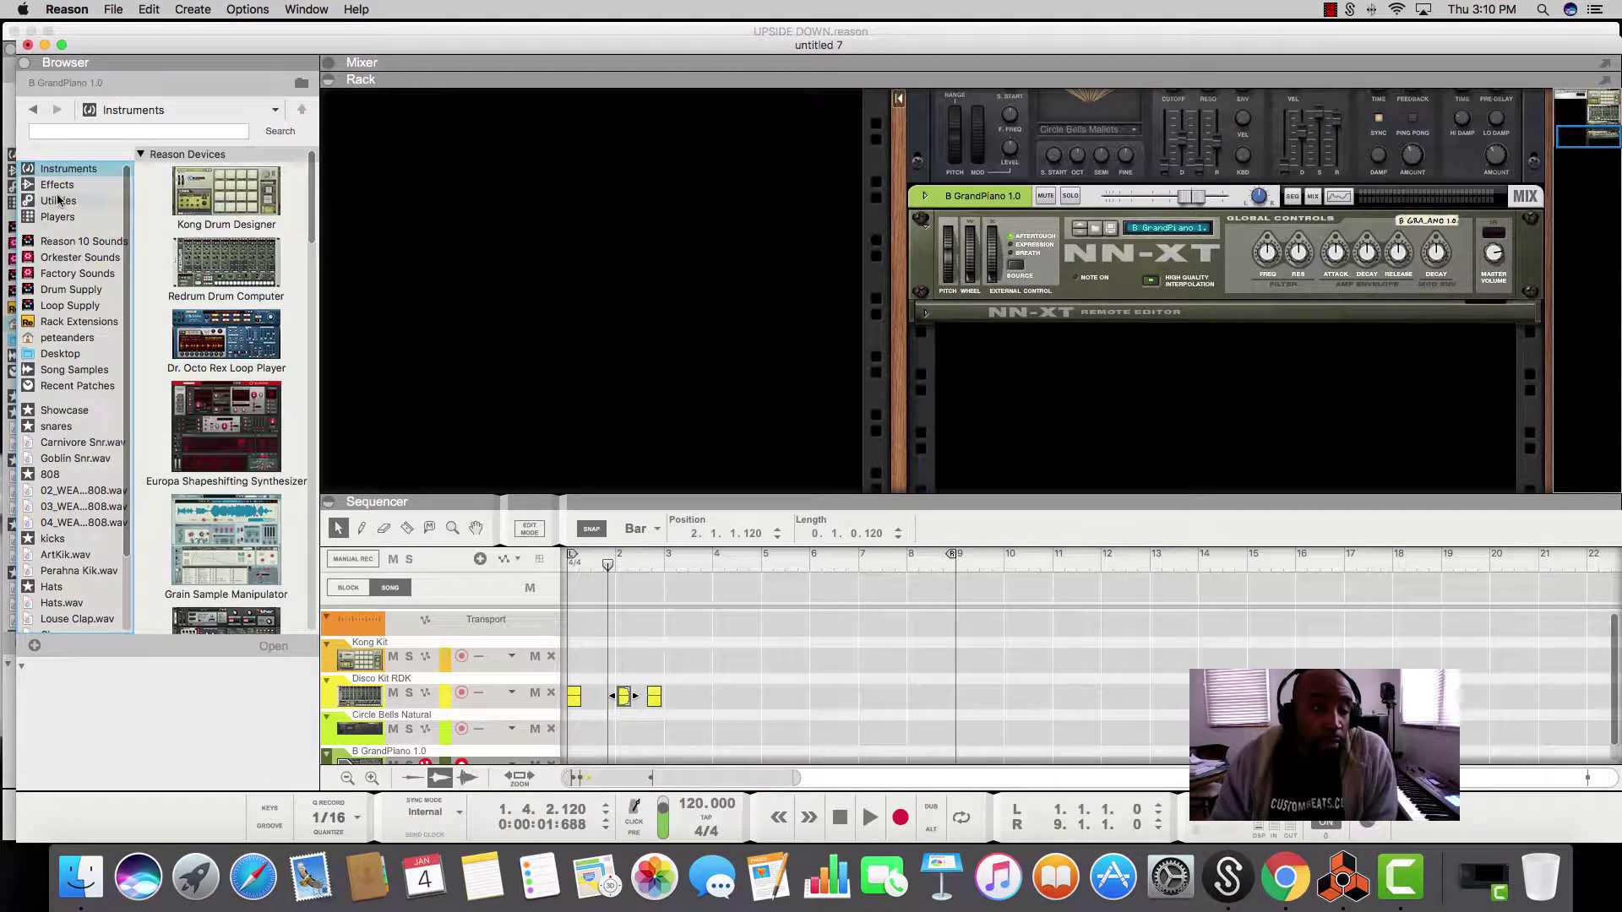
pyautogui.click(65, 186)
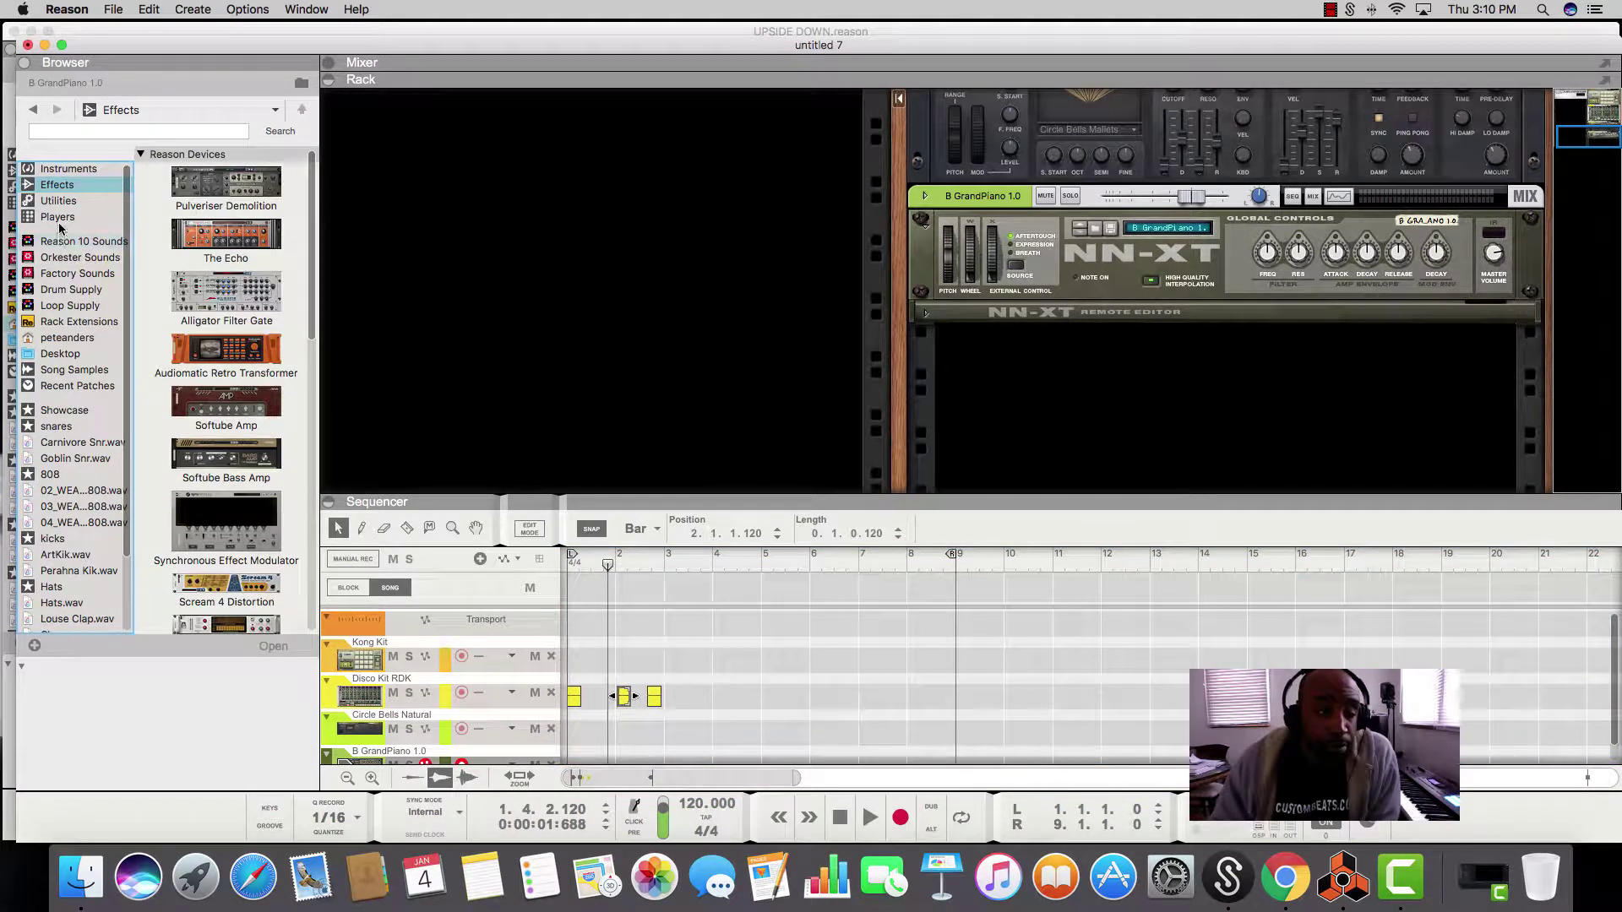
pyautogui.click(61, 202)
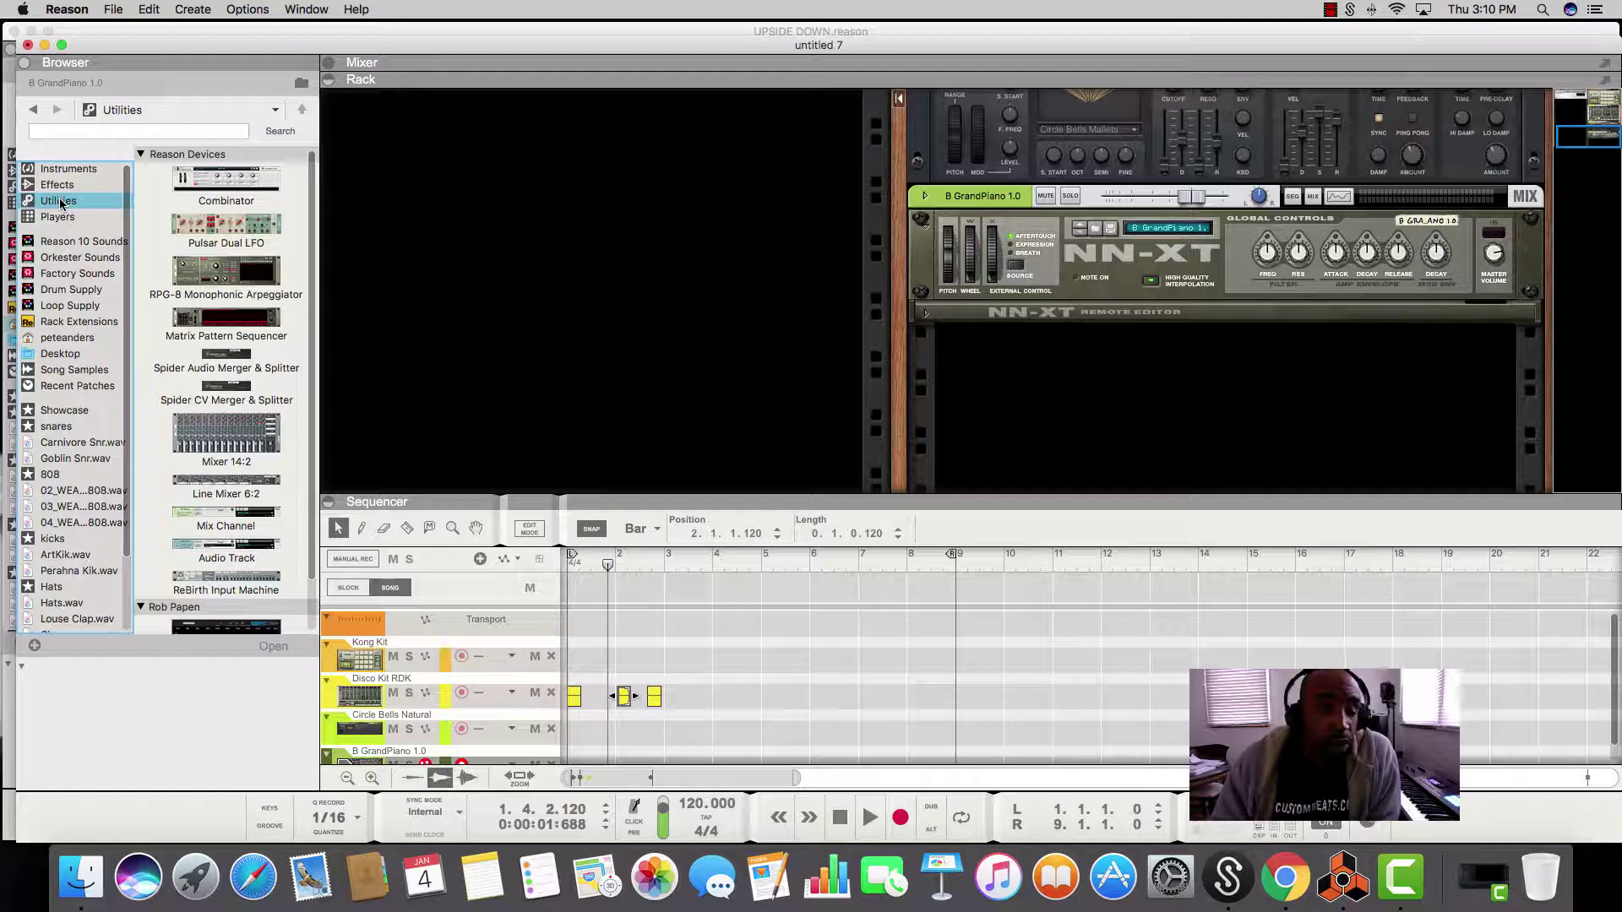
# - Add a Combinator to the rack below the NN-XT and set its insertion point
pyautogui.moveTo(221, 183)
pyautogui.mouseDown()
pyautogui.moveTo(434, 292)
pyautogui.moveTo(1103, 365)
pyautogui.moveTo(1217, 358)
pyautogui.mouseUp()
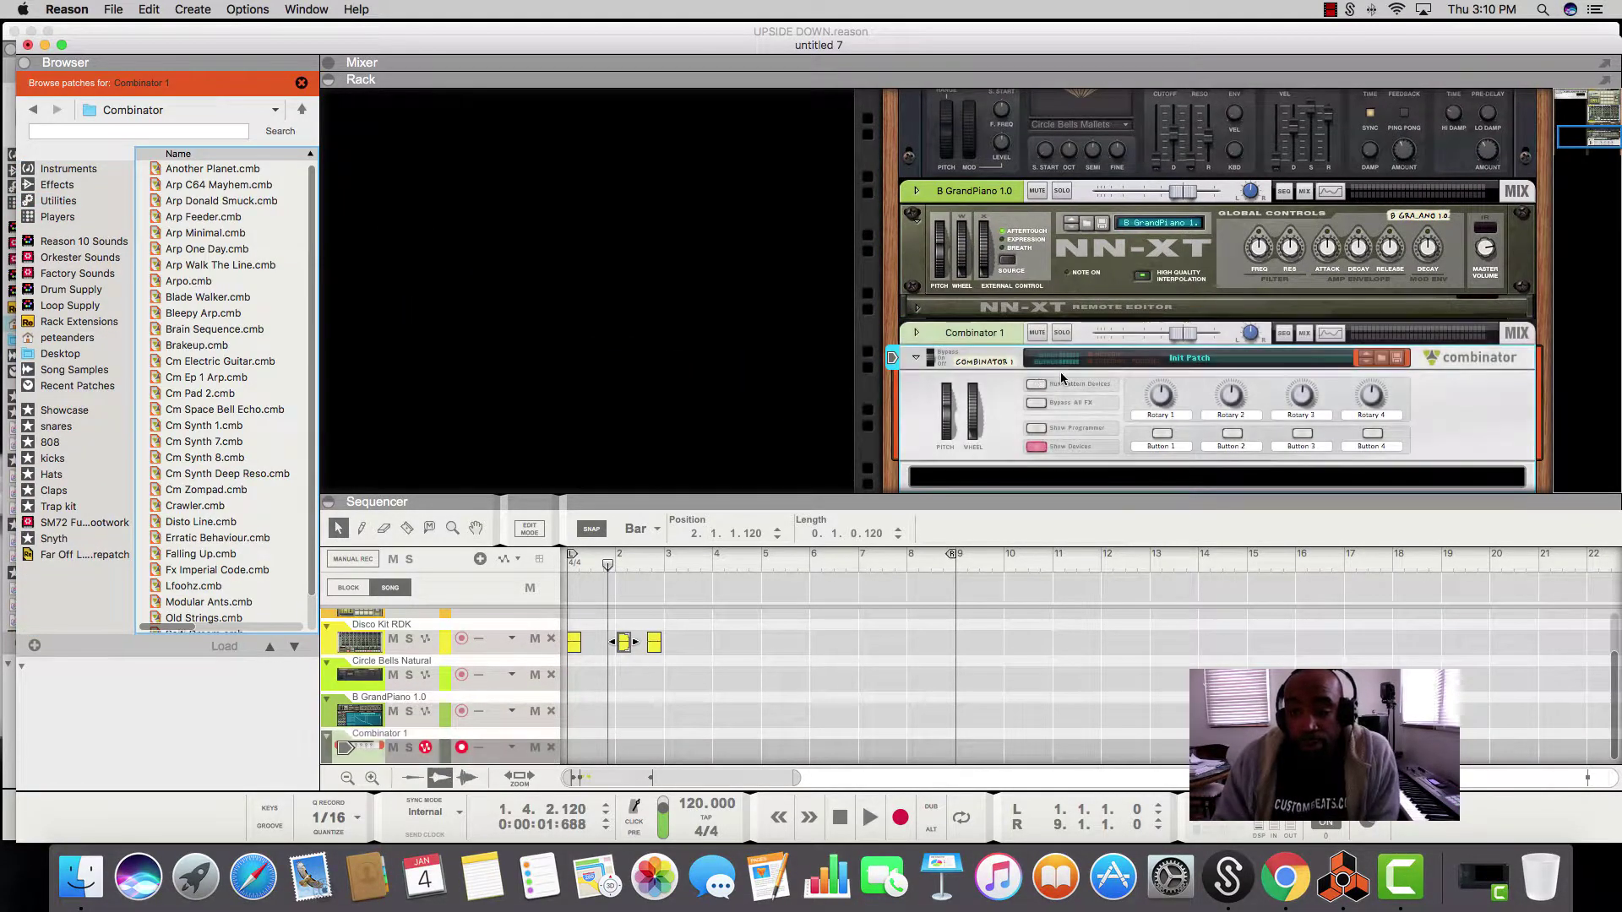
pyautogui.scroll(-2, 1012, 377)
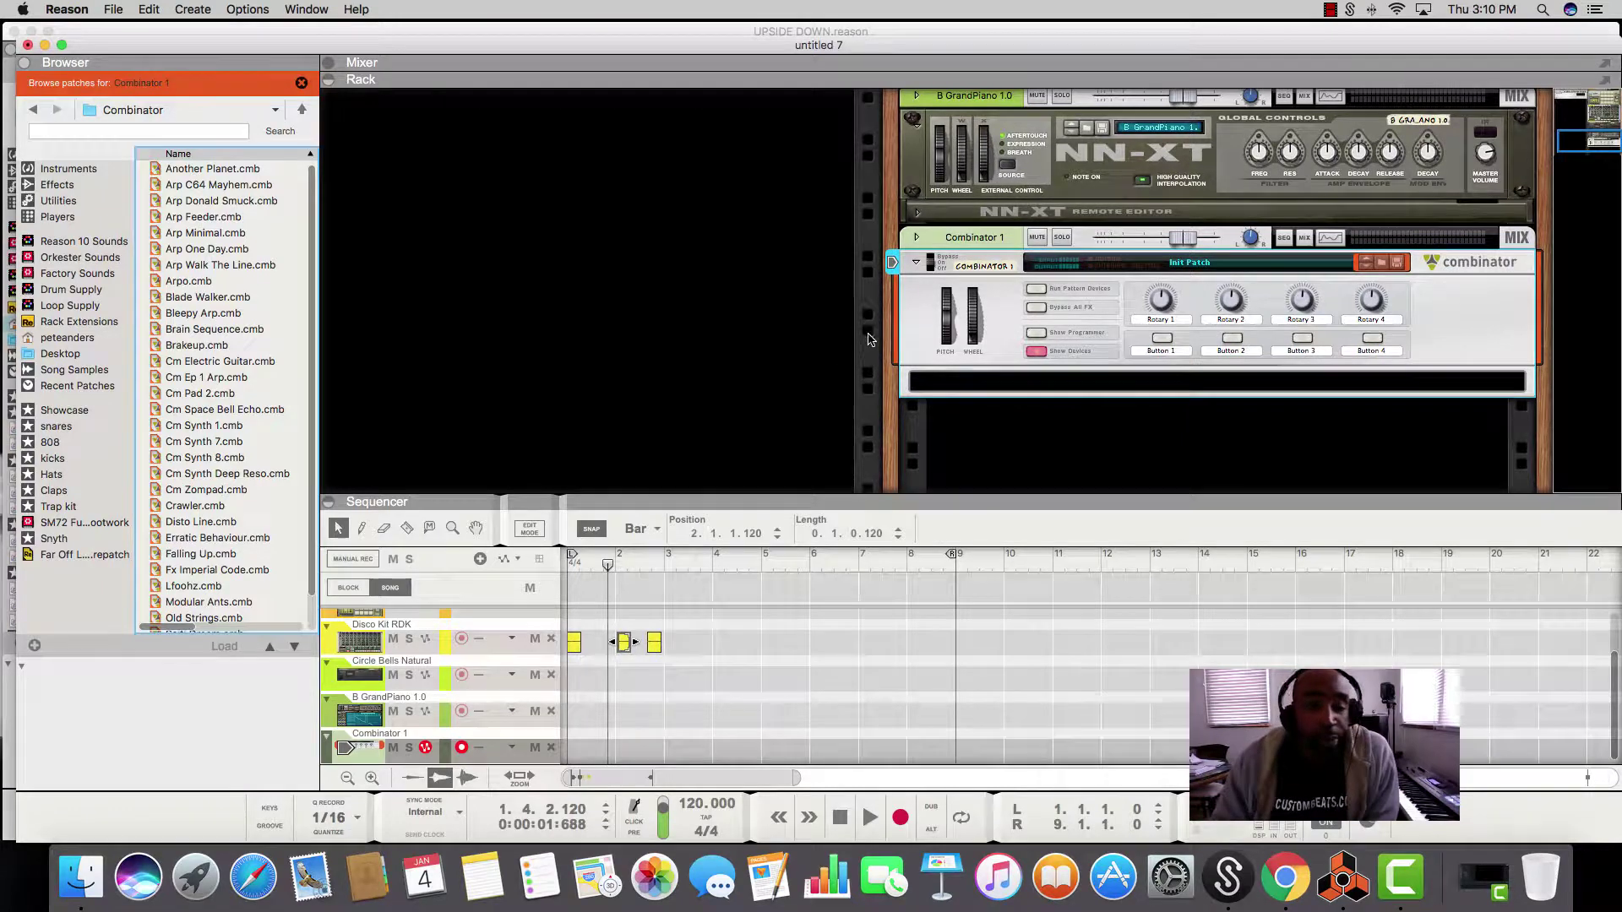
pyautogui.scroll(-2, 946, 329)
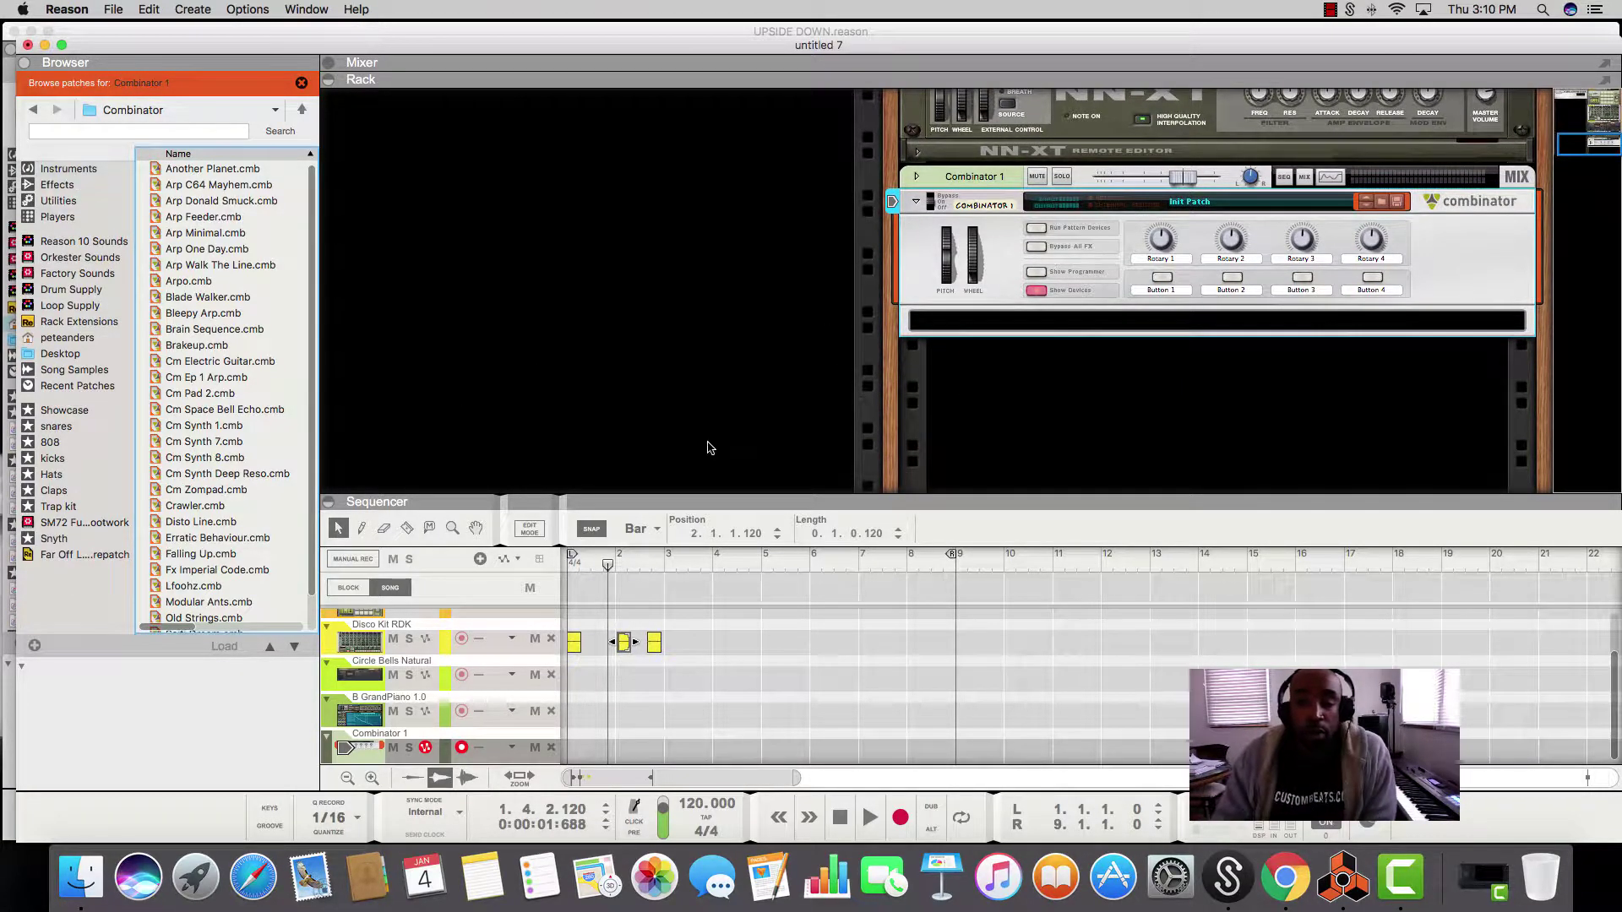
pyautogui.click(1056, 337)
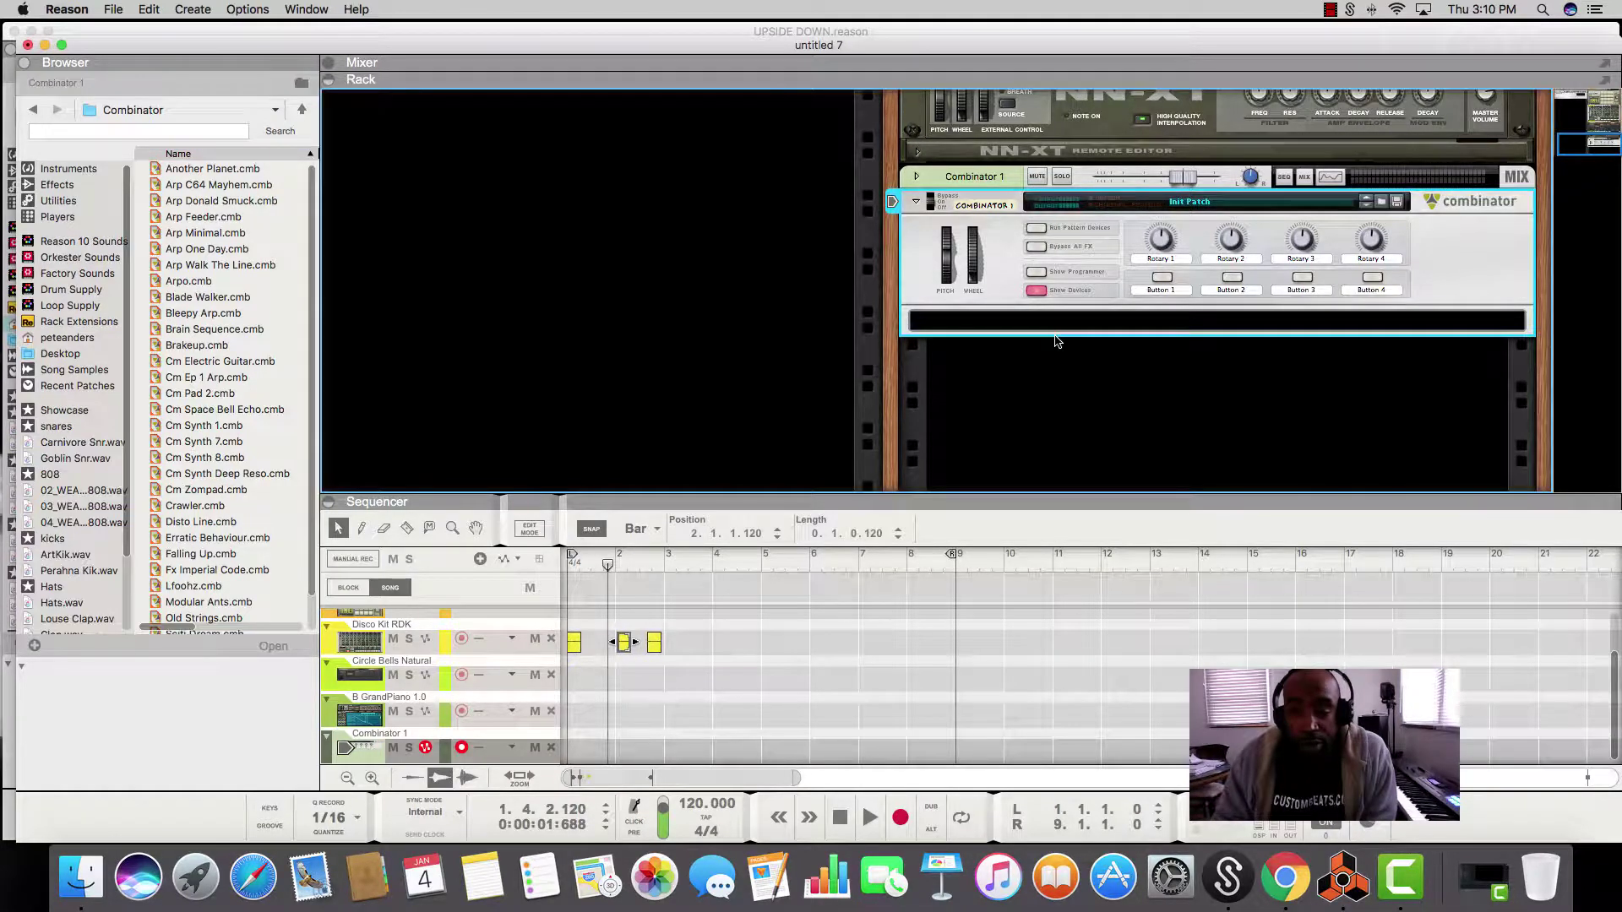
pyautogui.click(1057, 321)
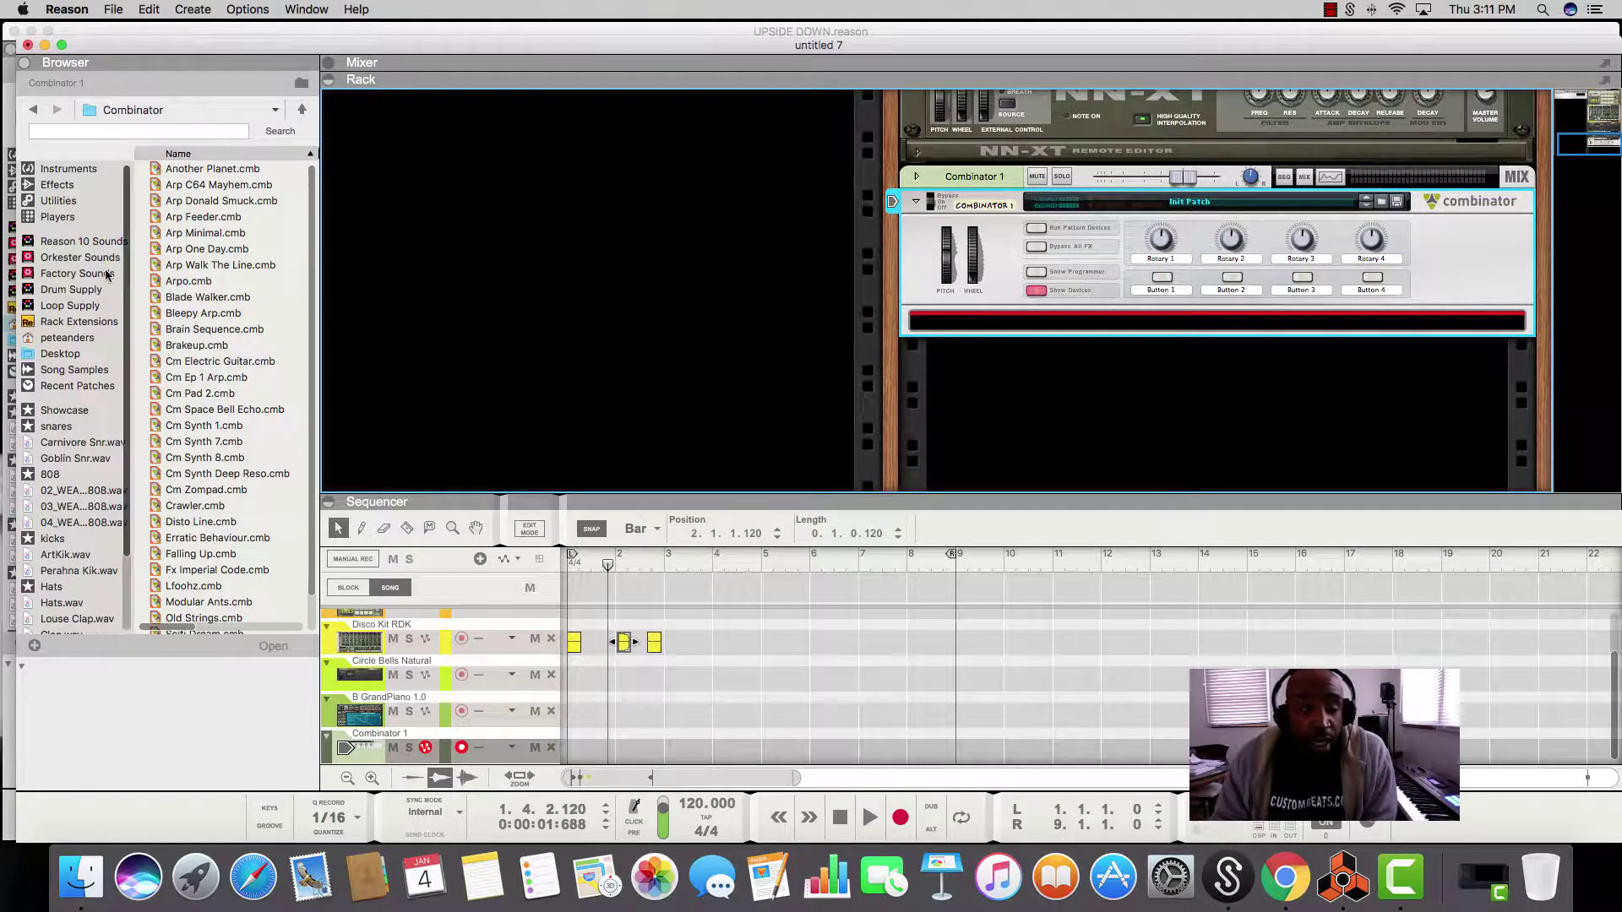
# - Show Utilities devices in the browser again and focus the rack on the Combinator
pyautogui.click(60, 188)
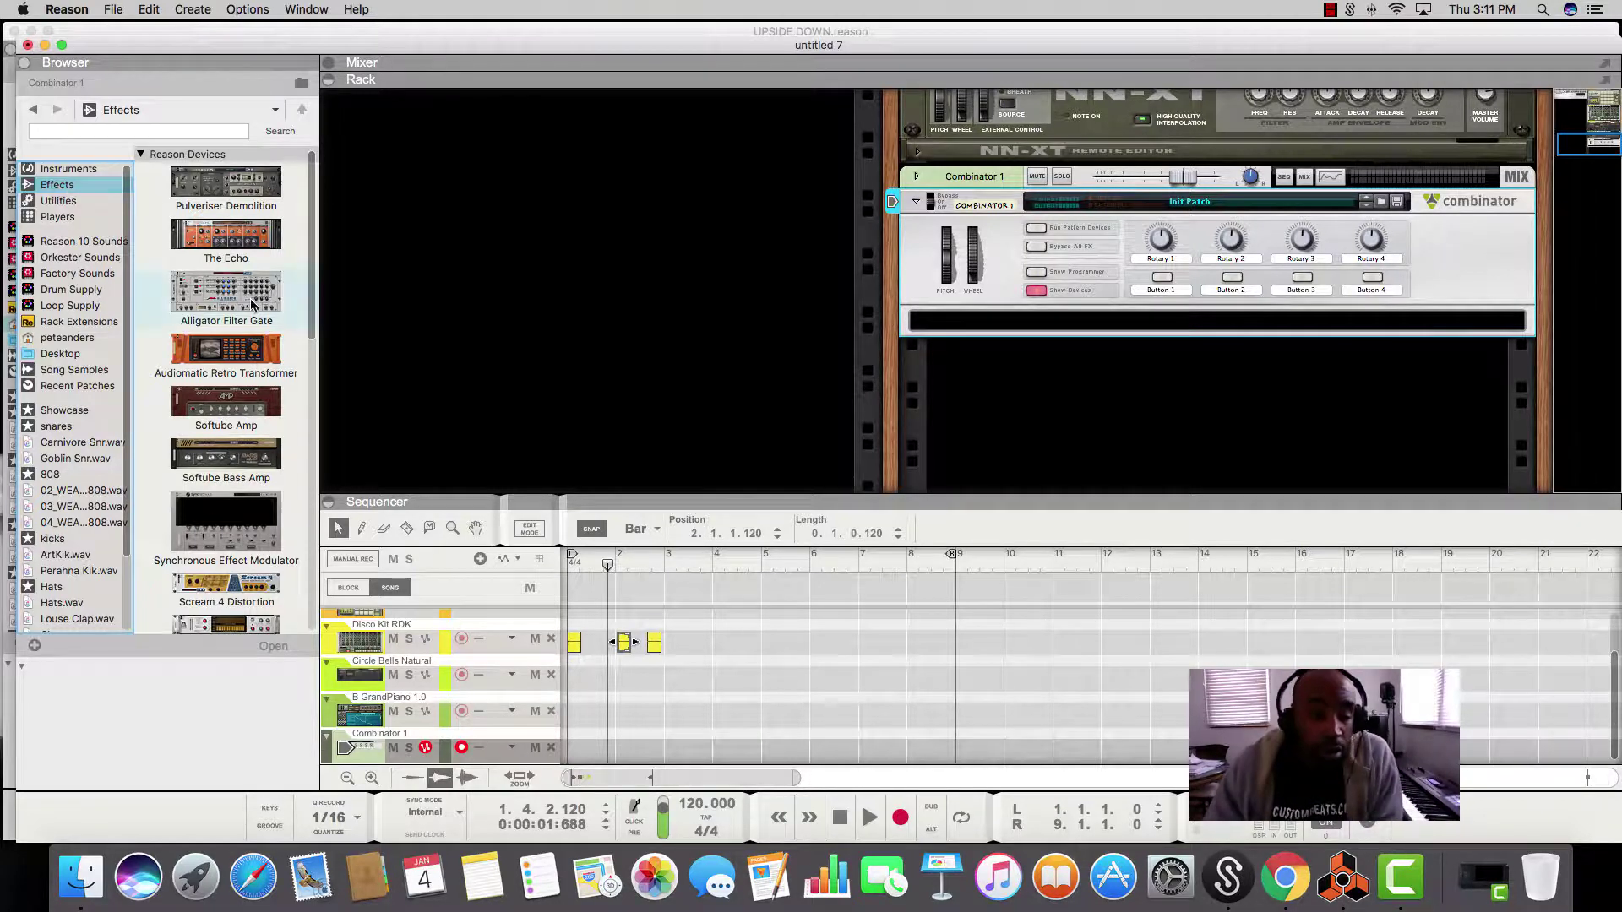
pyautogui.scroll(-6, 251, 293)
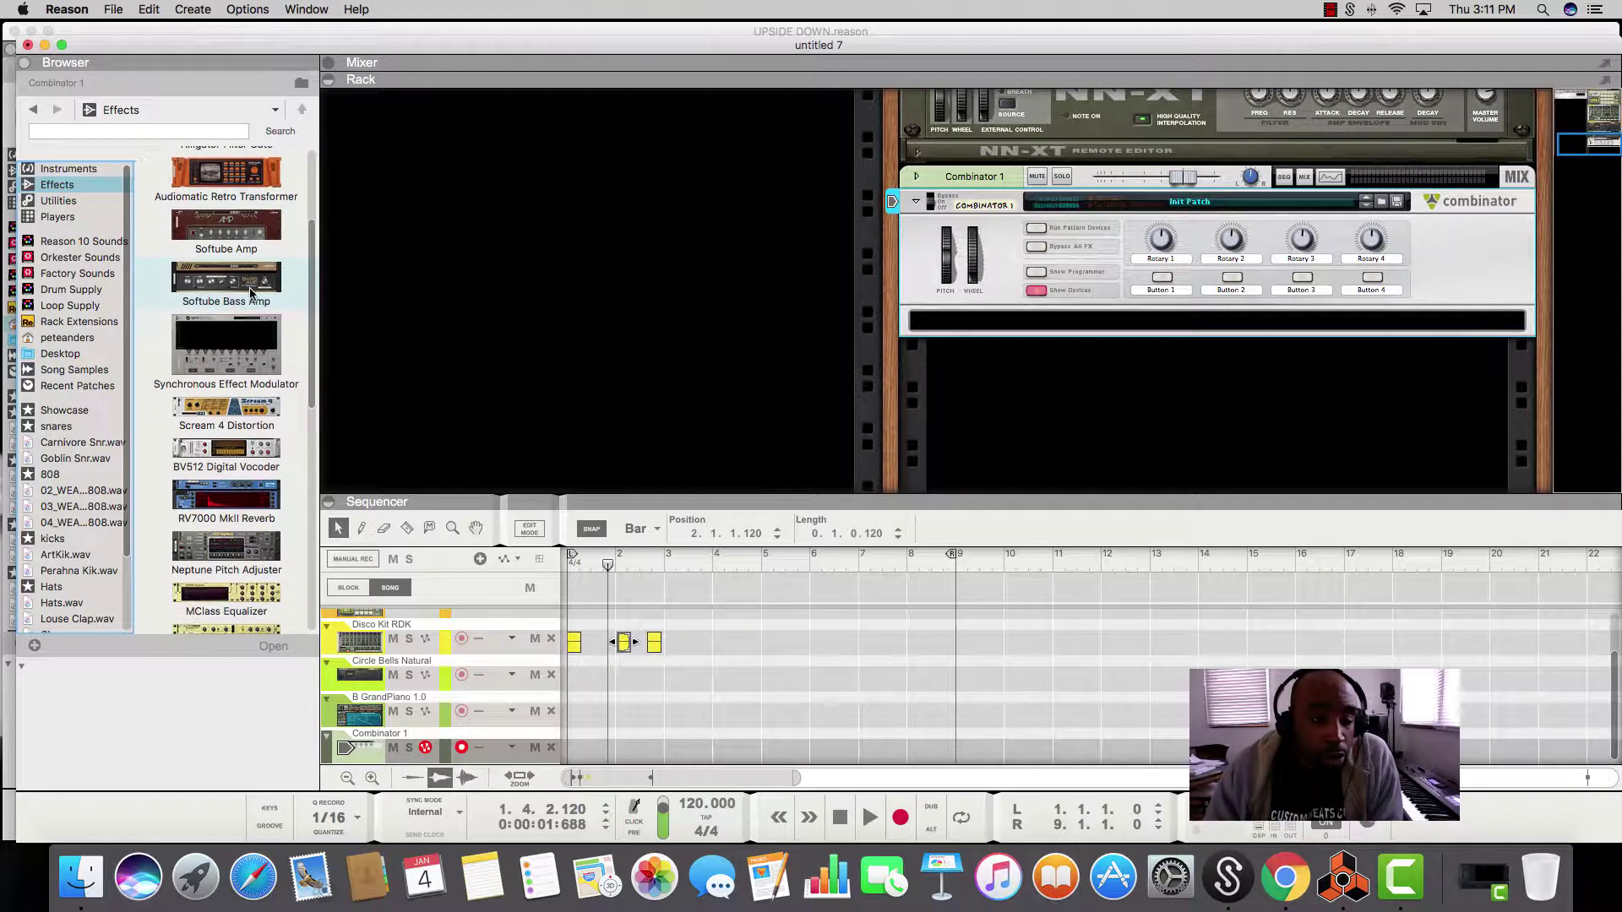
pyautogui.scroll(5, 251, 293)
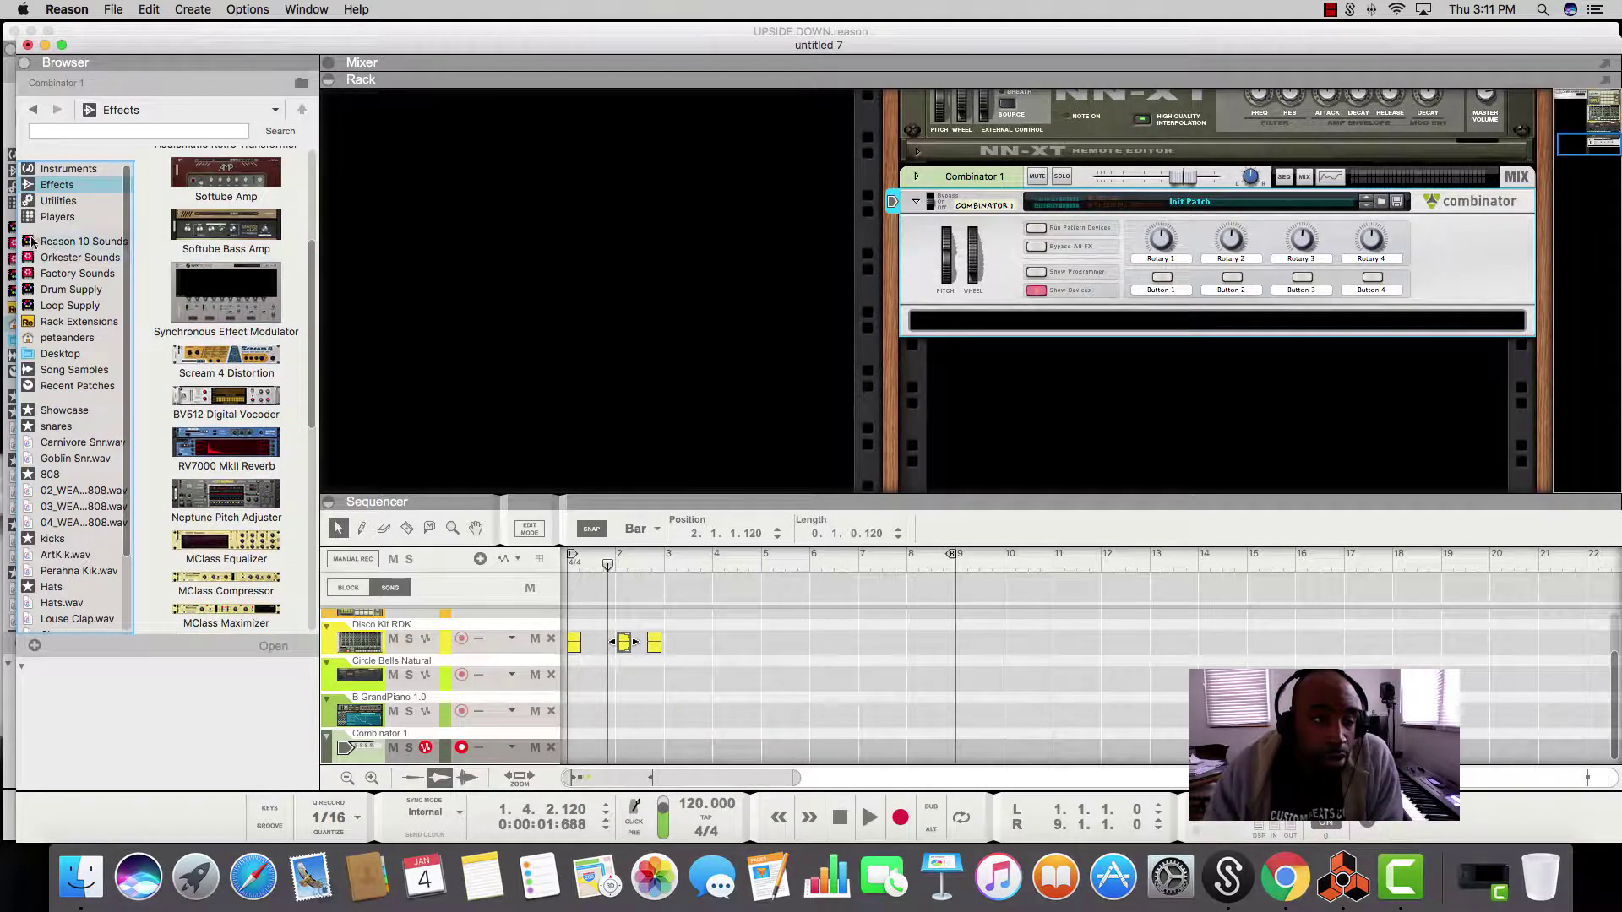
pyautogui.click(73, 203)
pyautogui.scroll(-2, 254, 423)
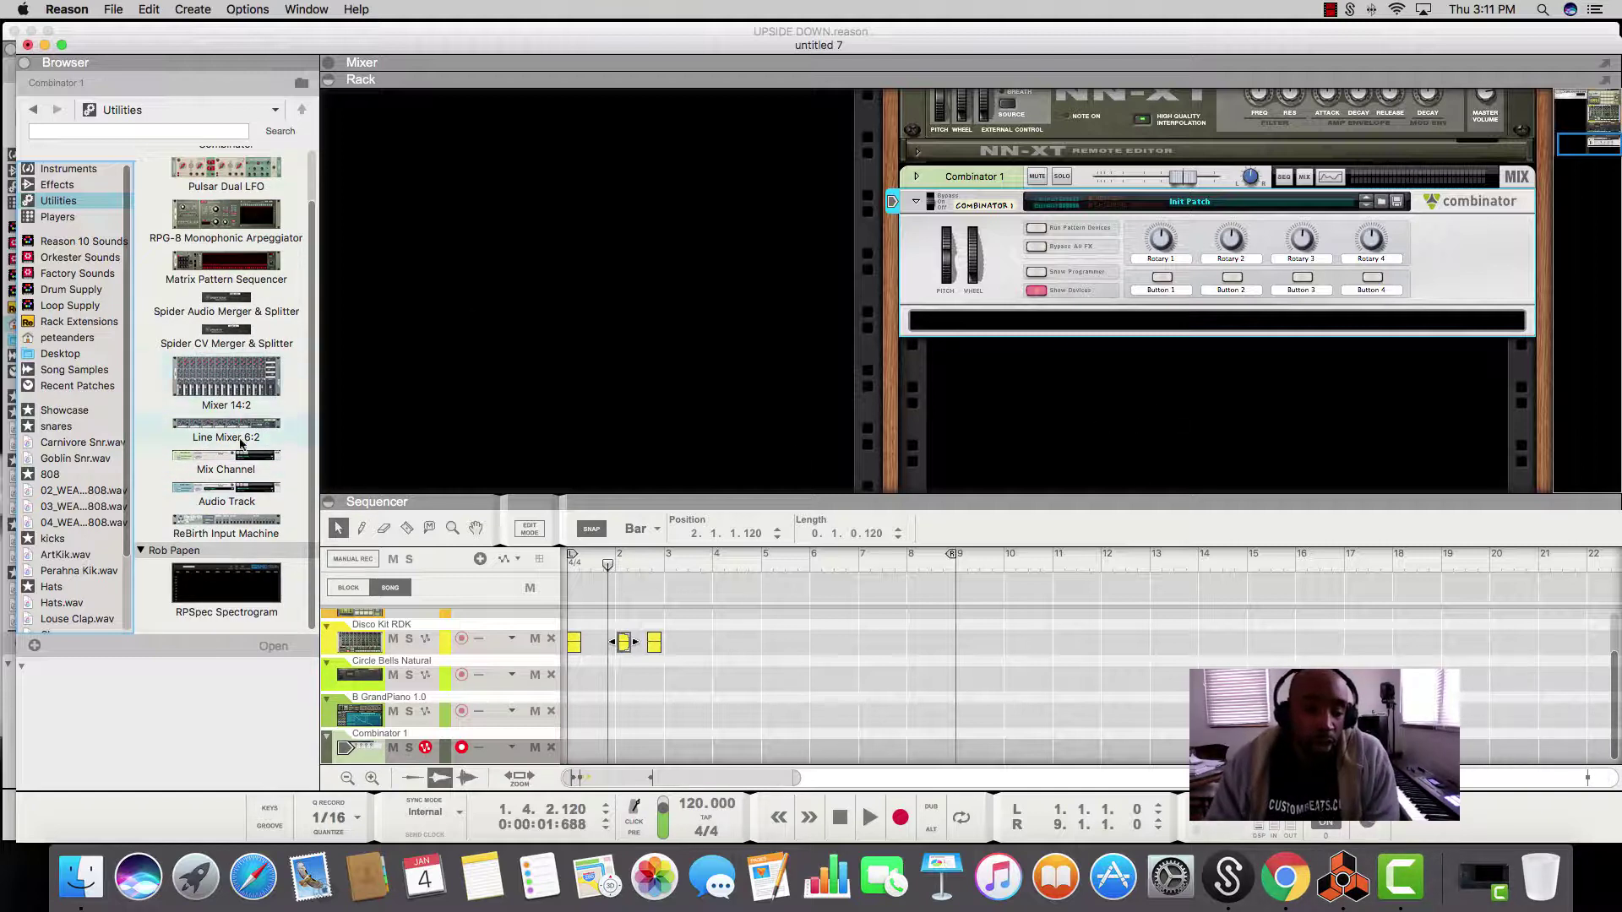
pyautogui.click(1109, 315)
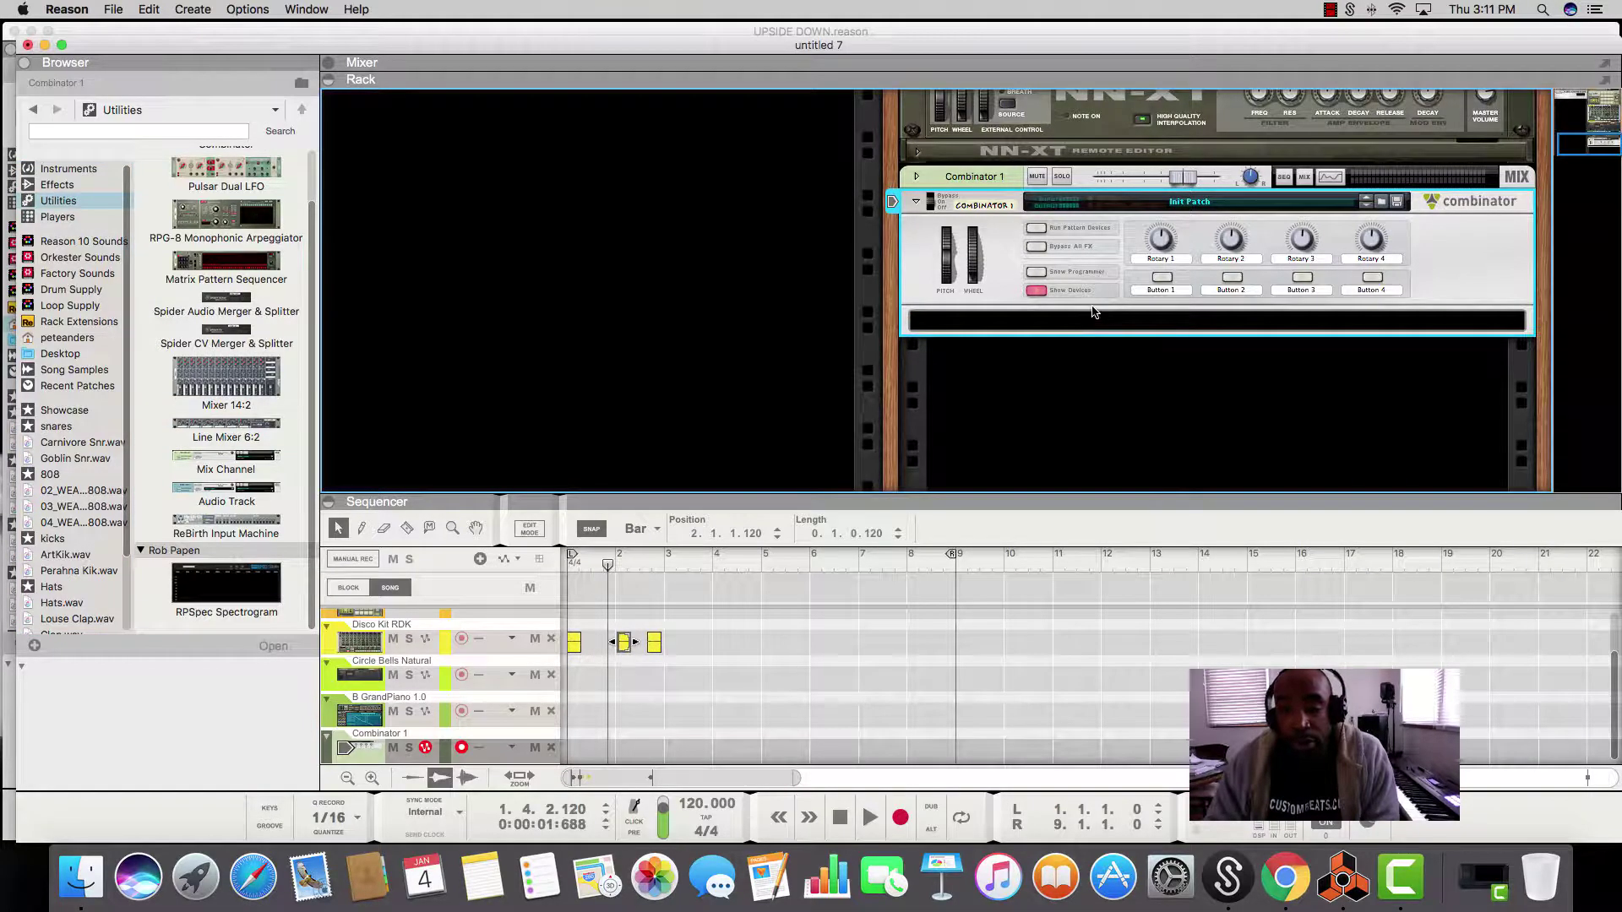
# - Create a Line Mixer 6:2 inside Combinator 1, show Instruments, and target the slot below it
pyautogui.click(1061, 332)
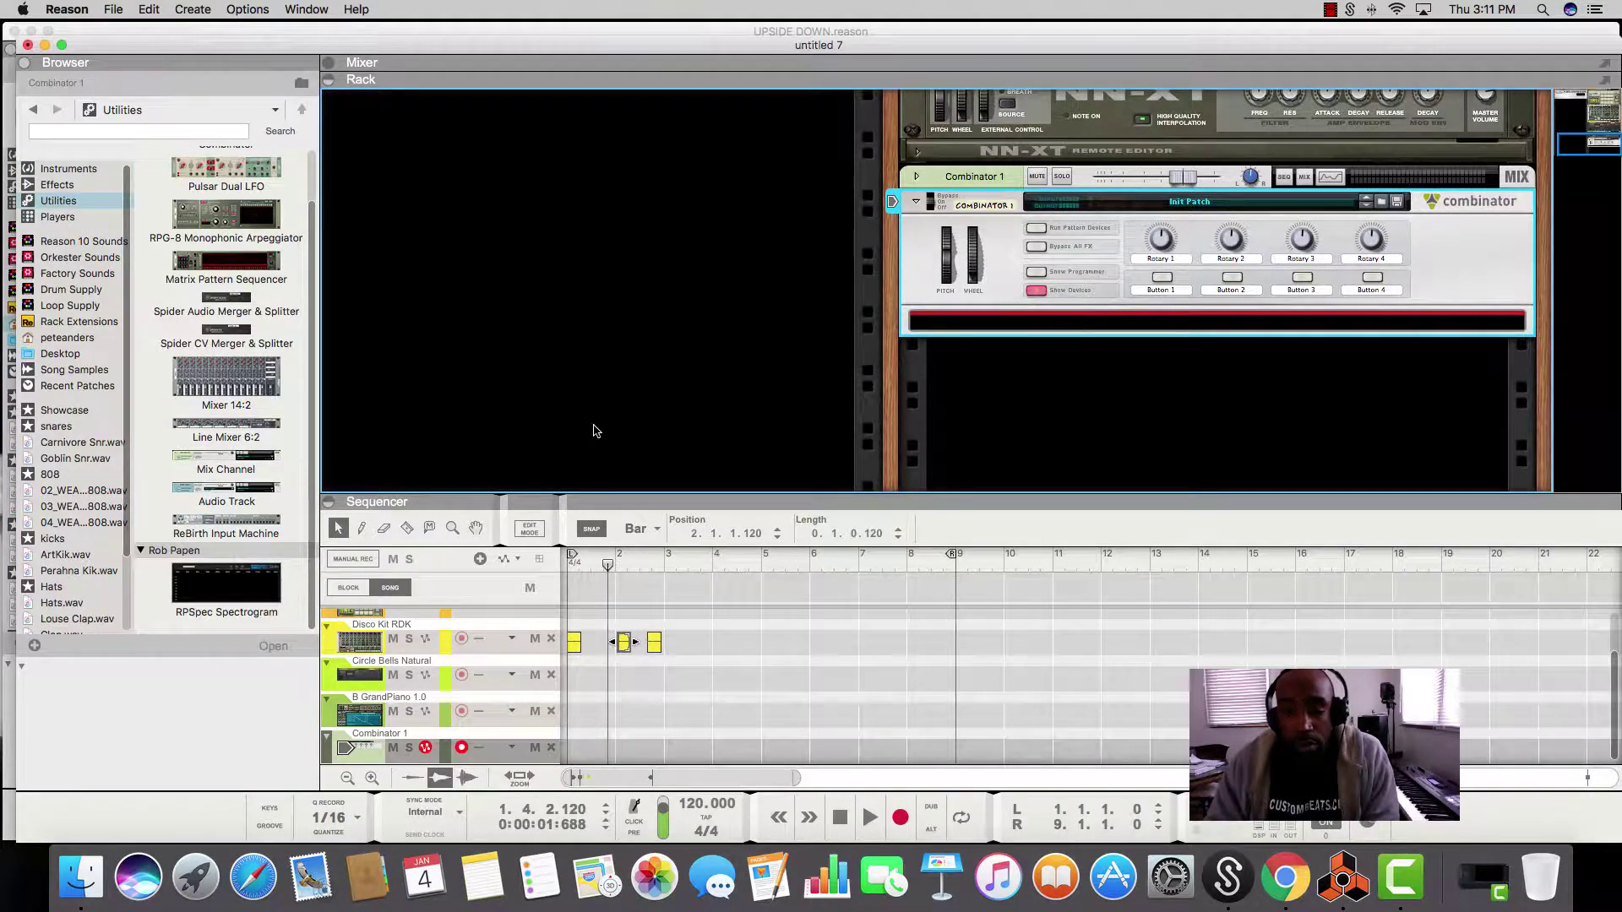
pyautogui.doubleClick(232, 430)
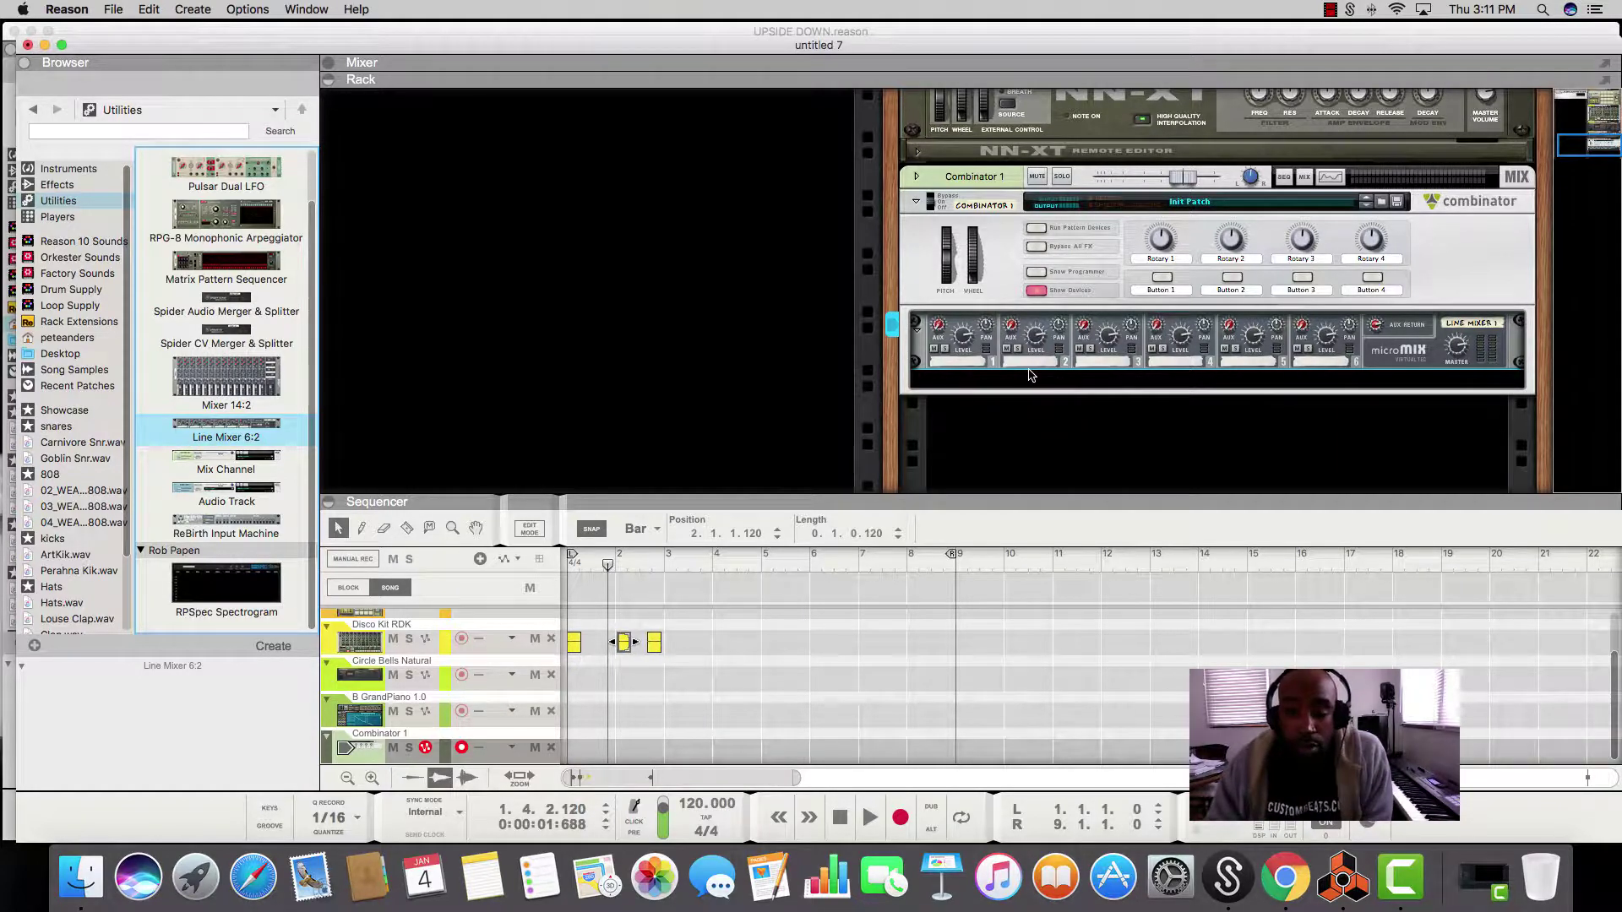
pyautogui.click(1030, 376)
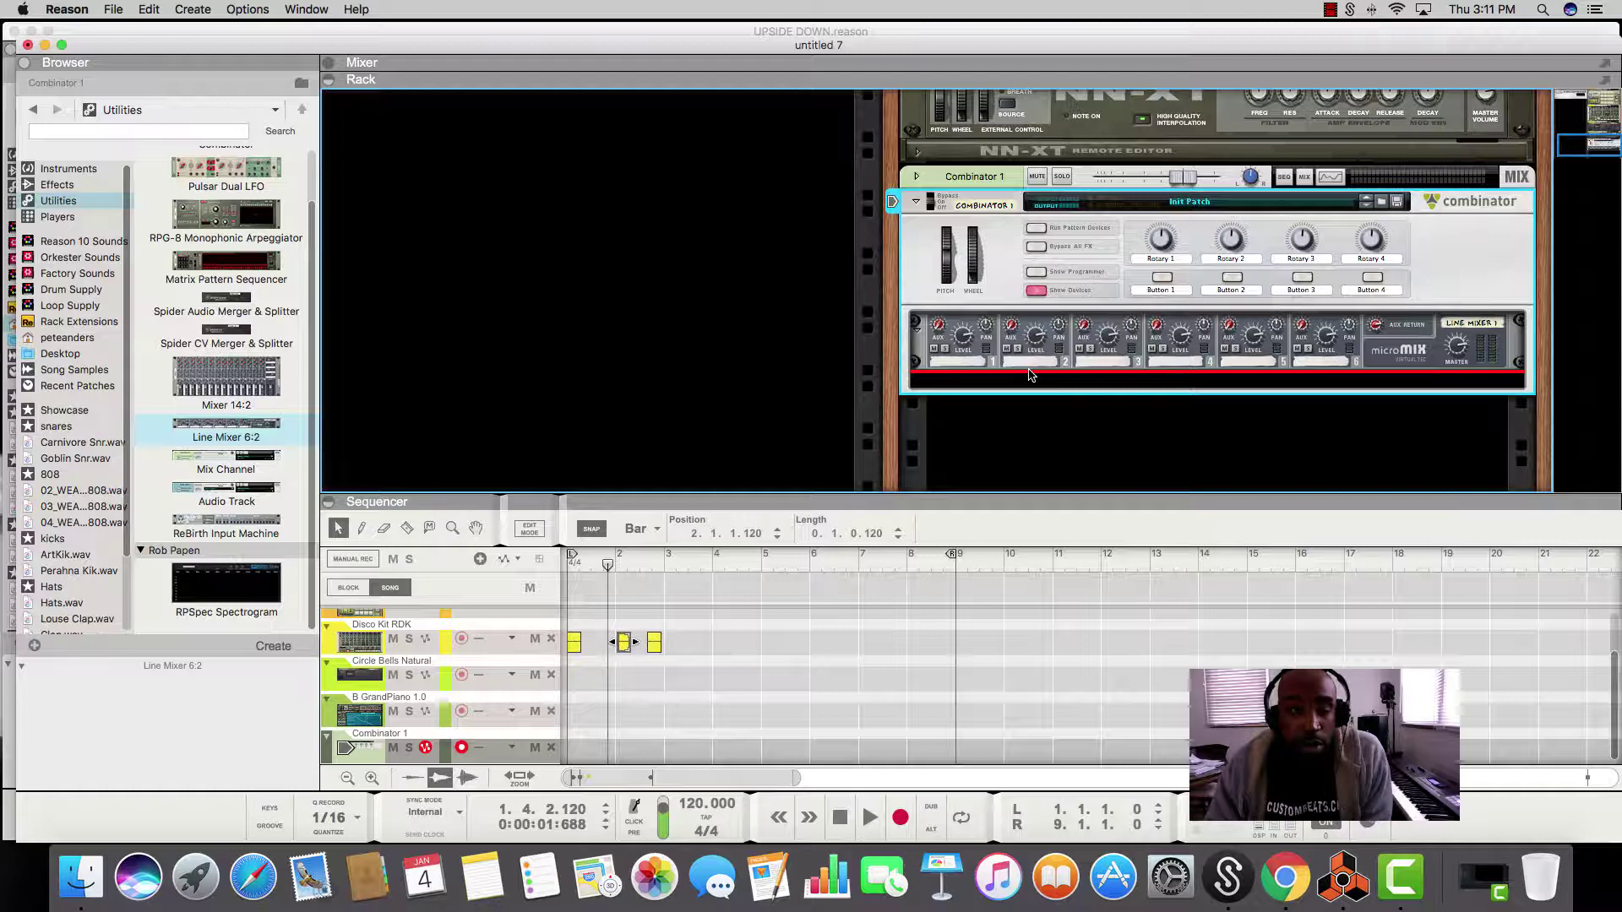
pyautogui.click(80, 169)
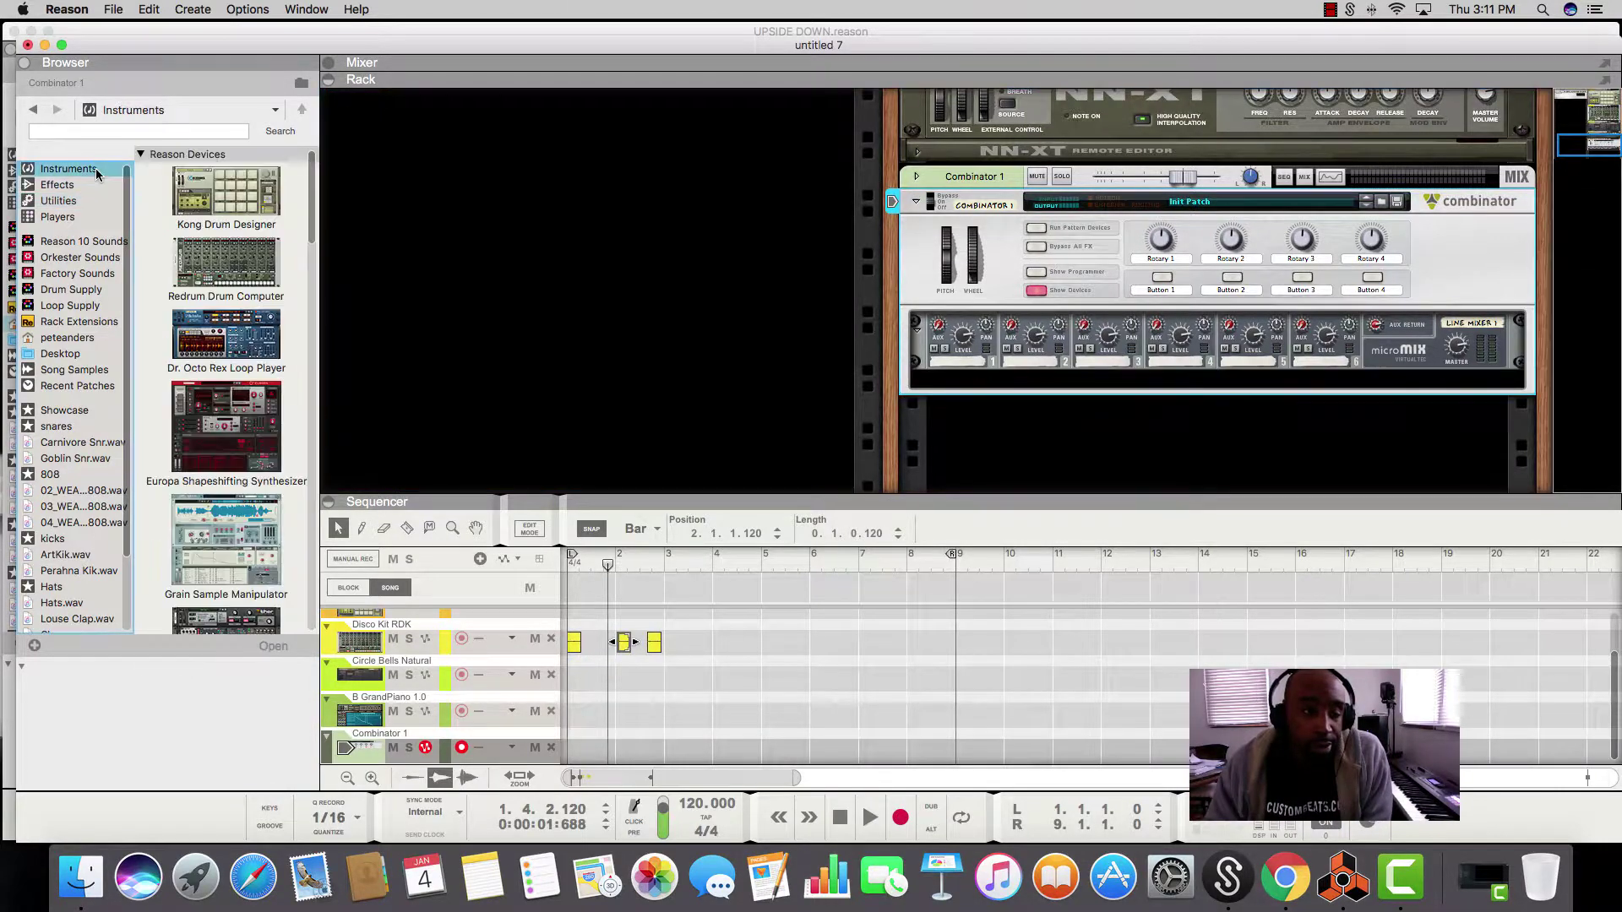
pyautogui.click(1001, 375)
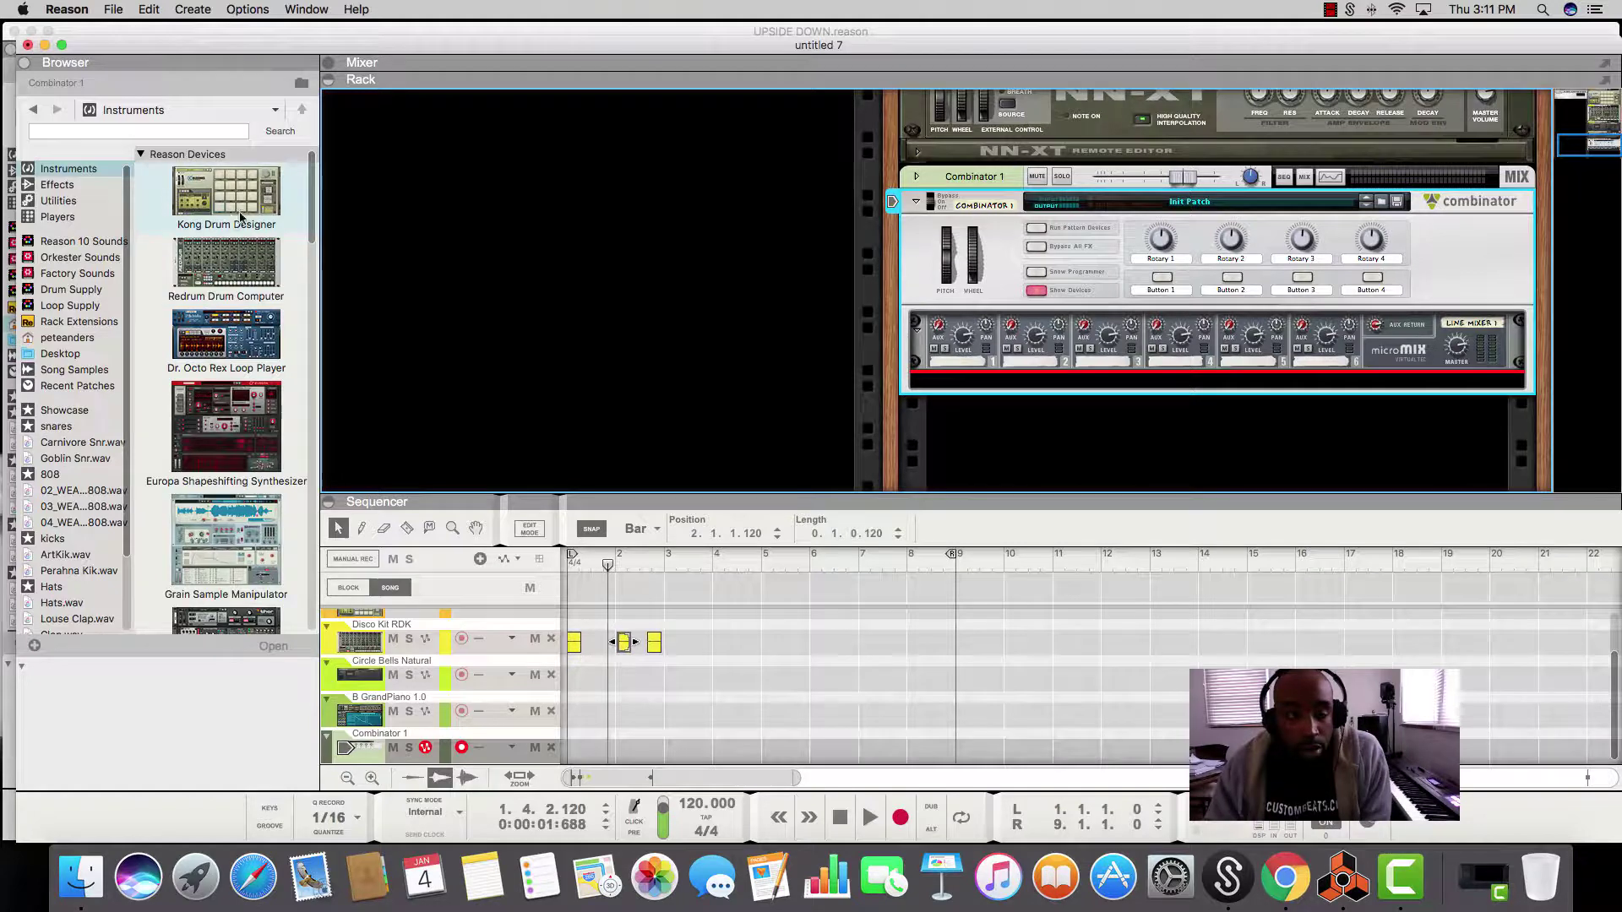
# - Add a Kong Drum Designer below the Line Mixer, then show Utilities and target below Kong
pyautogui.doubleClick(250, 210)
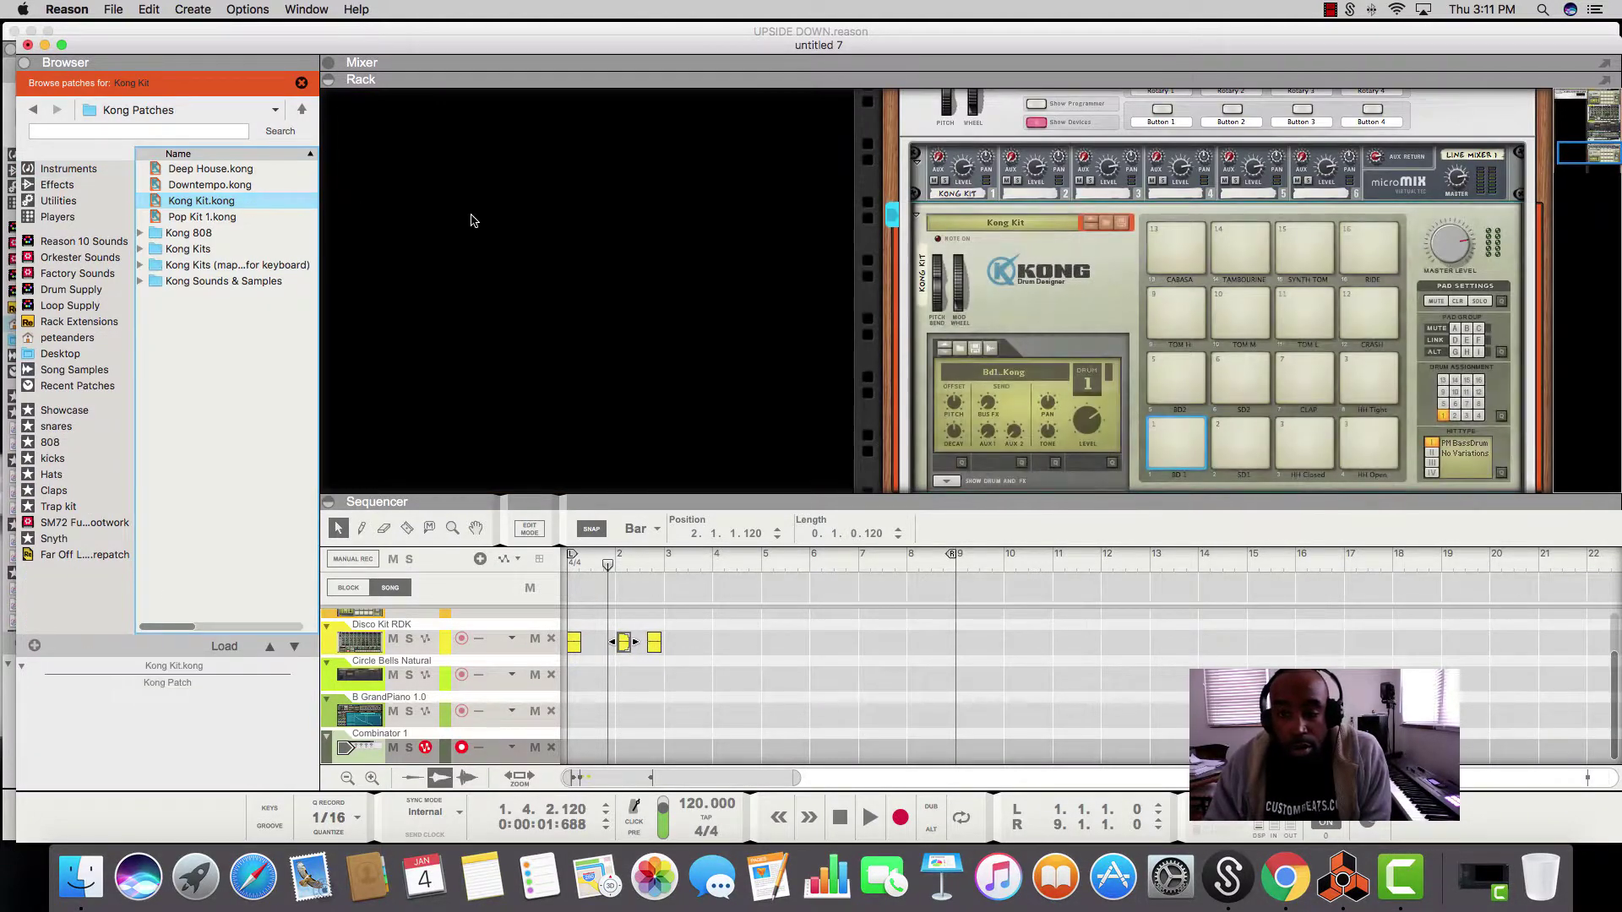
pyautogui.scroll(-5, 1168, 328)
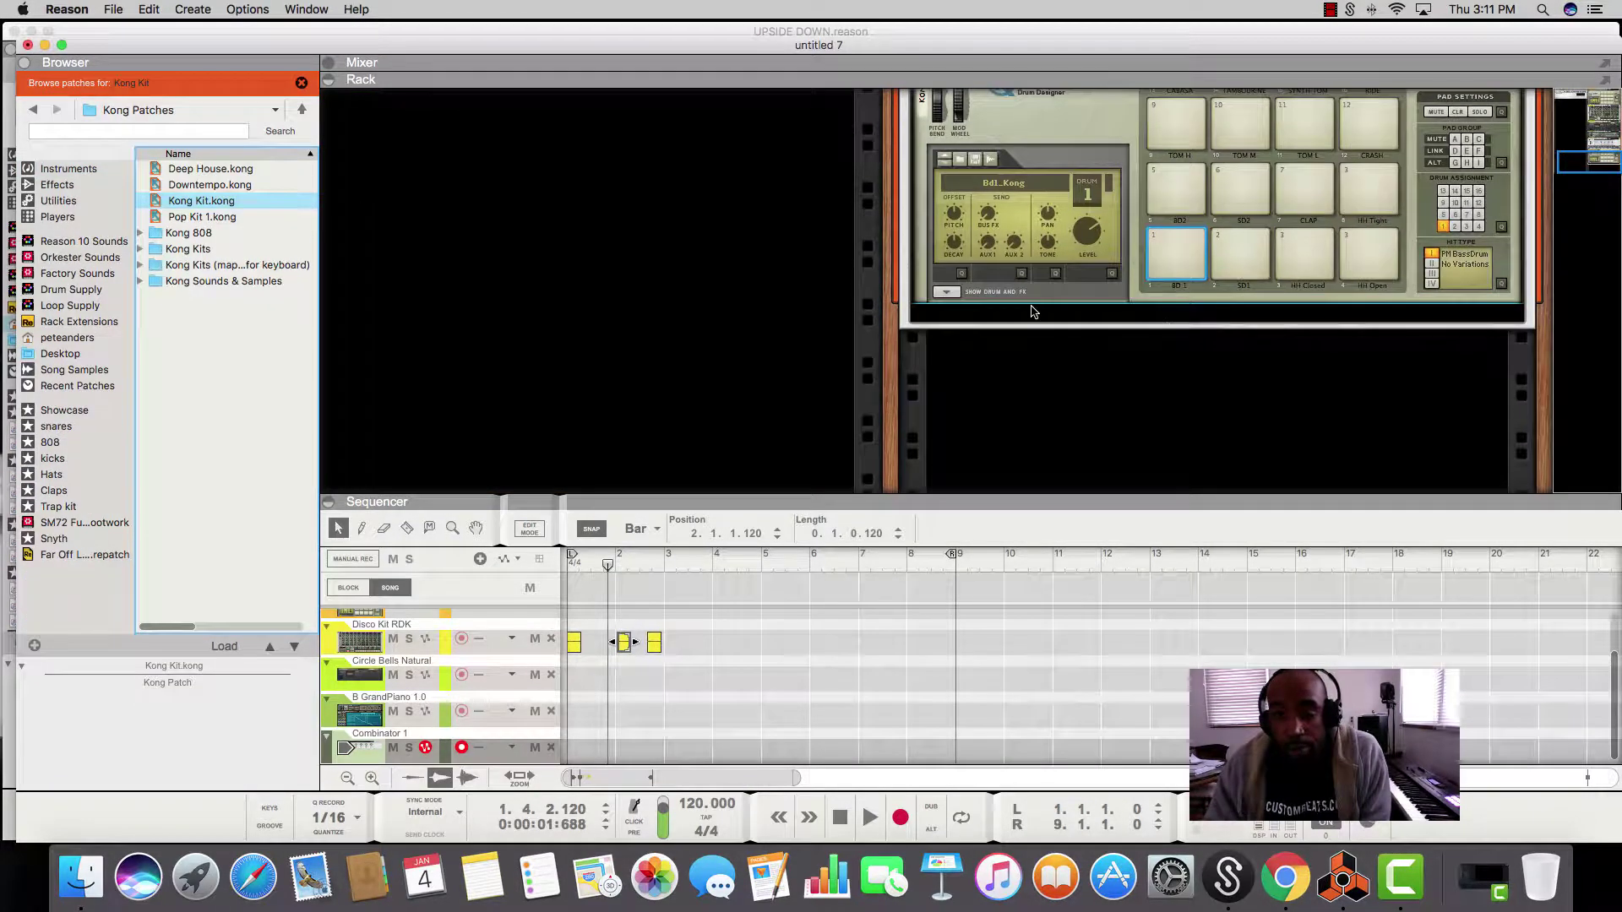
pyautogui.click(64, 203)
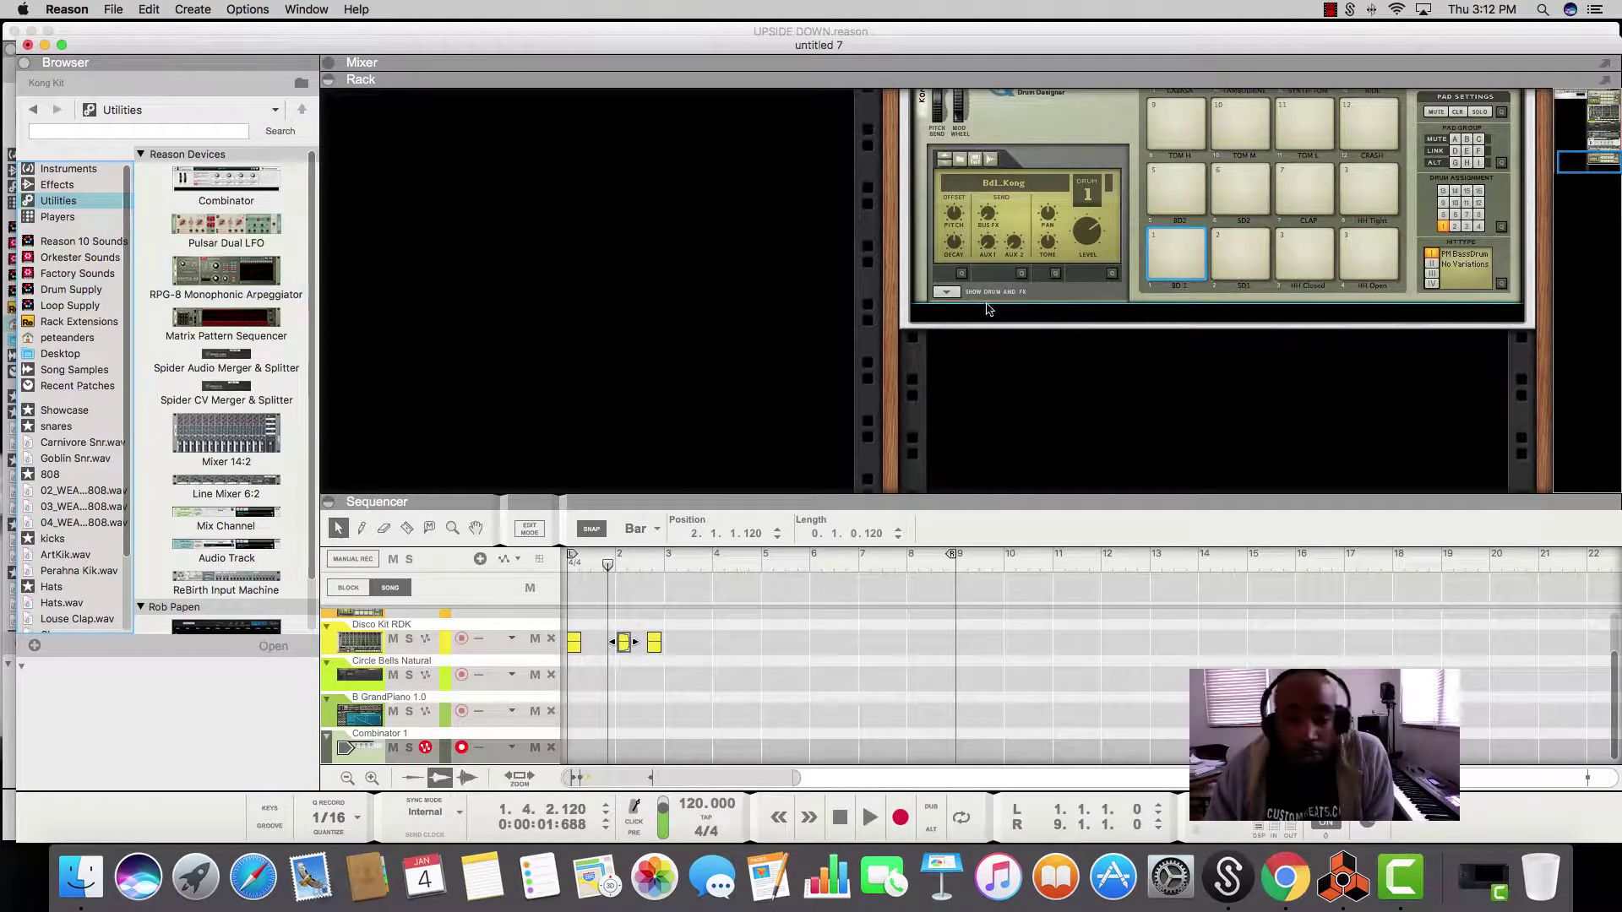
pyautogui.click(1105, 311)
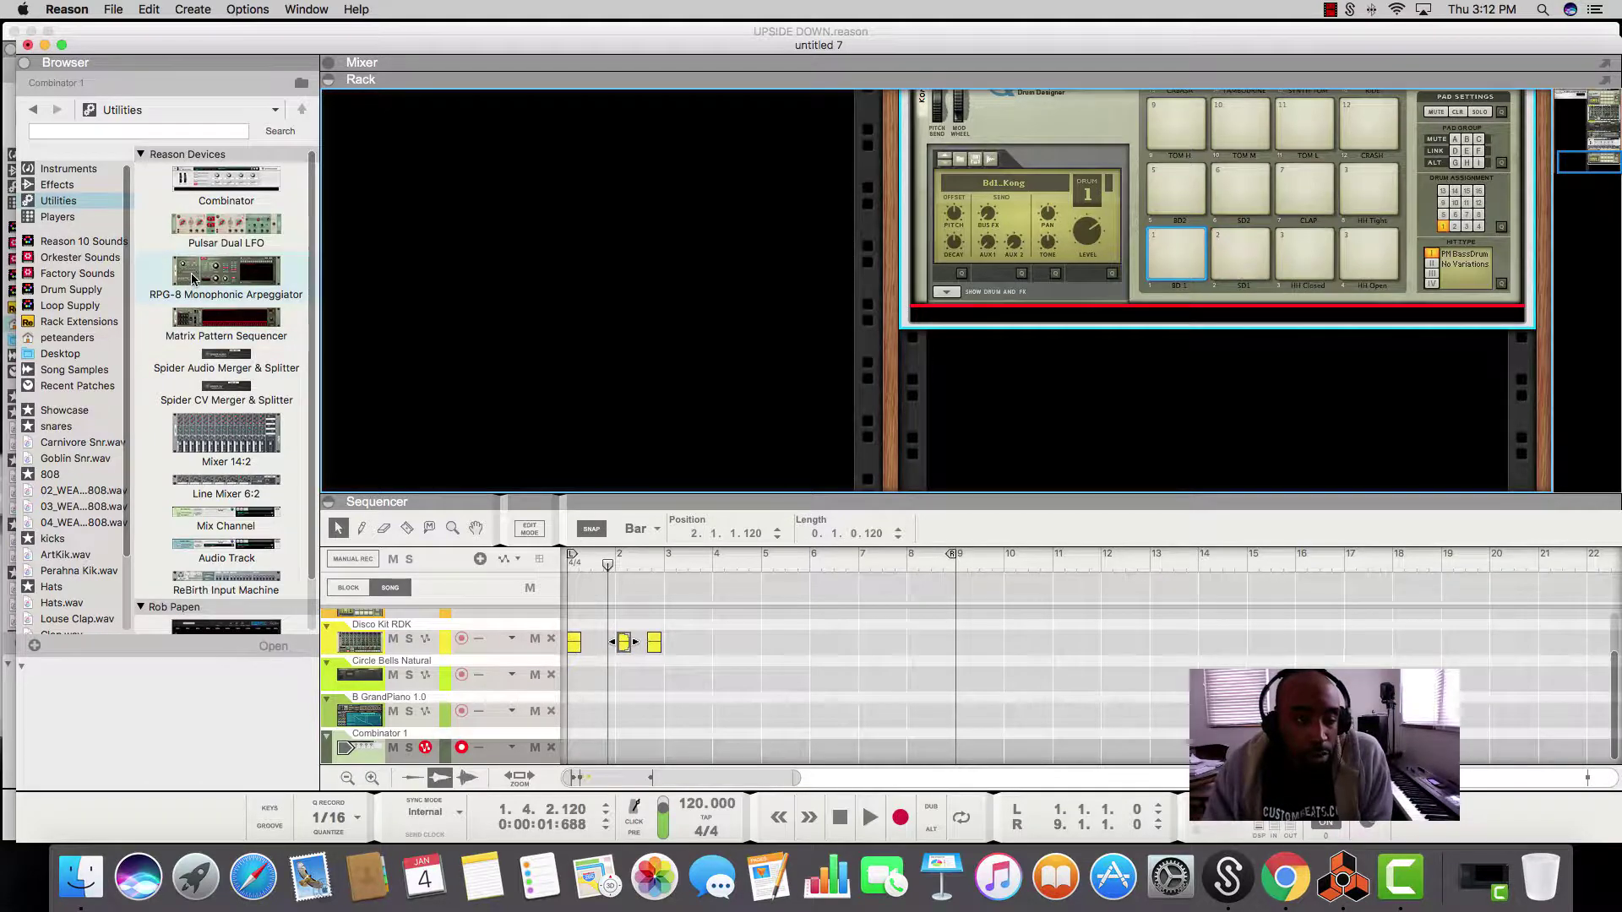
pyautogui.doubleClick(203, 275)
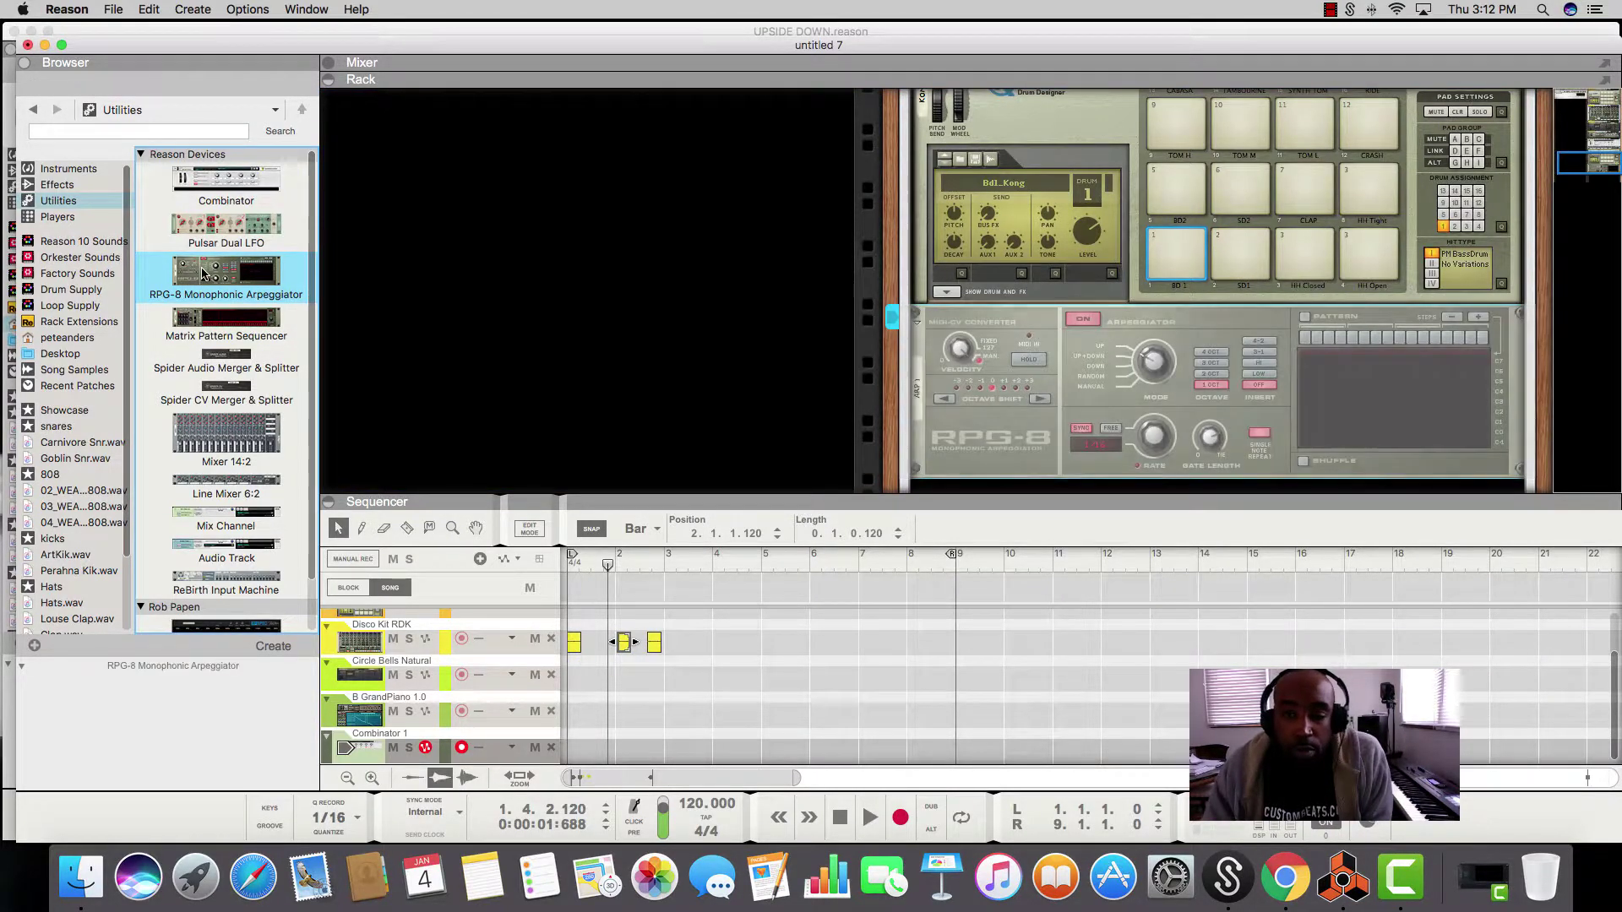
pyautogui.scroll(5, 1090, 342)
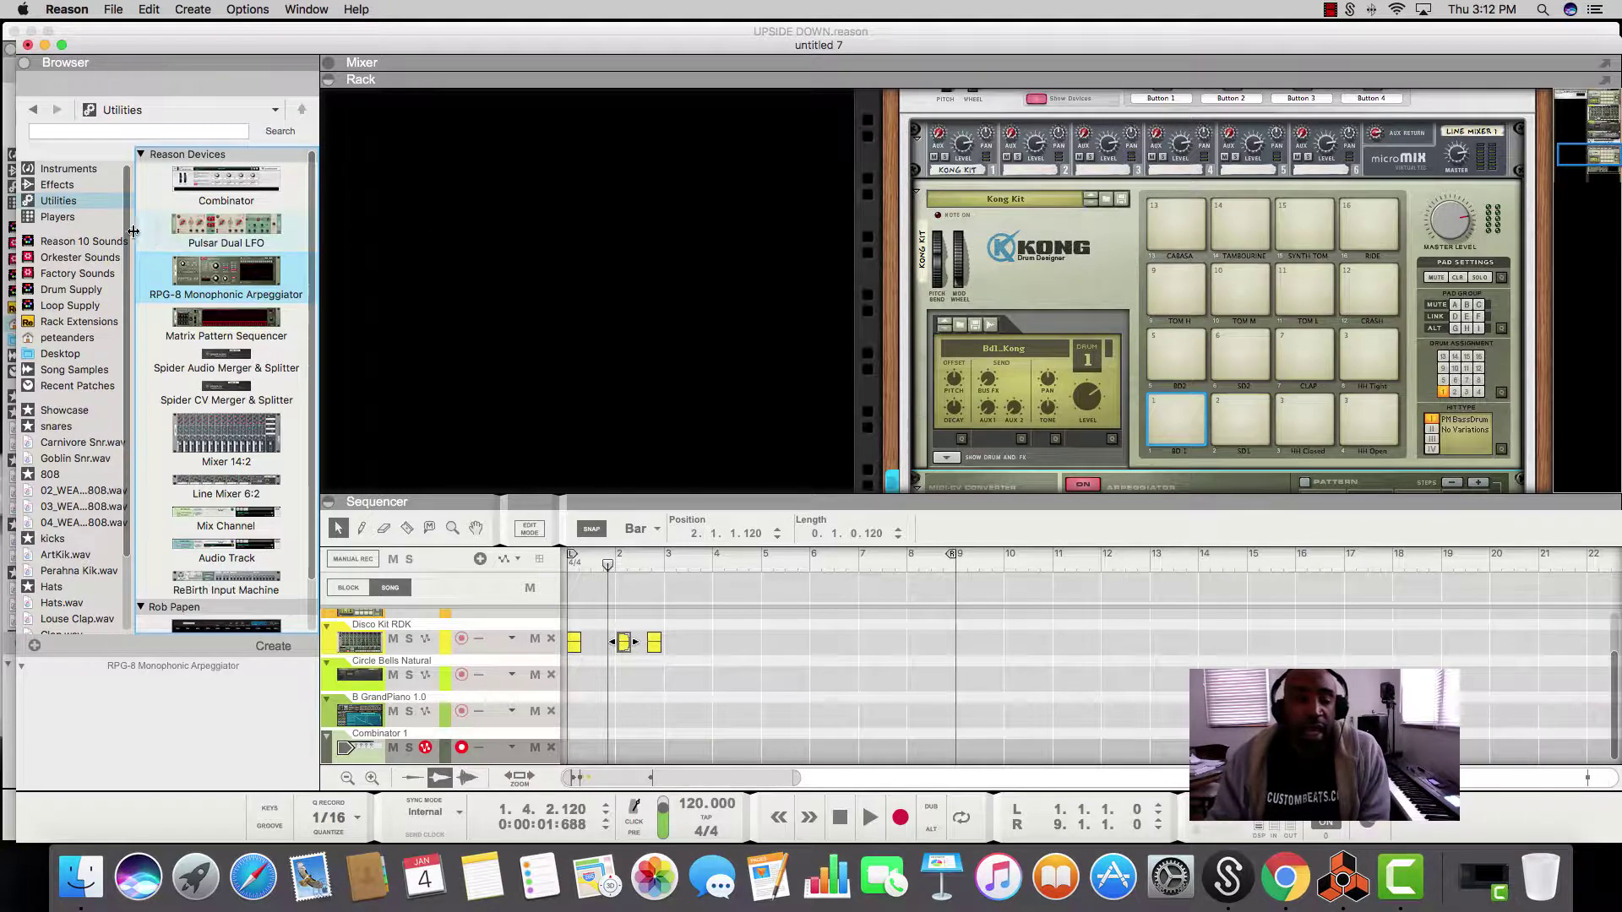
pyautogui.scroll(-3, 1039, 275)
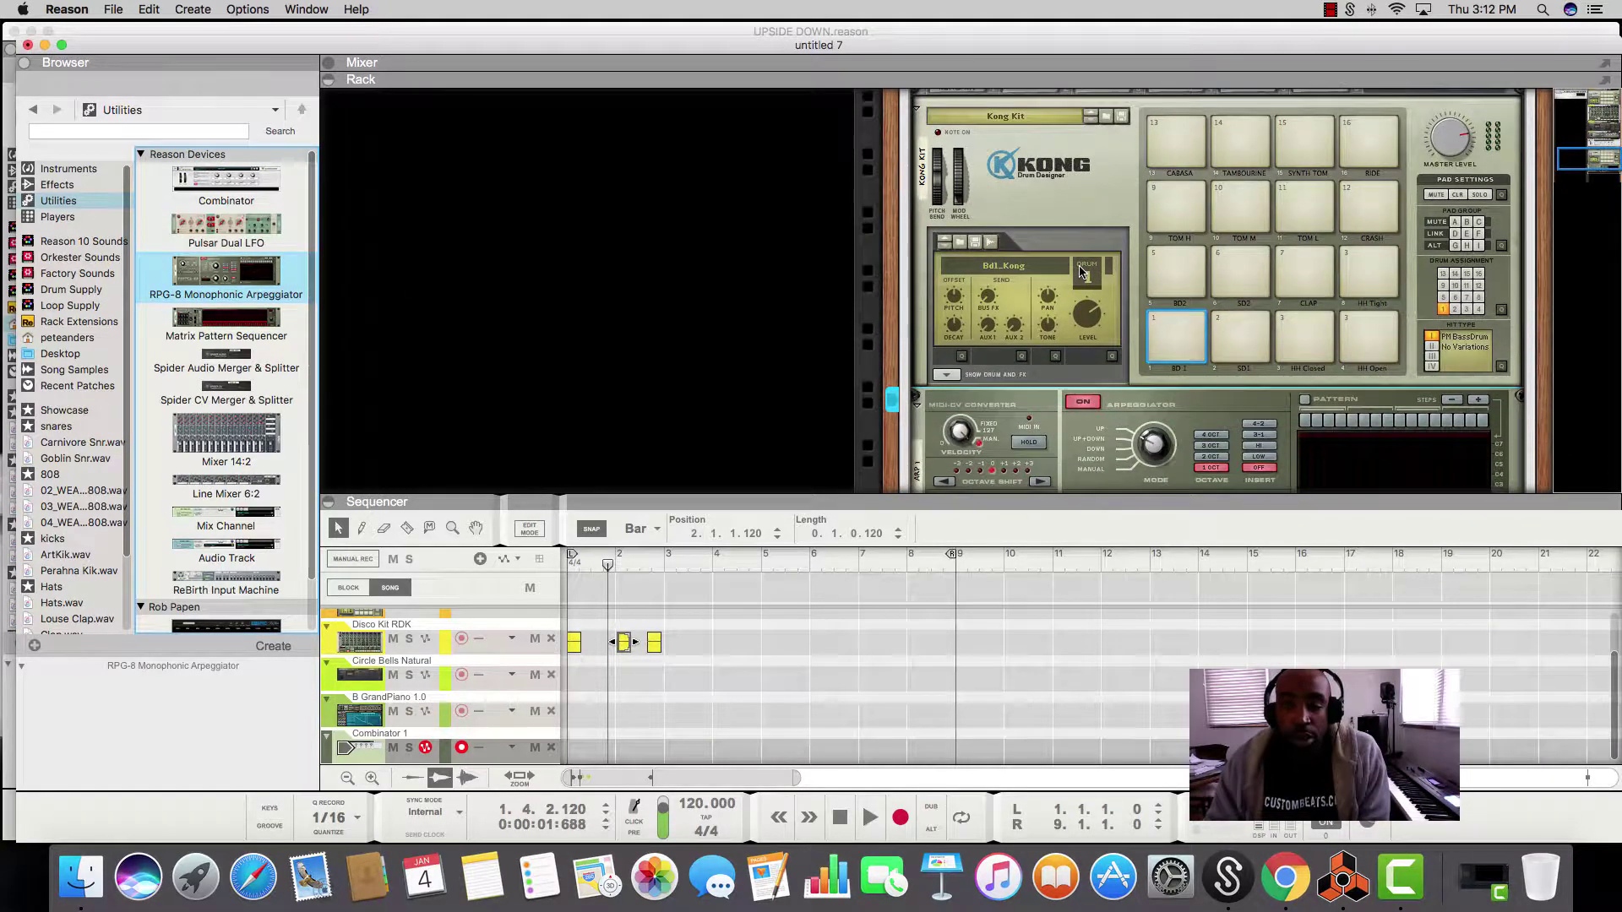
pyautogui.scroll(10, 1197, 238)
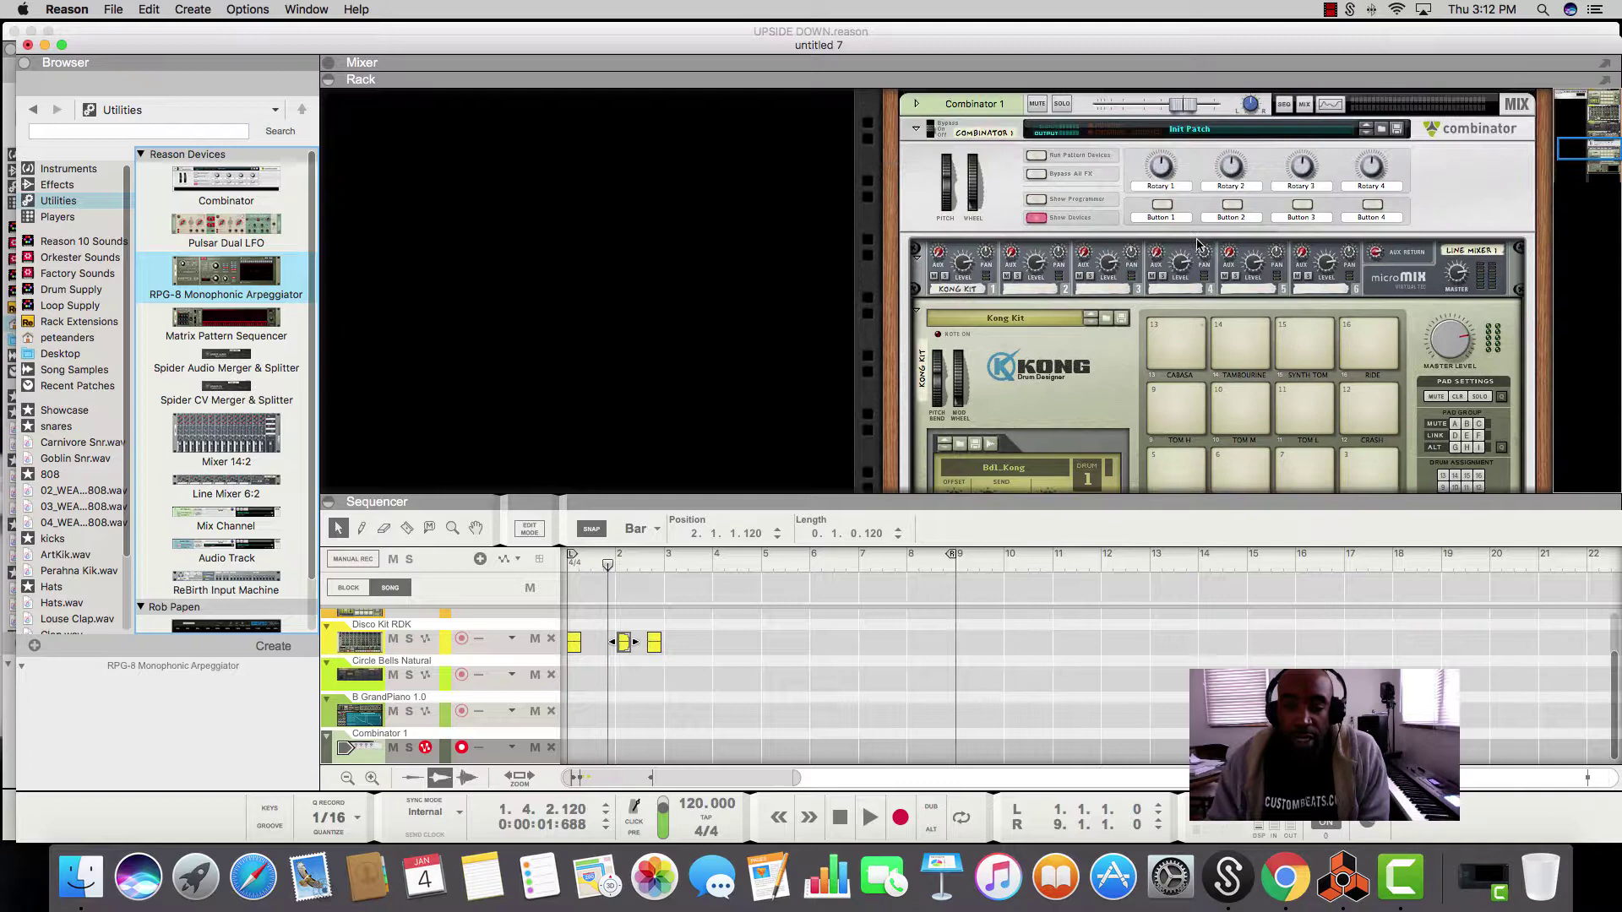
pyautogui.scroll(-2, 1196, 238)
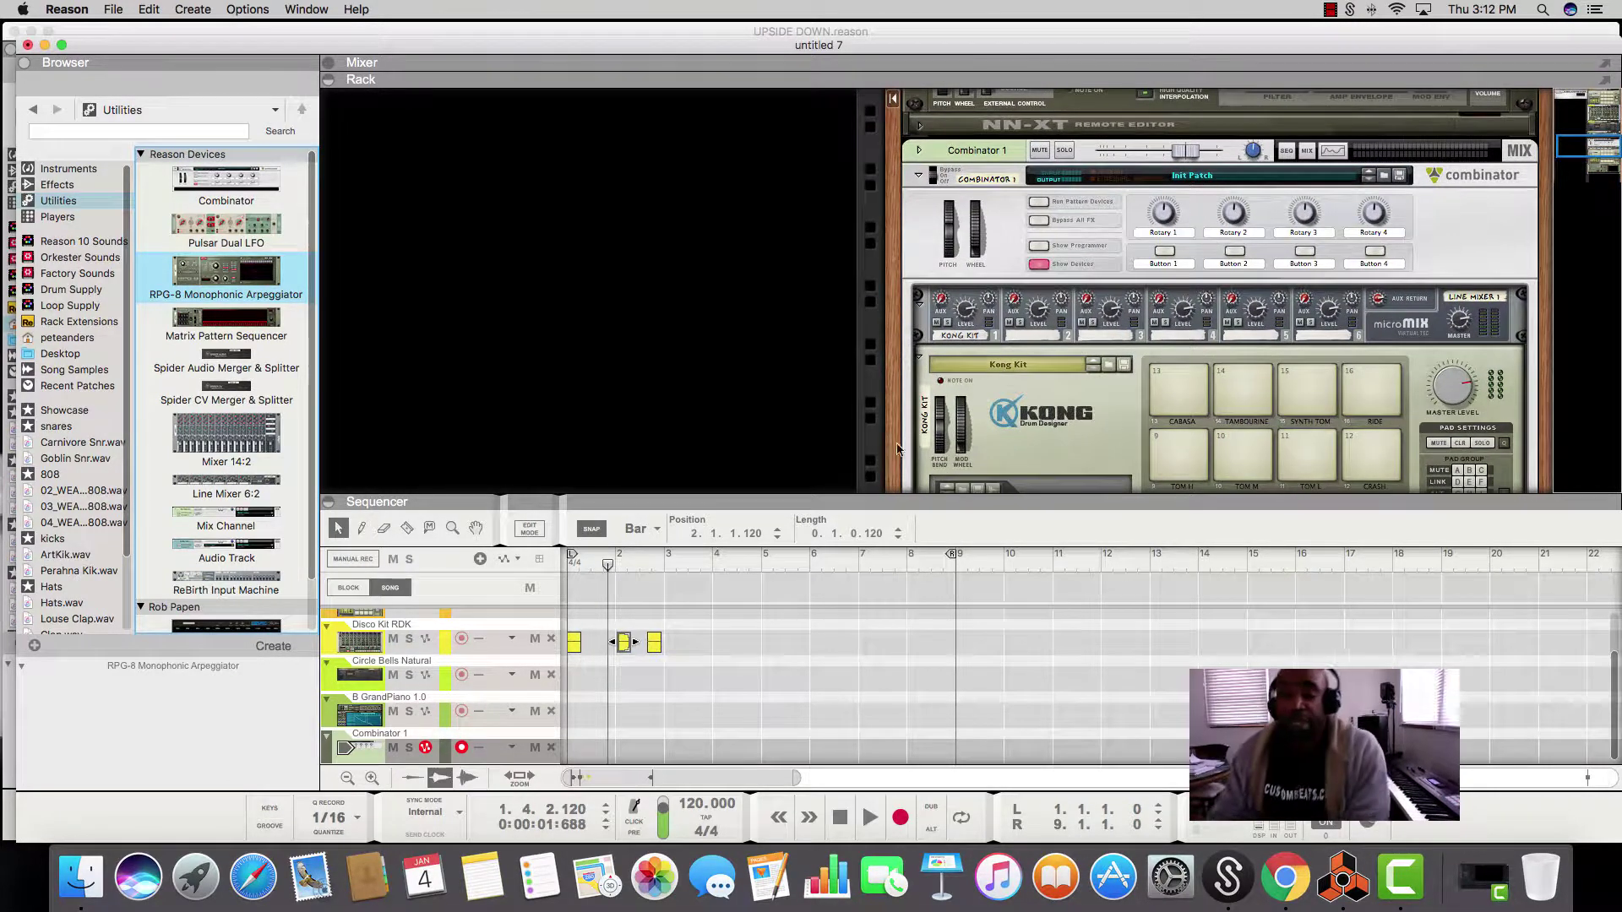
pyautogui.scroll(-1, 1124, 254)
pyautogui.scroll(-5, 1121, 258)
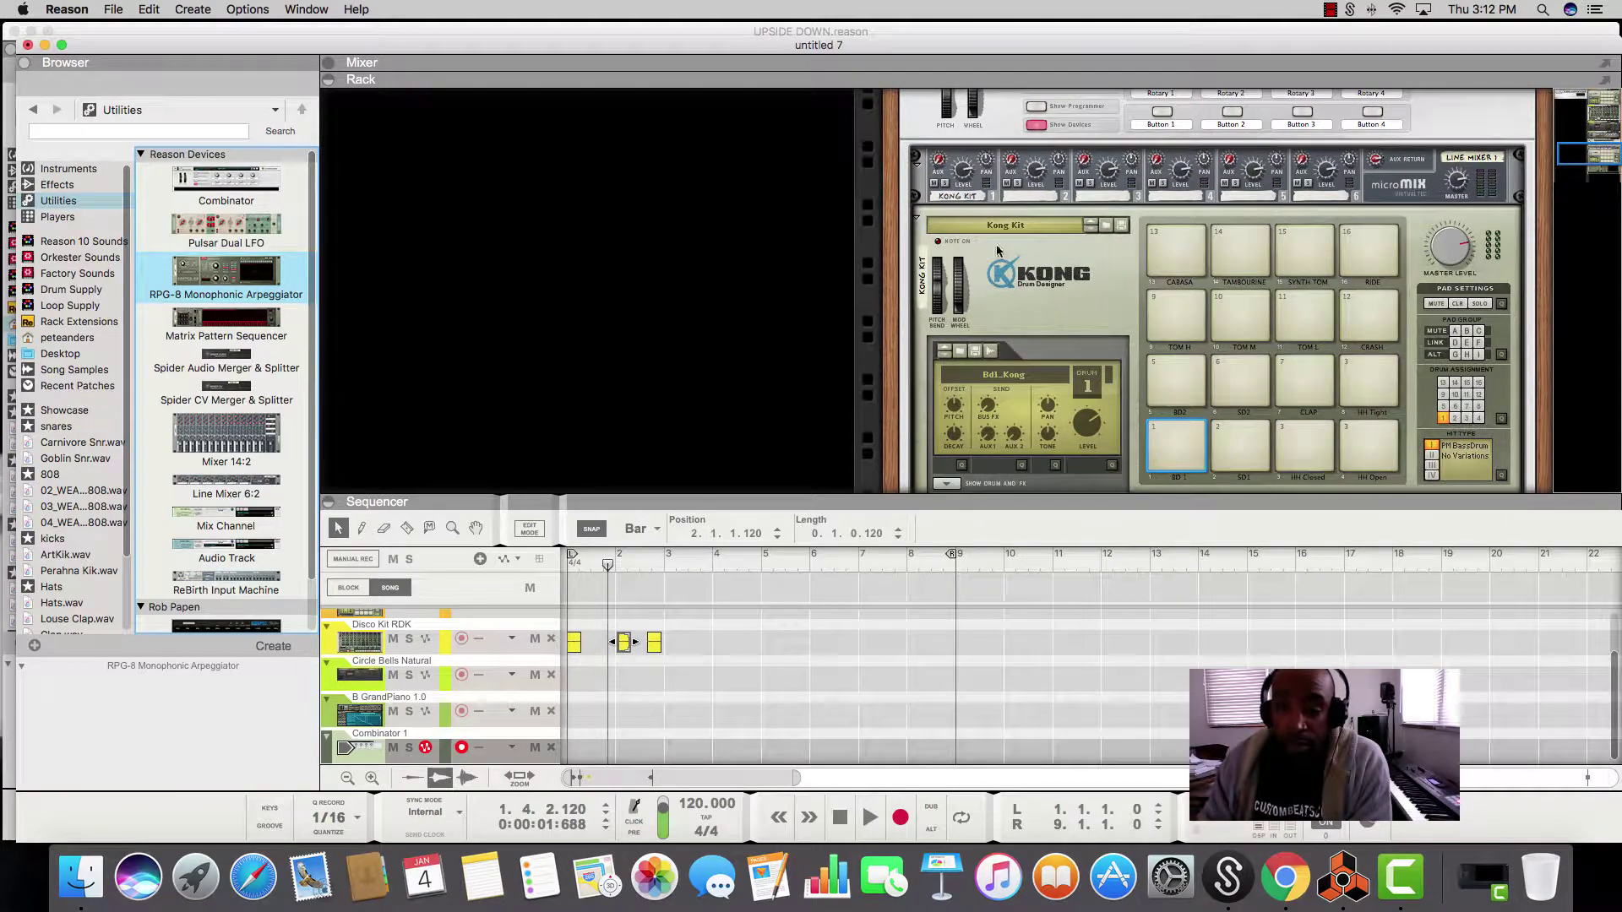
pyautogui.scroll(-12, 971, 210)
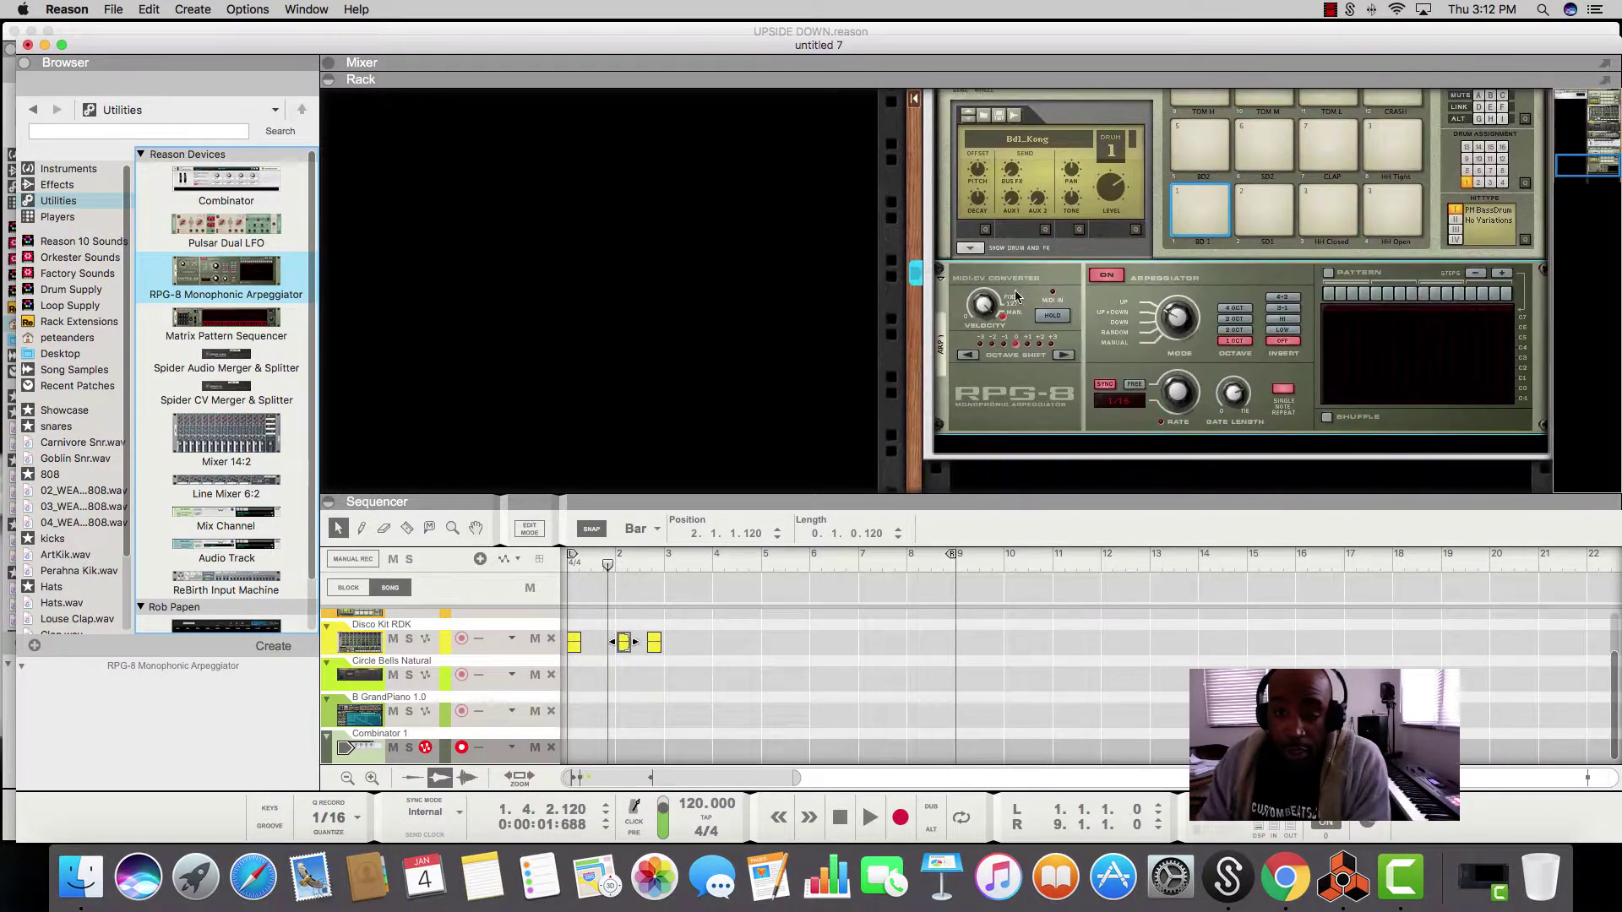
pyautogui.scroll(5, 1097, 288)
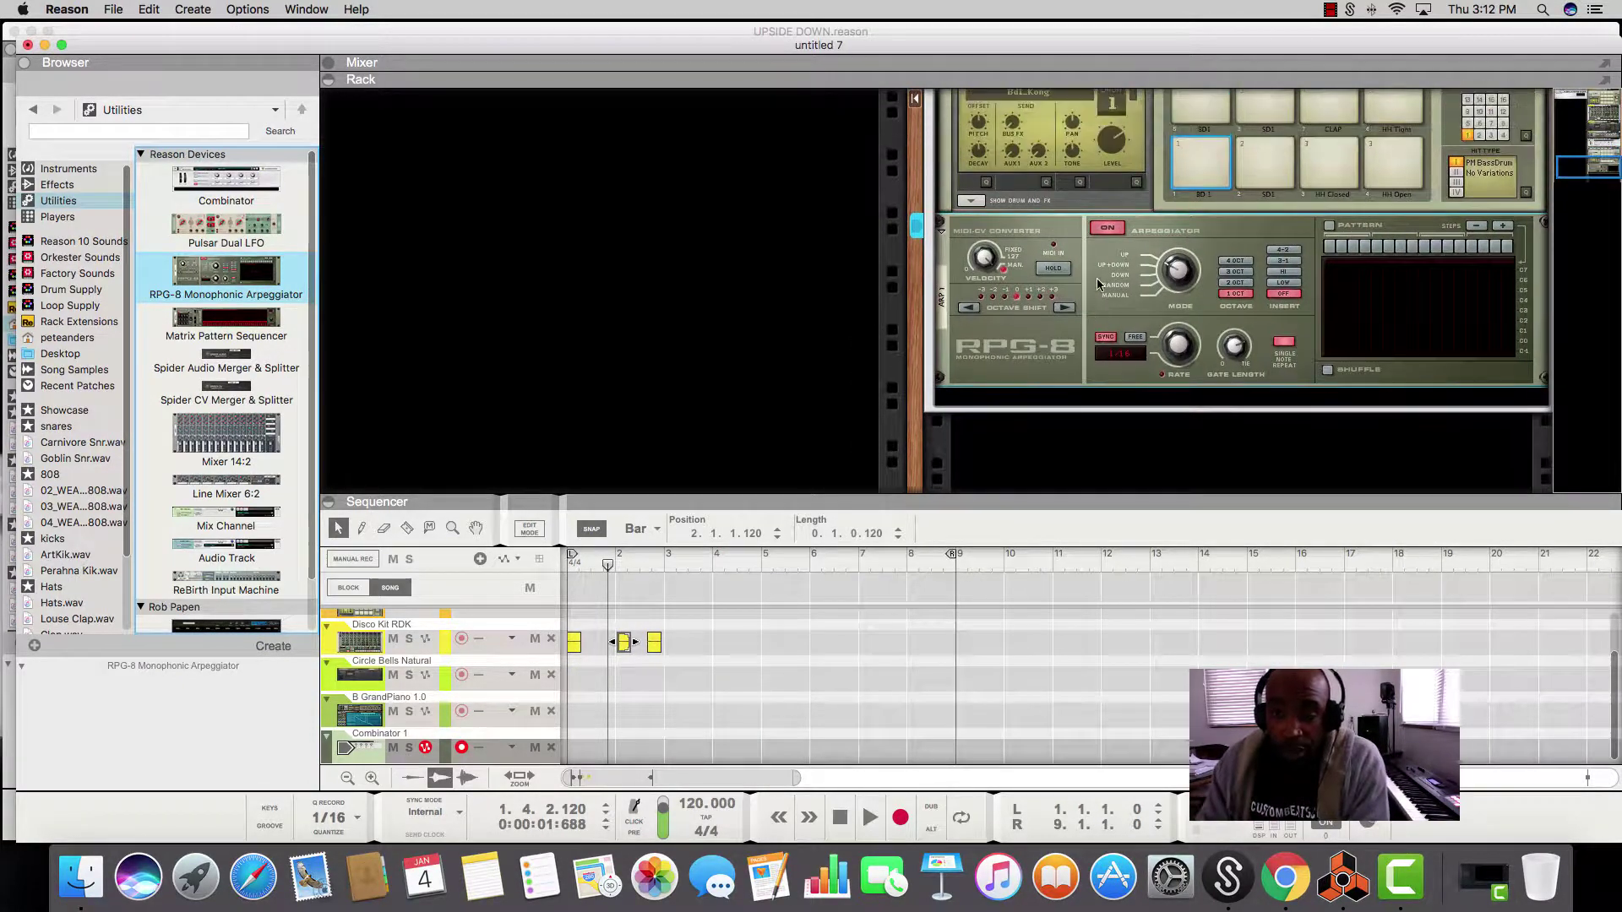
pyautogui.scroll(11, 1097, 289)
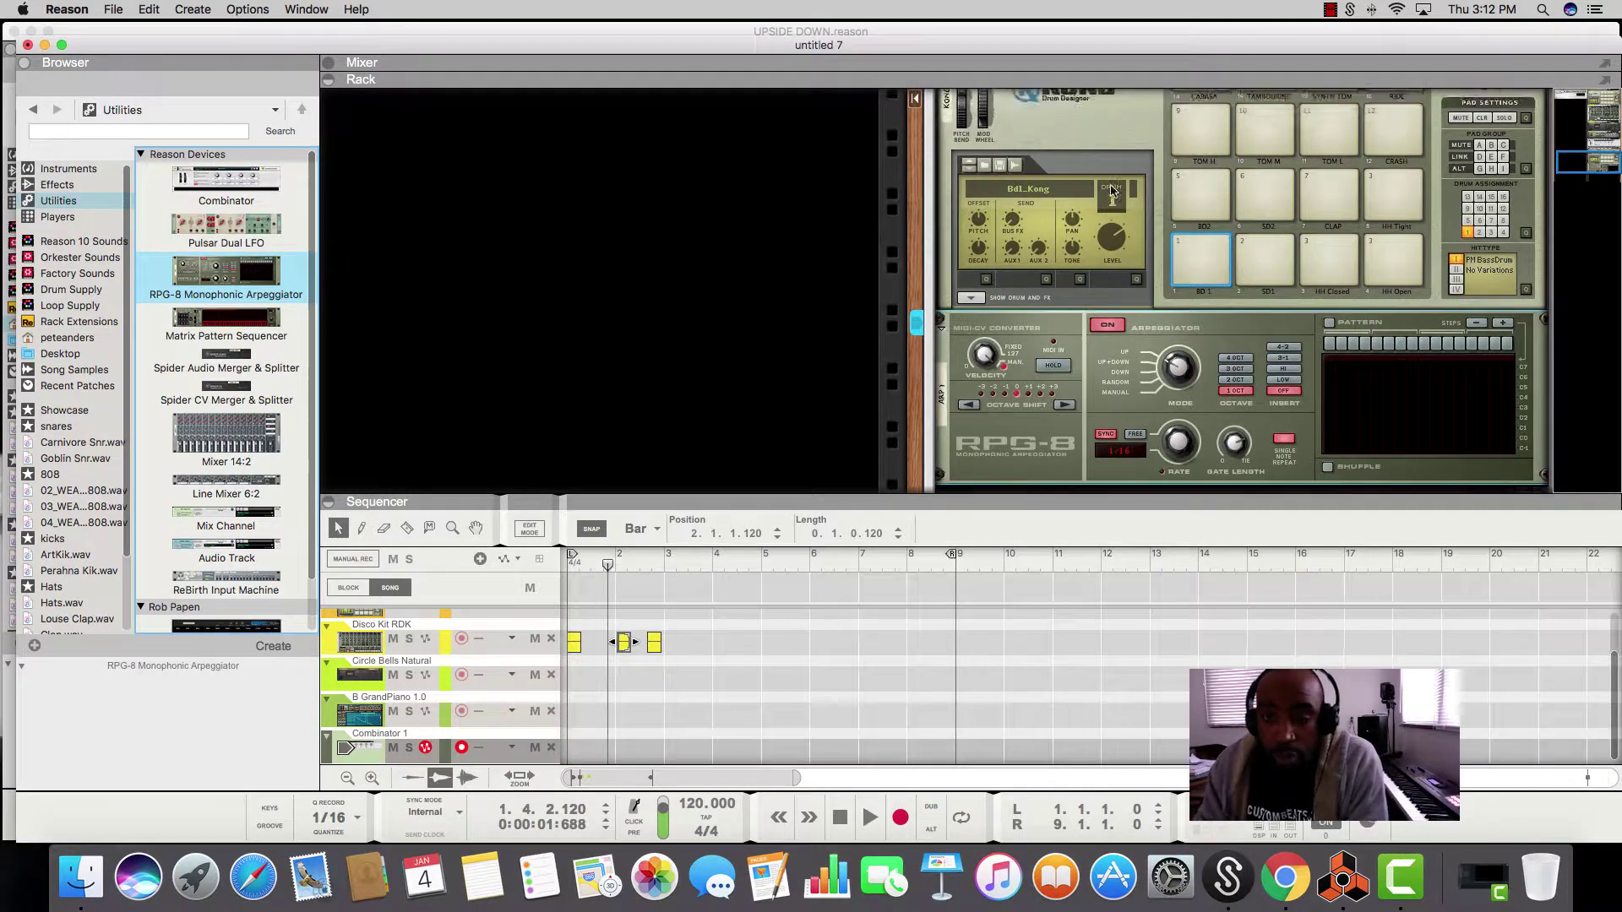
pyautogui.scroll(2, 1109, 196)
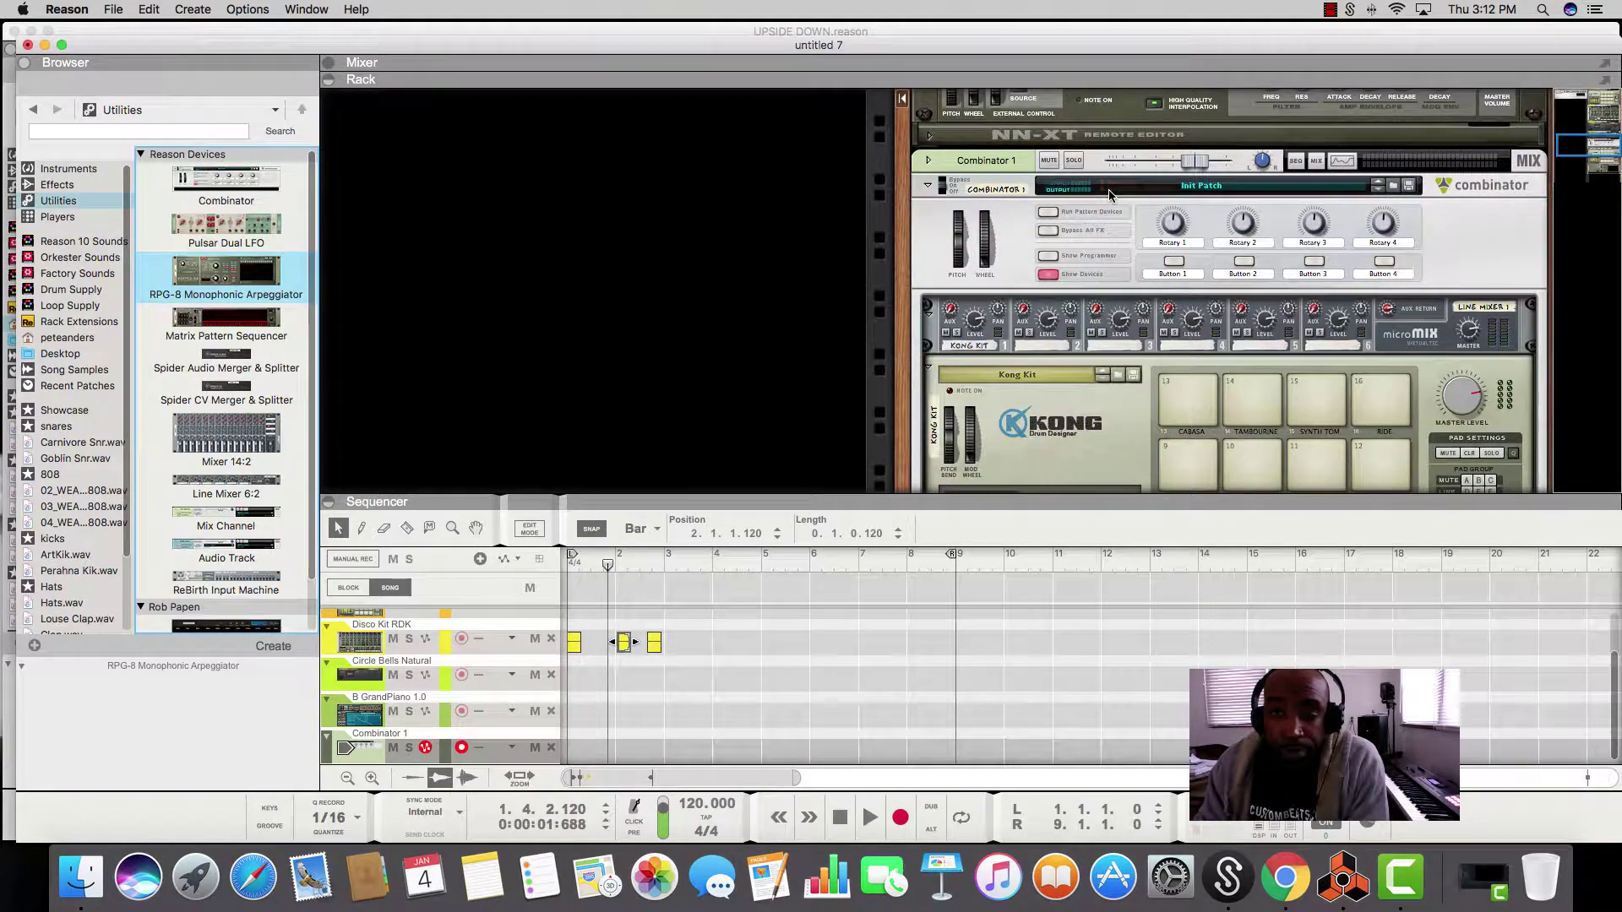
pyautogui.hscroll(1, 1109, 196)
pyautogui.scroll(-7, 1083, 377)
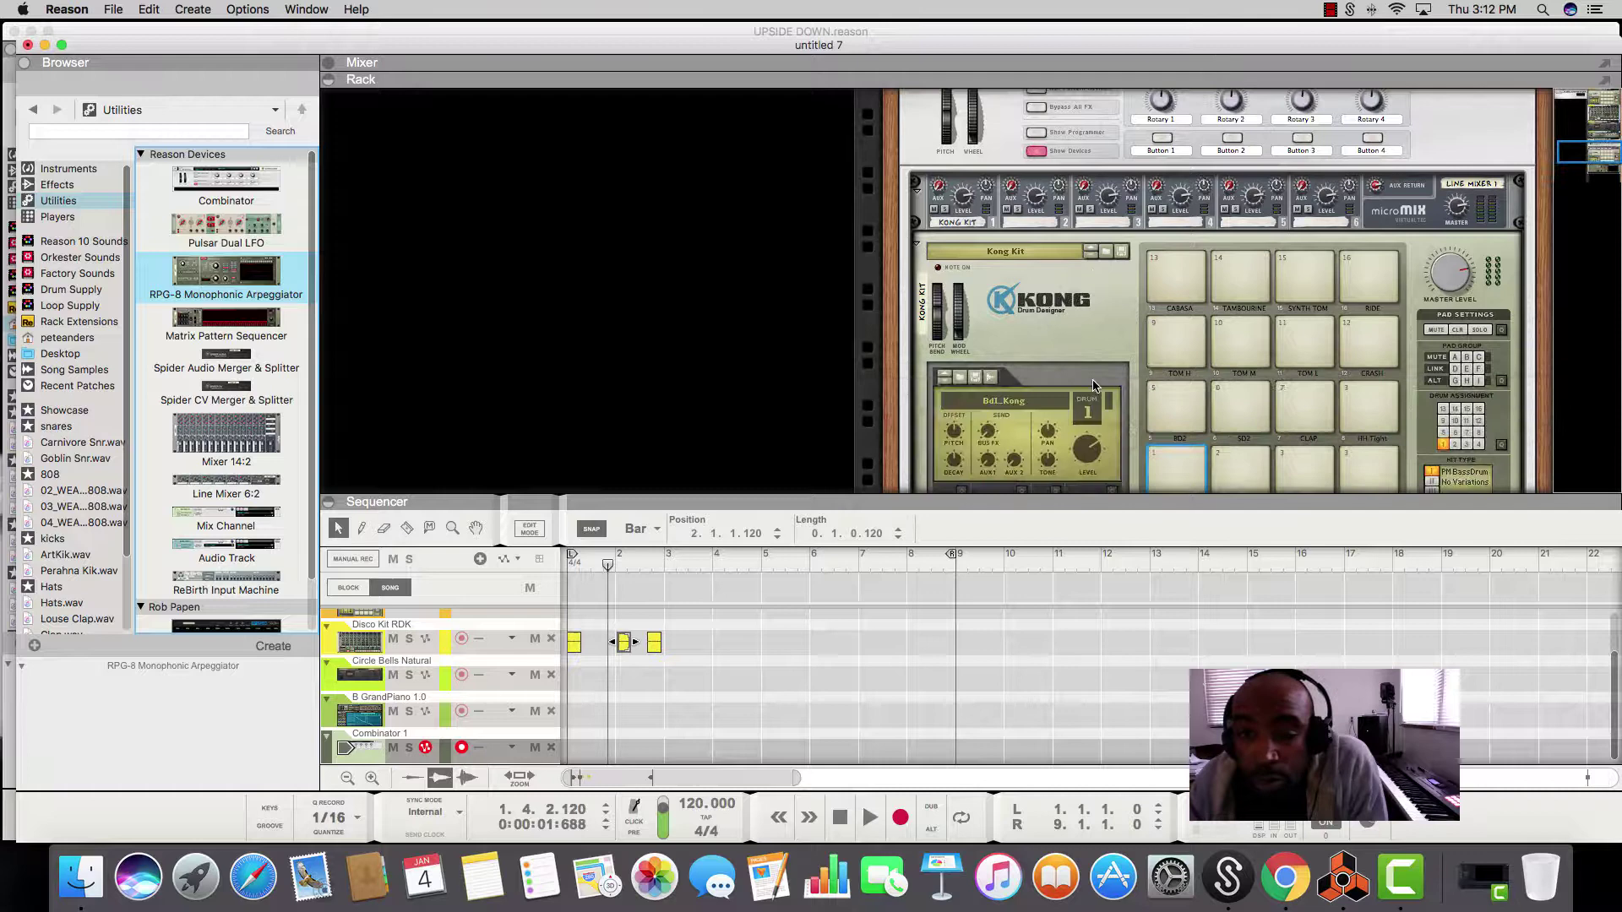
# - Load Gangsta.kong from Kong Kits > Hip Hop Kits into the Kong Drum Designer
pyautogui.click(1109, 191)
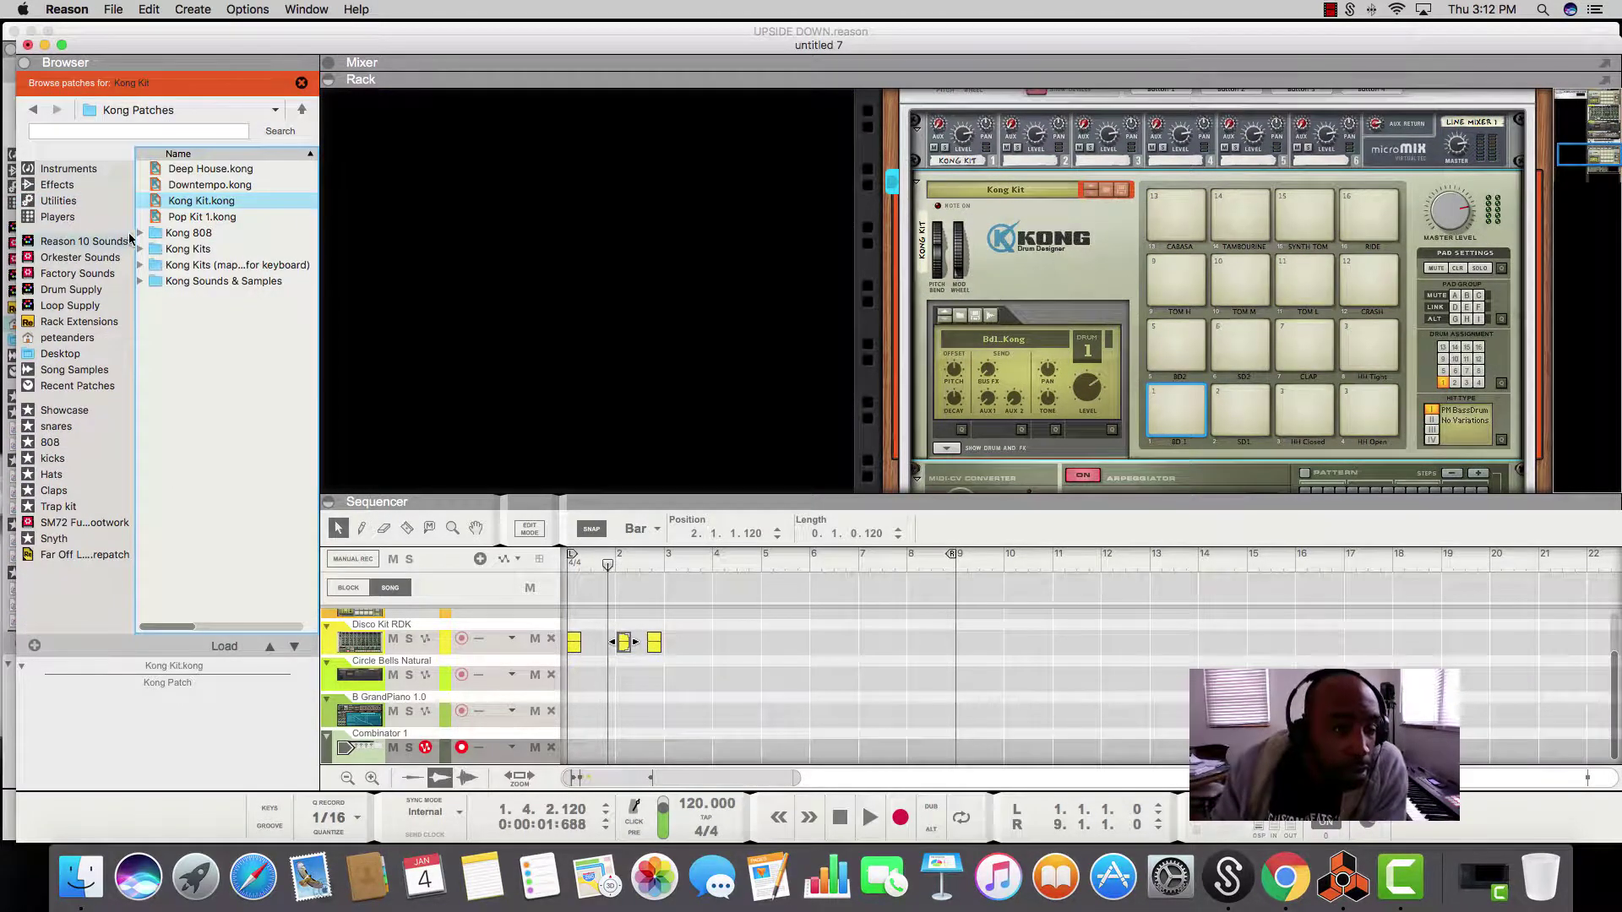
pyautogui.doubleClick(156, 253)
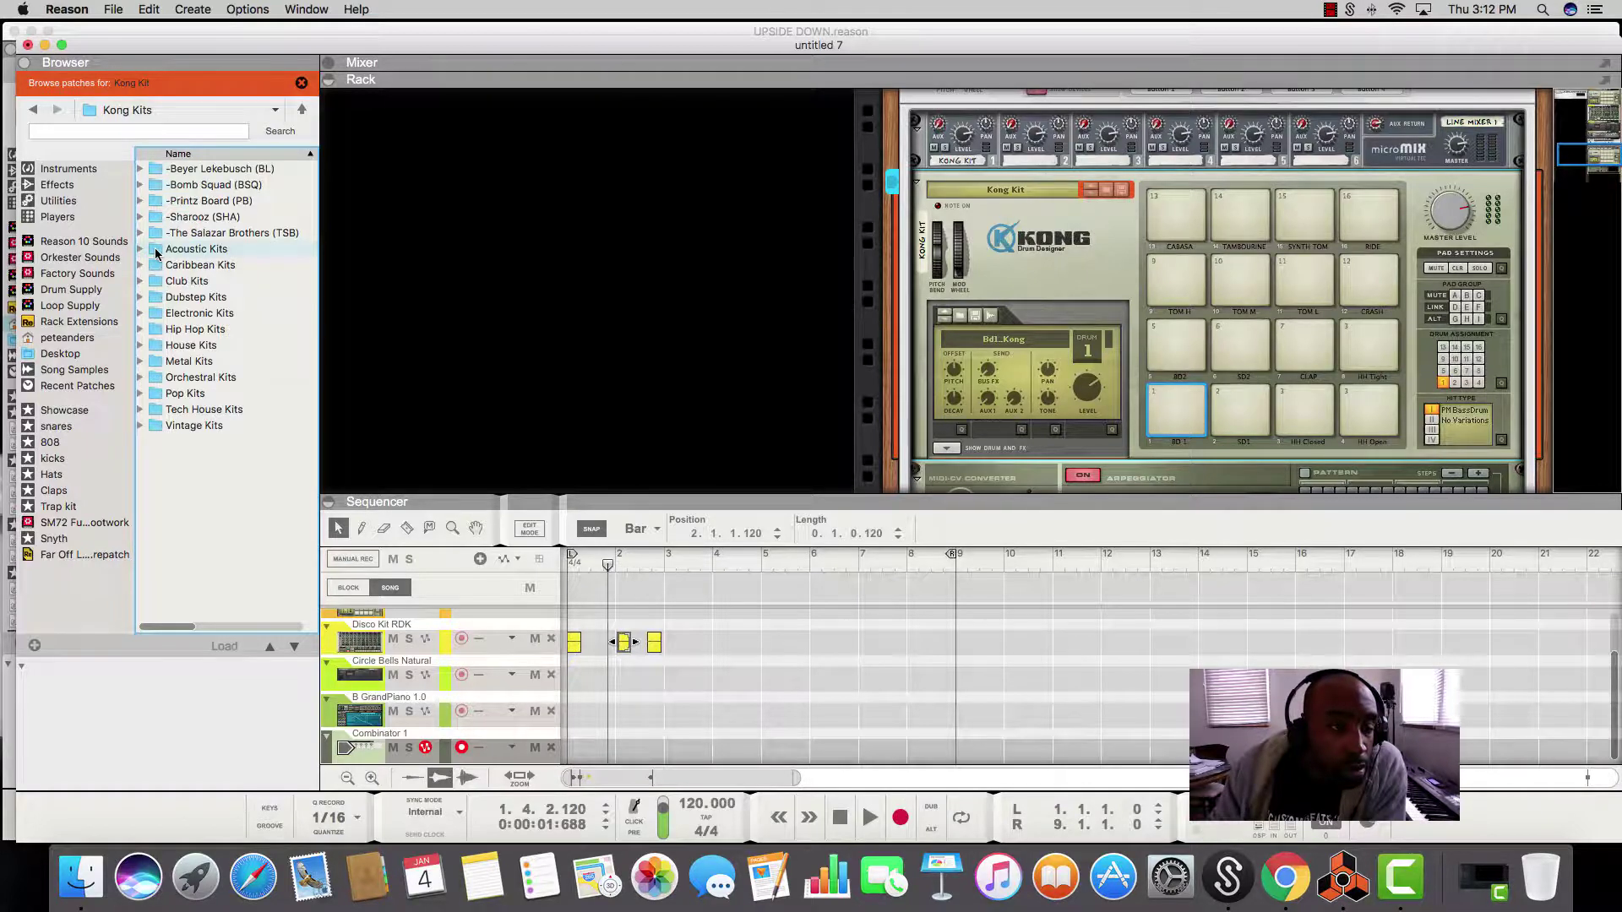
pyautogui.doubleClick(156, 329)
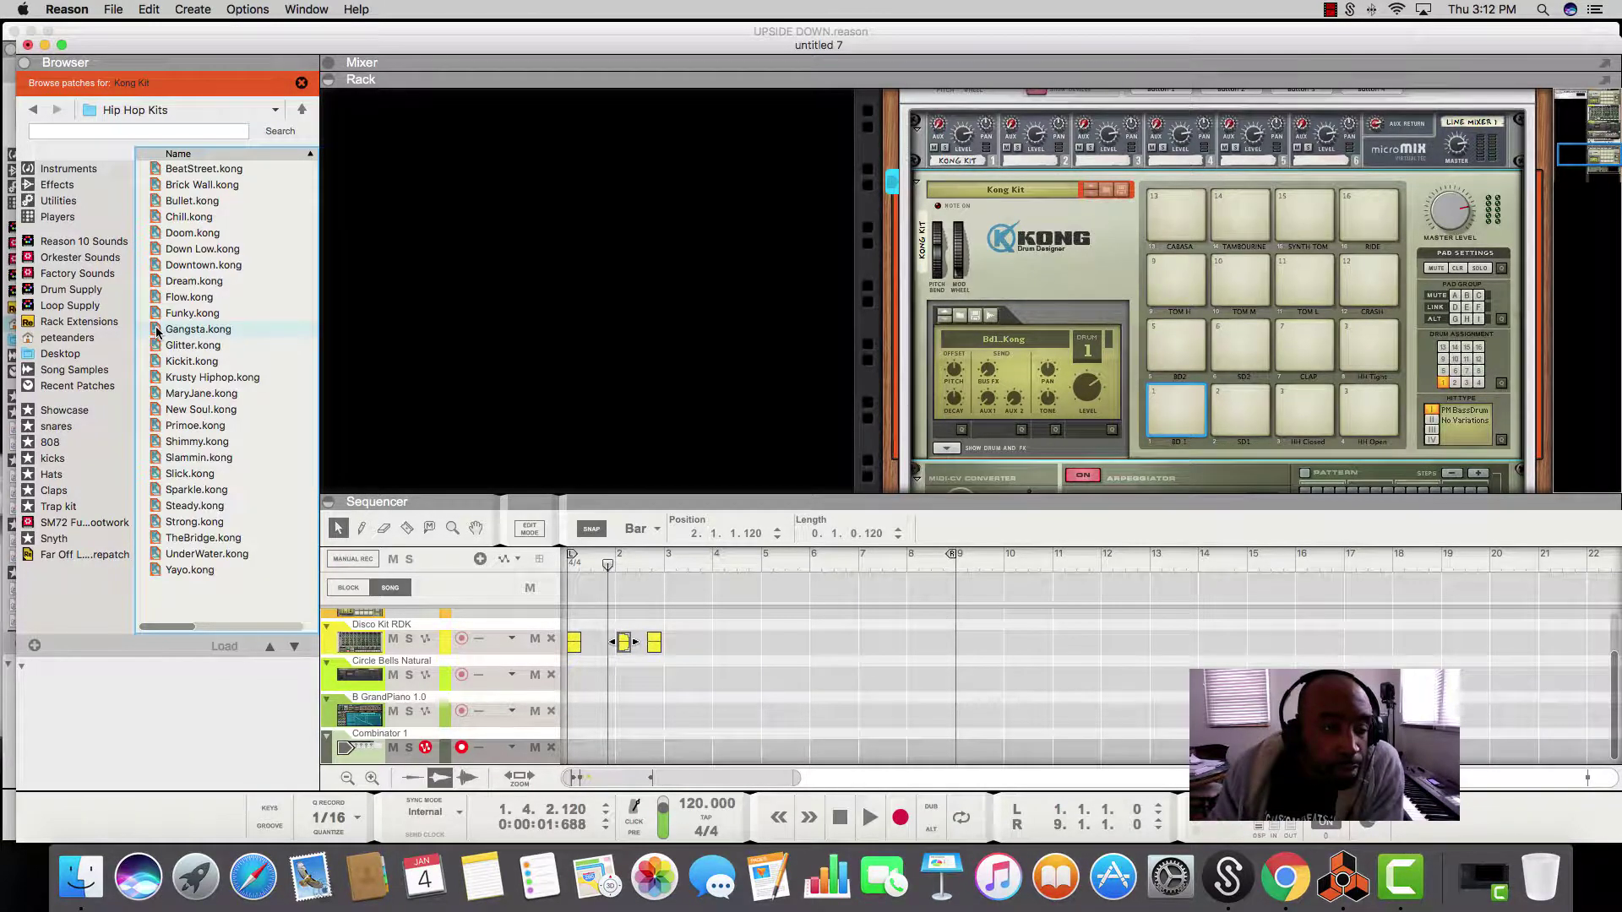
pyautogui.click(156, 329)
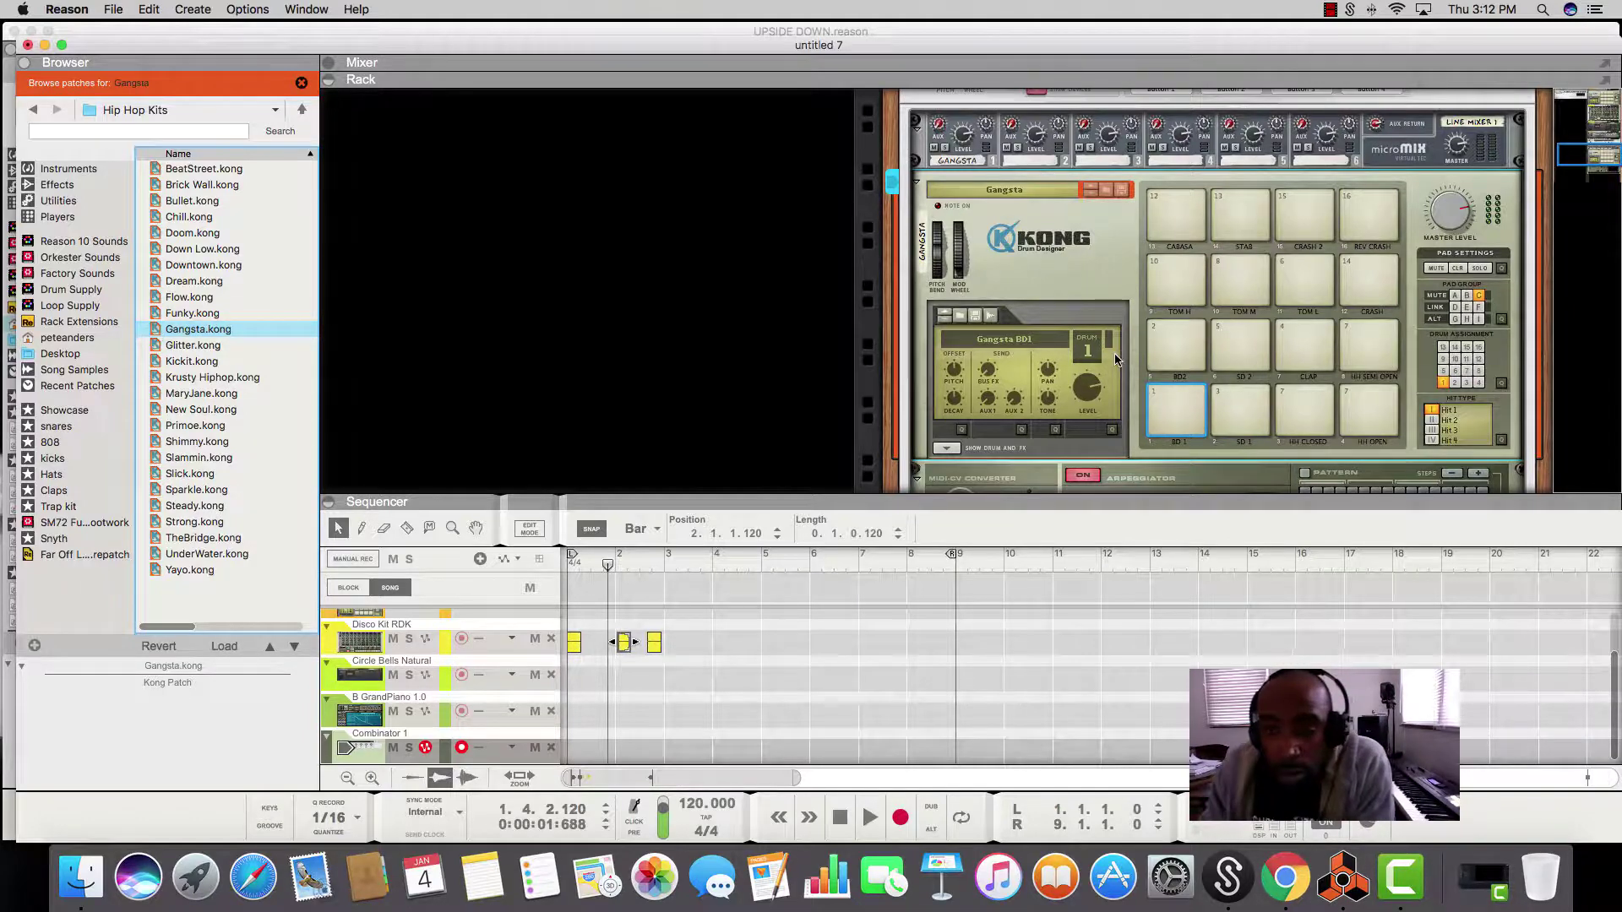
# - Turn the RPG-8 Rate knob to a synced rate of 1/32
pyautogui.scroll(-4, 1177, 330)
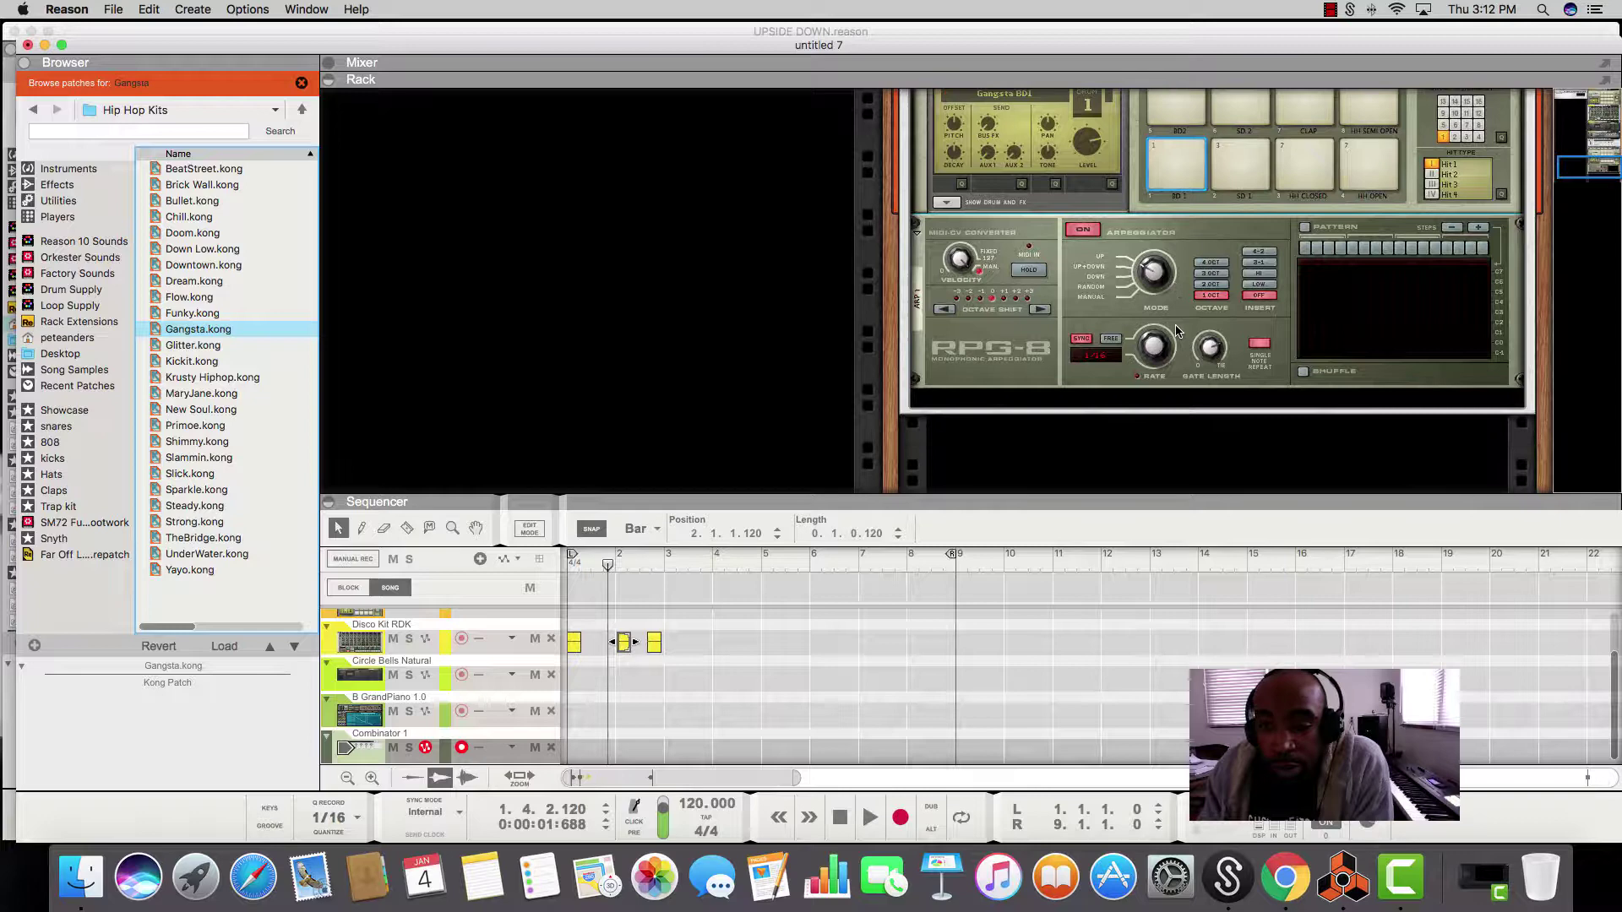
pyautogui.scroll(-1, 1160, 355)
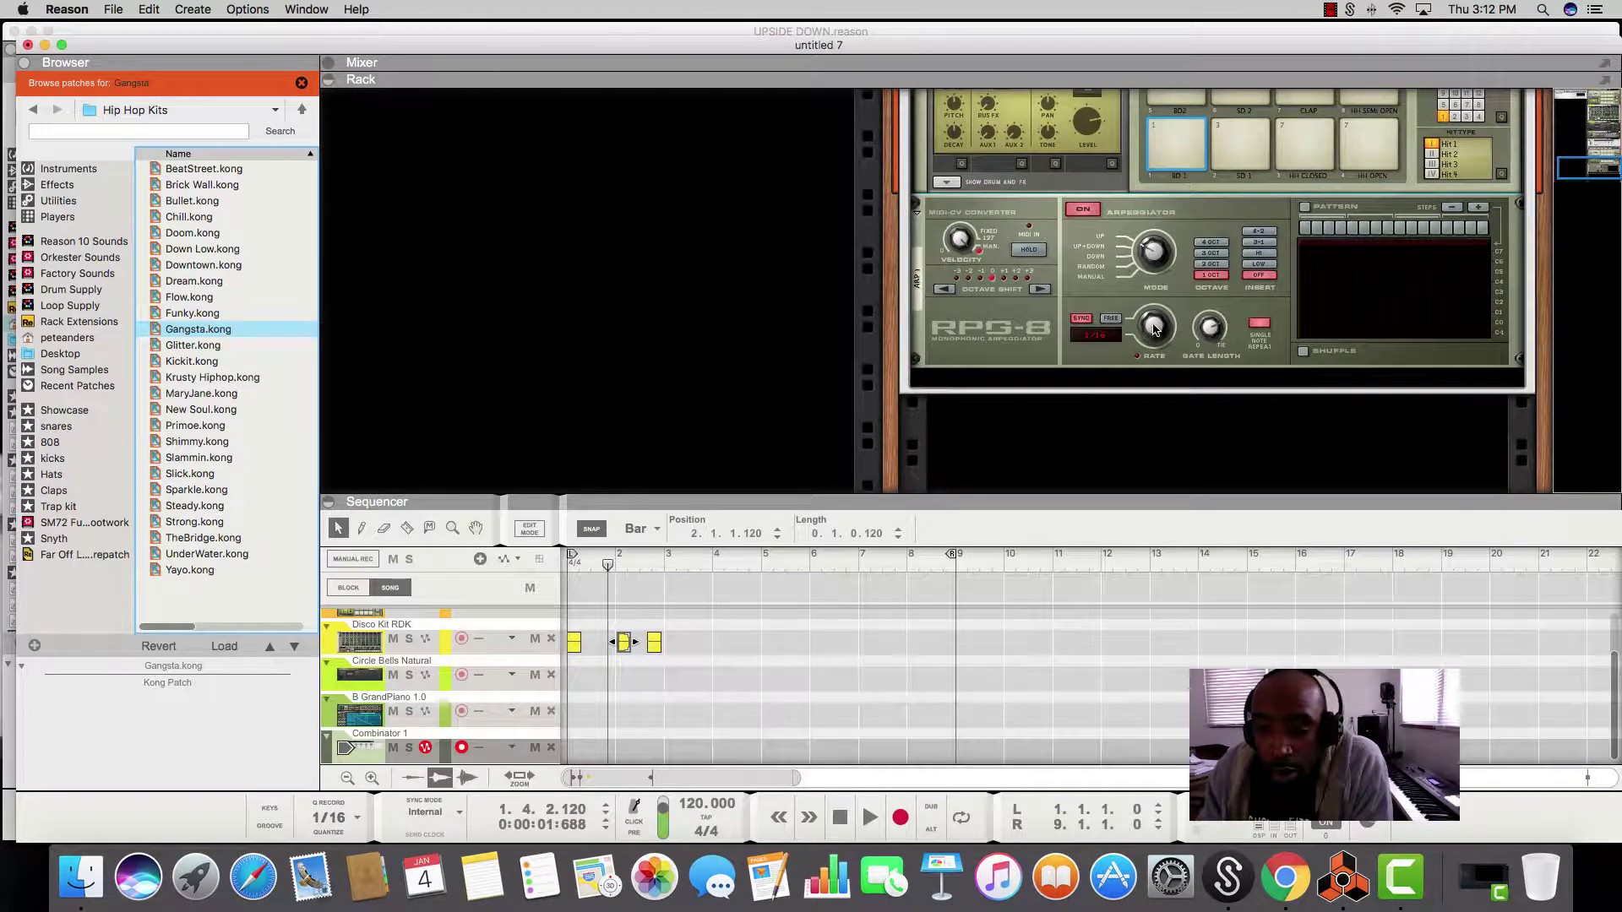
pyautogui.moveTo(1151, 335); pyautogui.dragTo(1144, 318)
pyautogui.scroll(-1, 1142, 318)
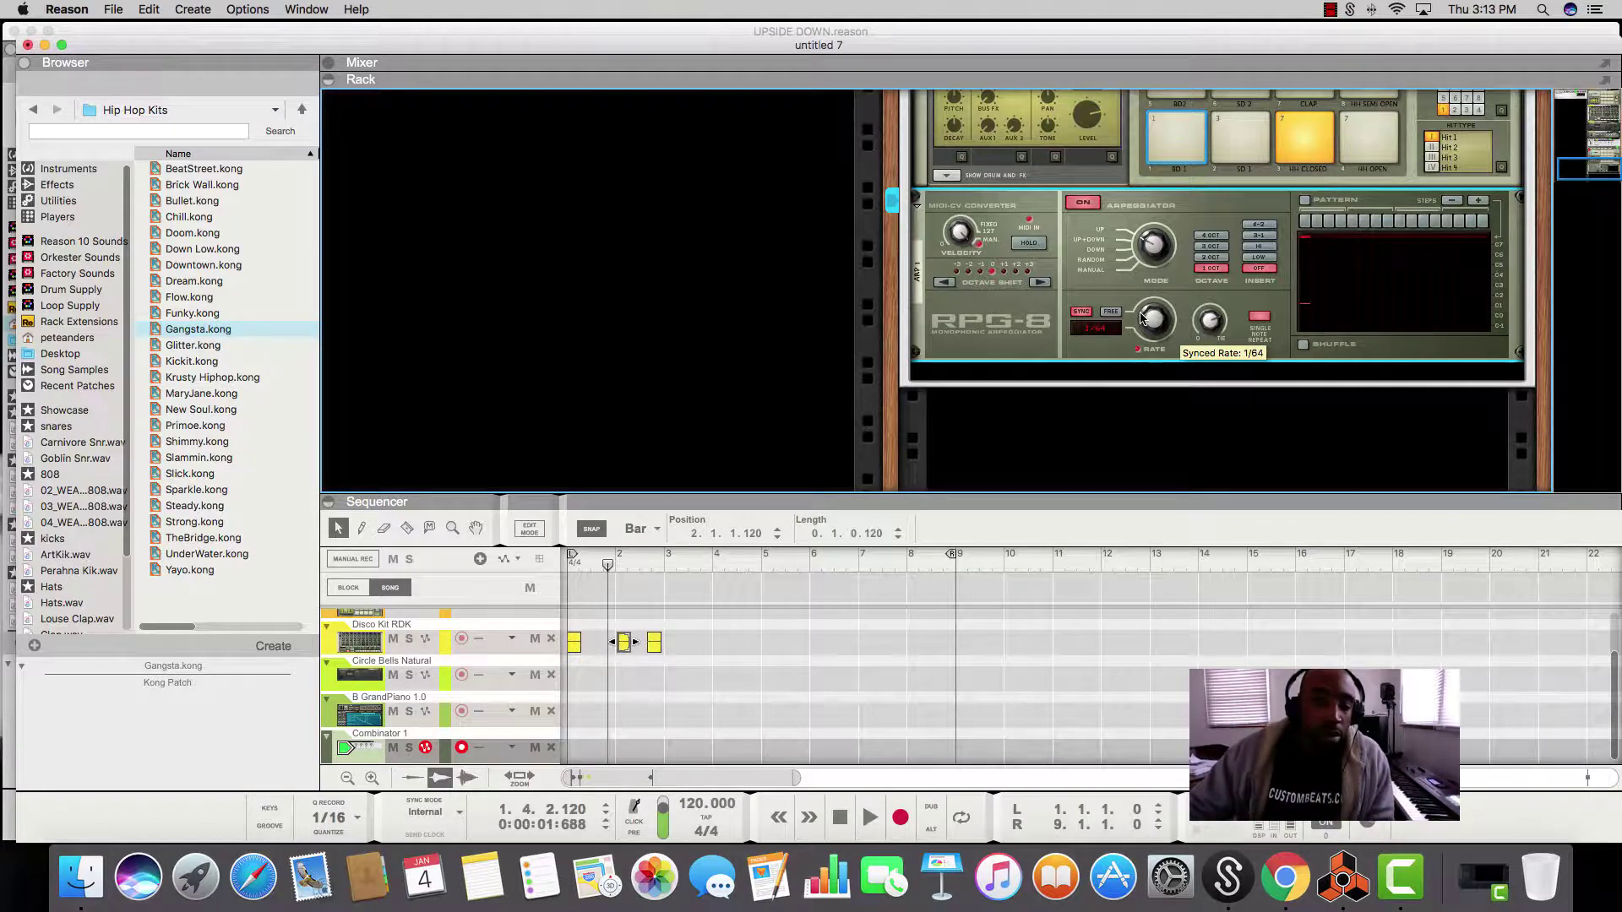
pyautogui.moveTo(1141, 317); pyautogui.dragTo(1151, 335)
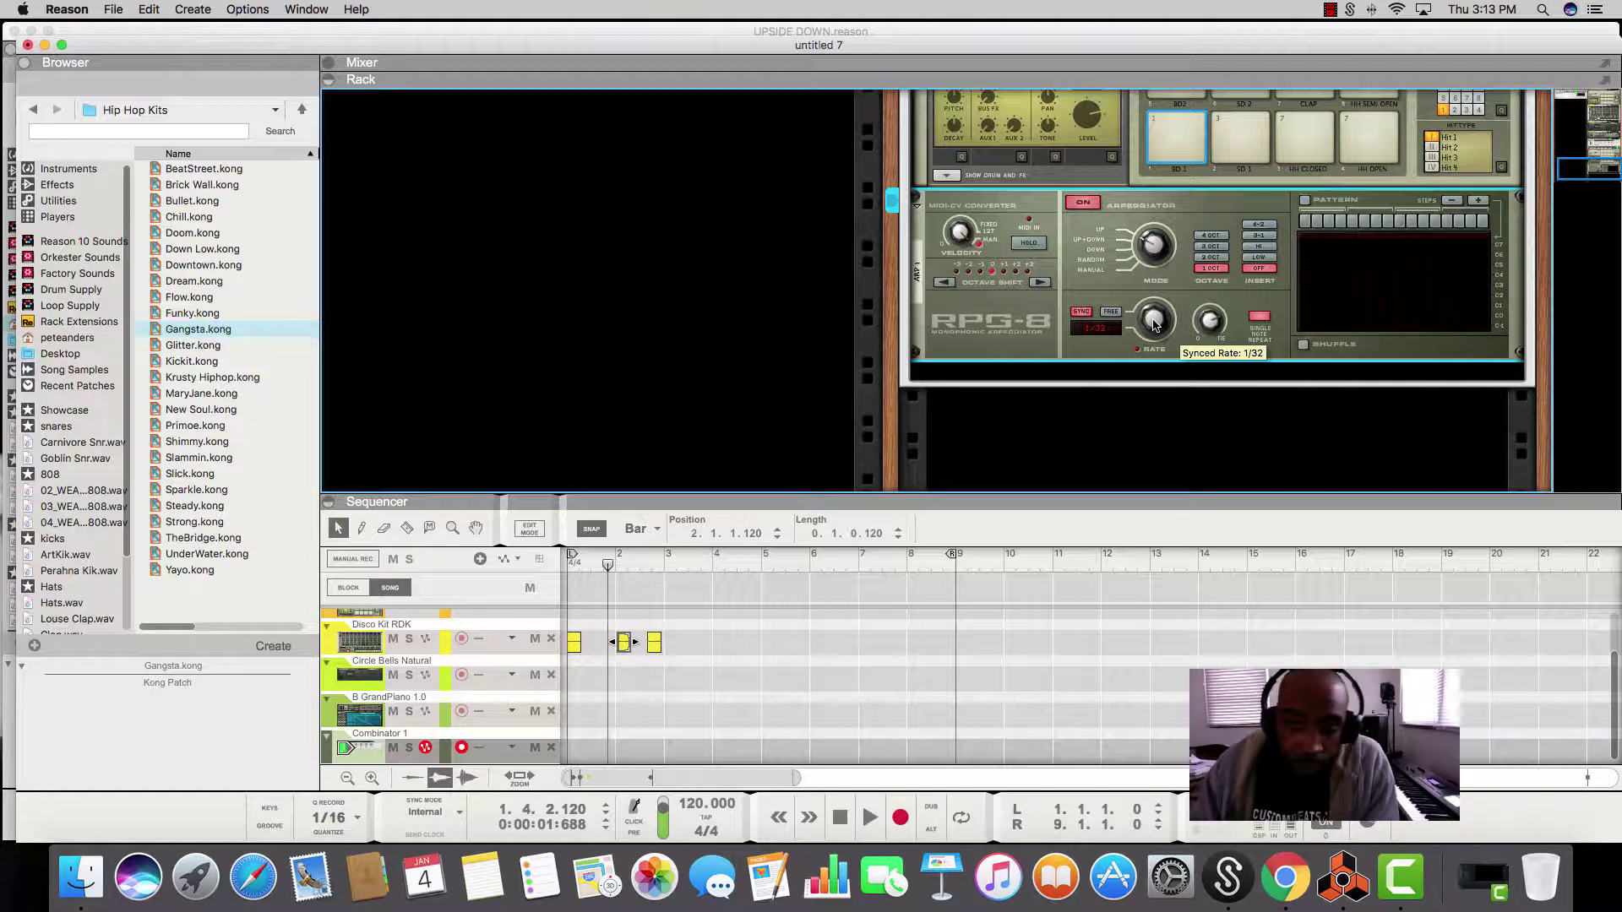
pyautogui.scroll(5, 1157, 312)
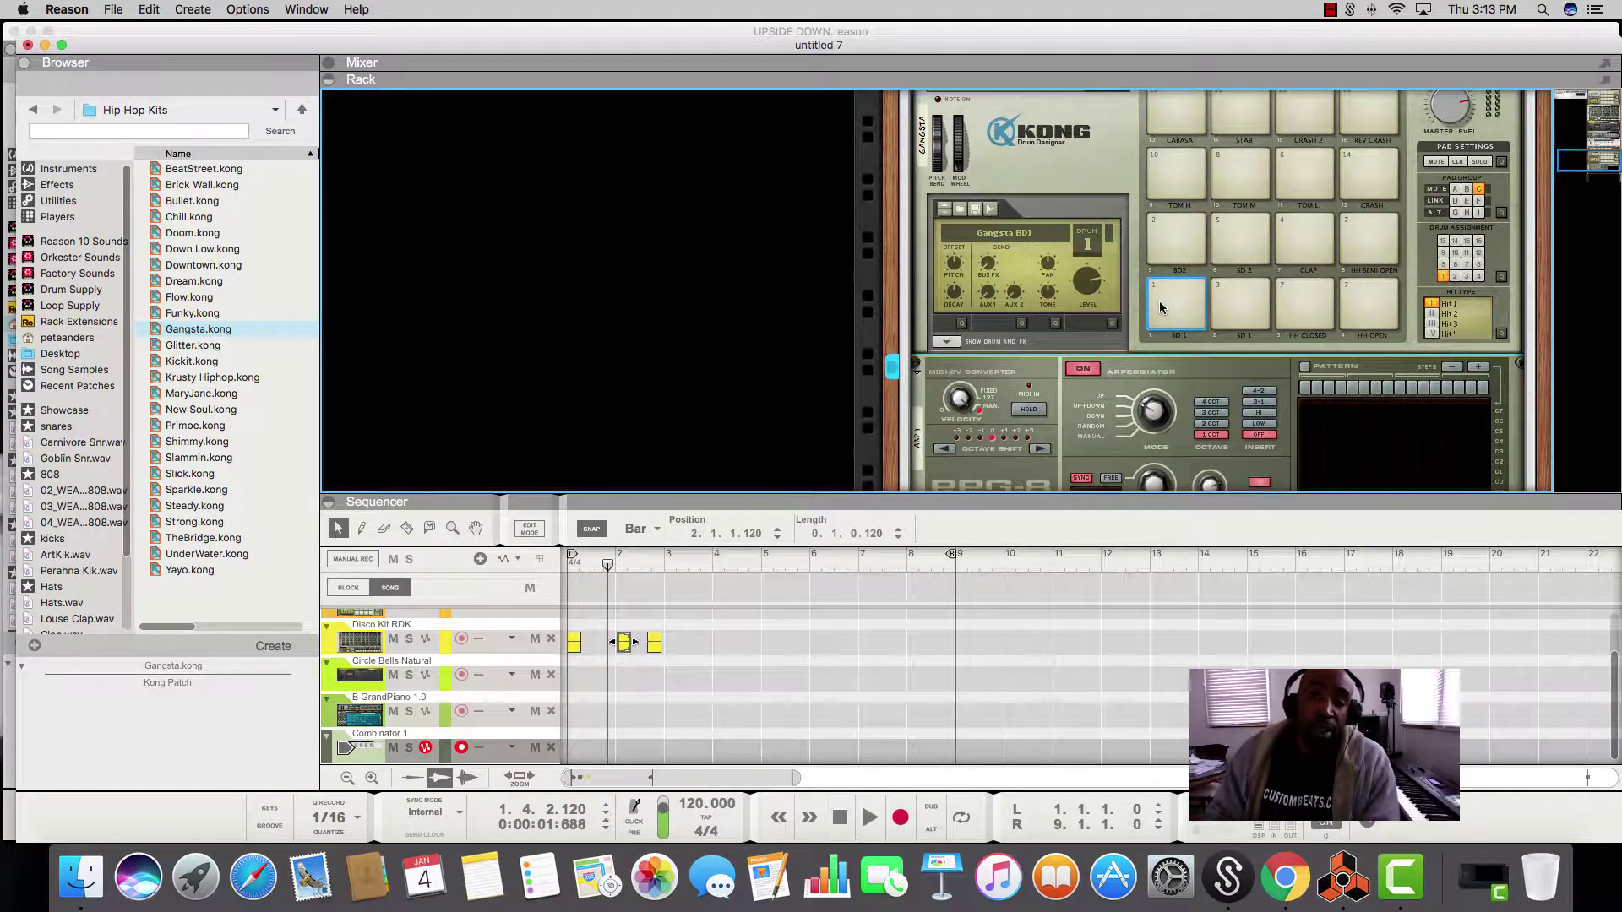
pyautogui.scroll(6, 1159, 301)
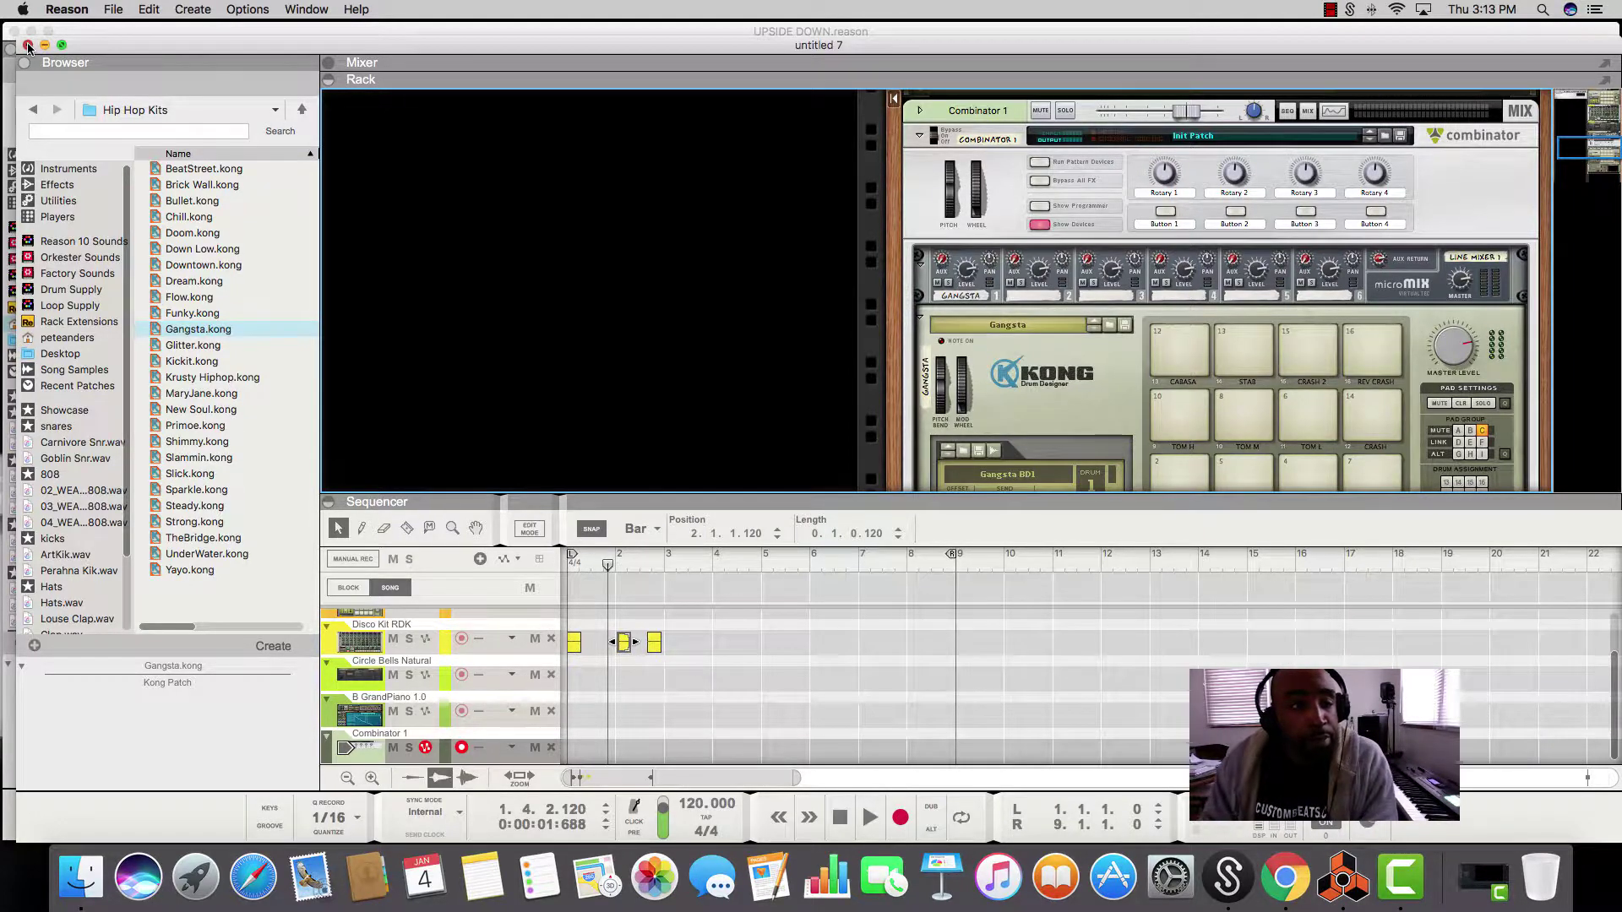
# - Close the untitled 7 song with Don't Save and look over the UPSIDE DOWN song's tracks
pyautogui.click(28, 45)
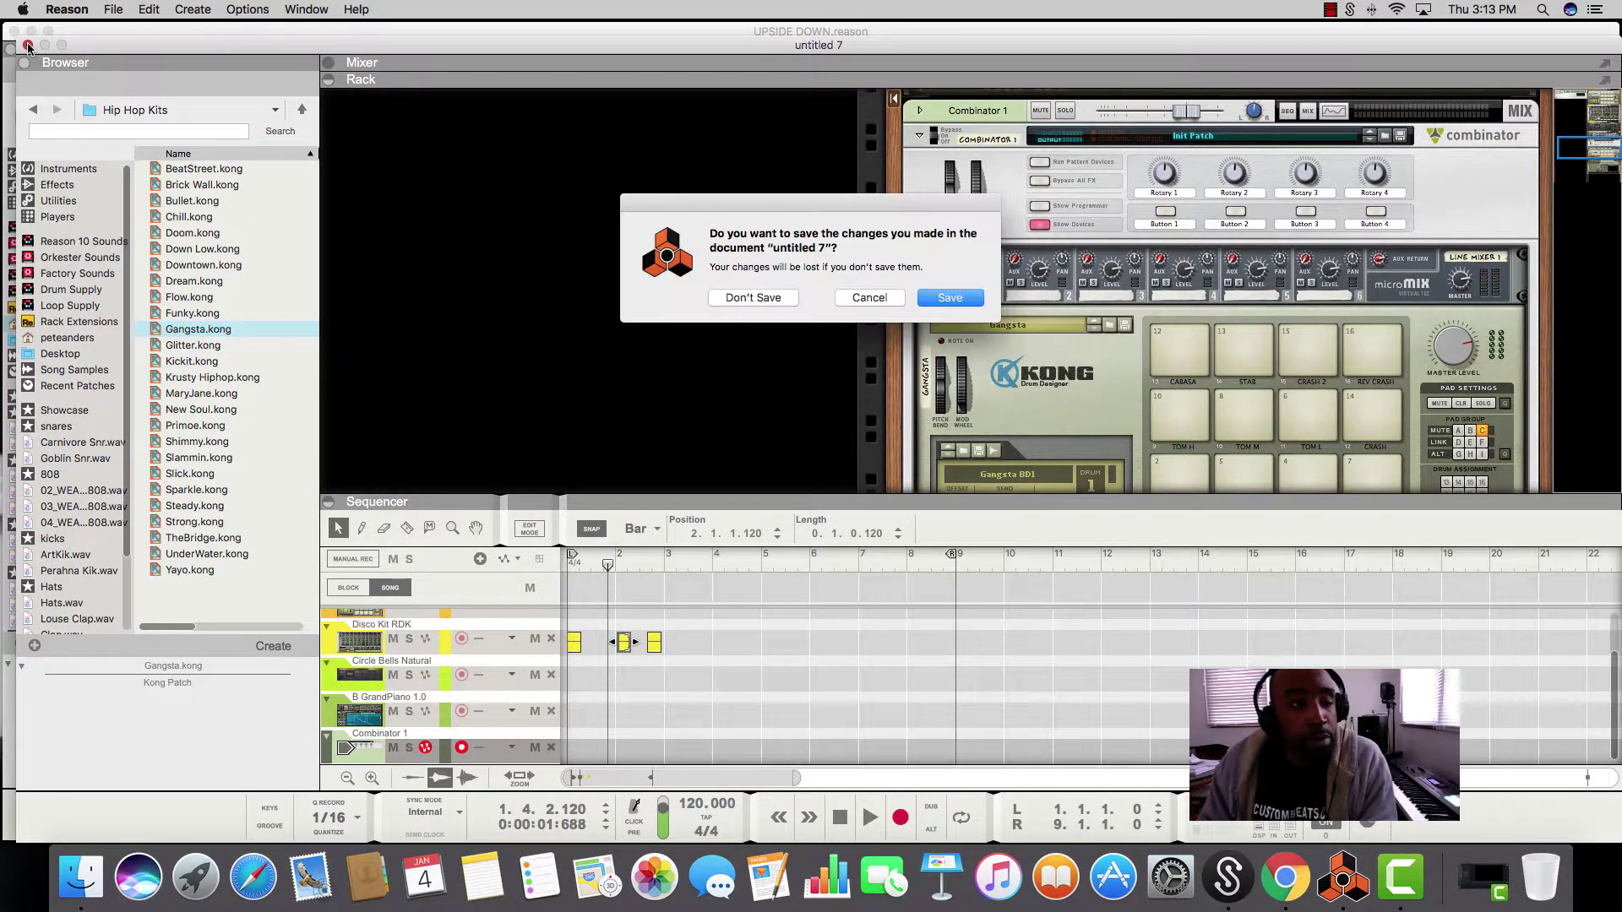
pyautogui.click(760, 299)
pyautogui.scroll(-10, 1003, 554)
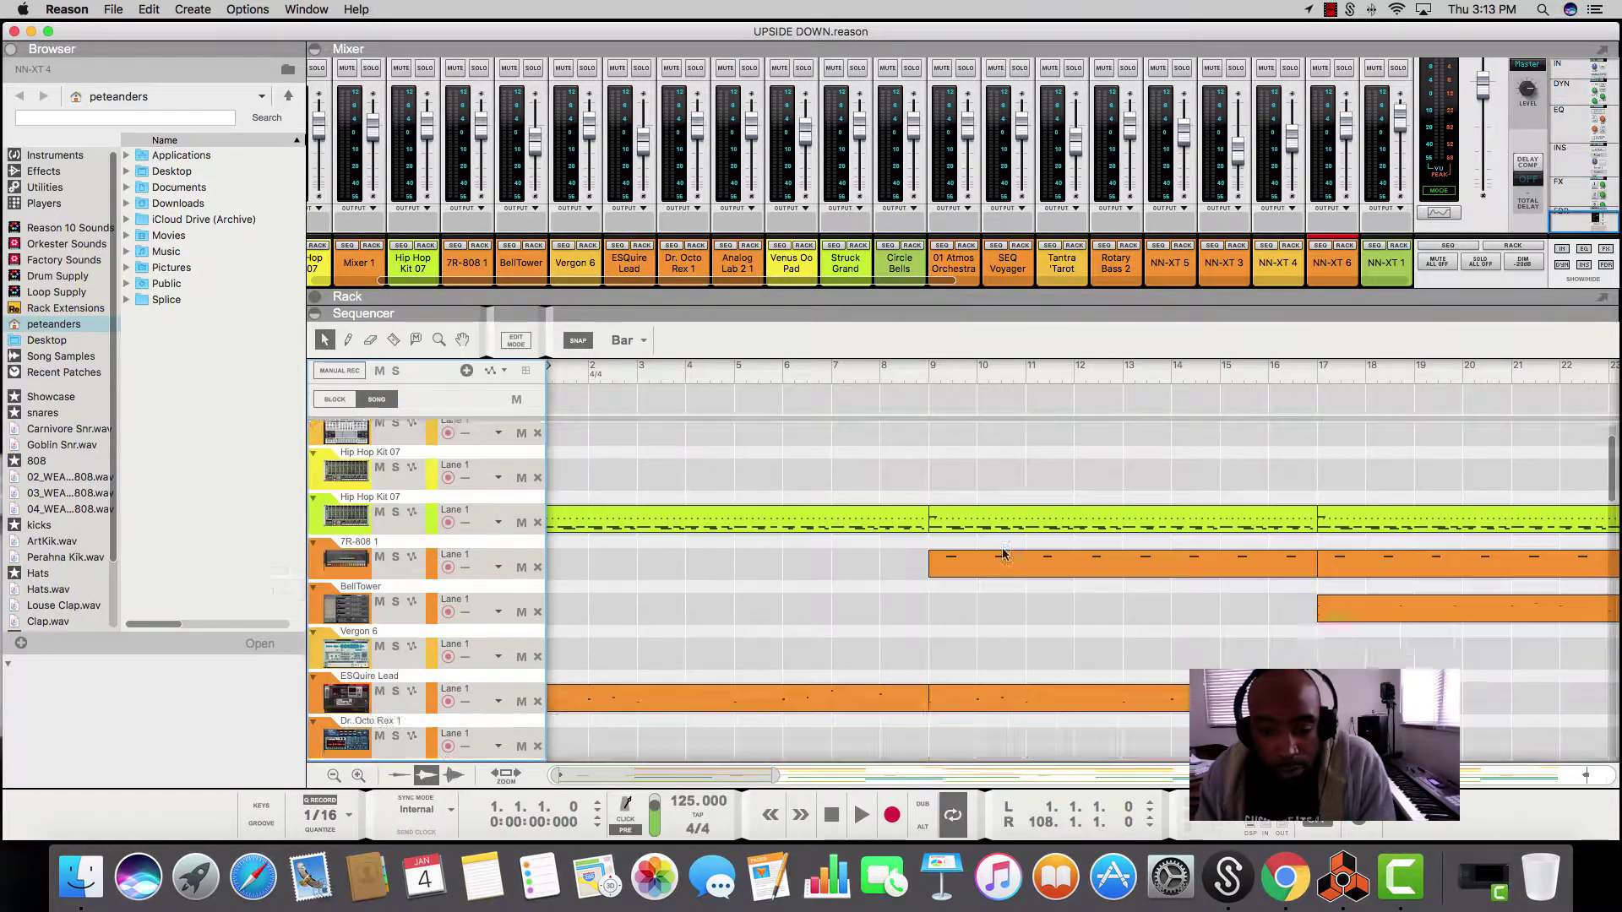
pyautogui.scroll(-10, 1002, 548)
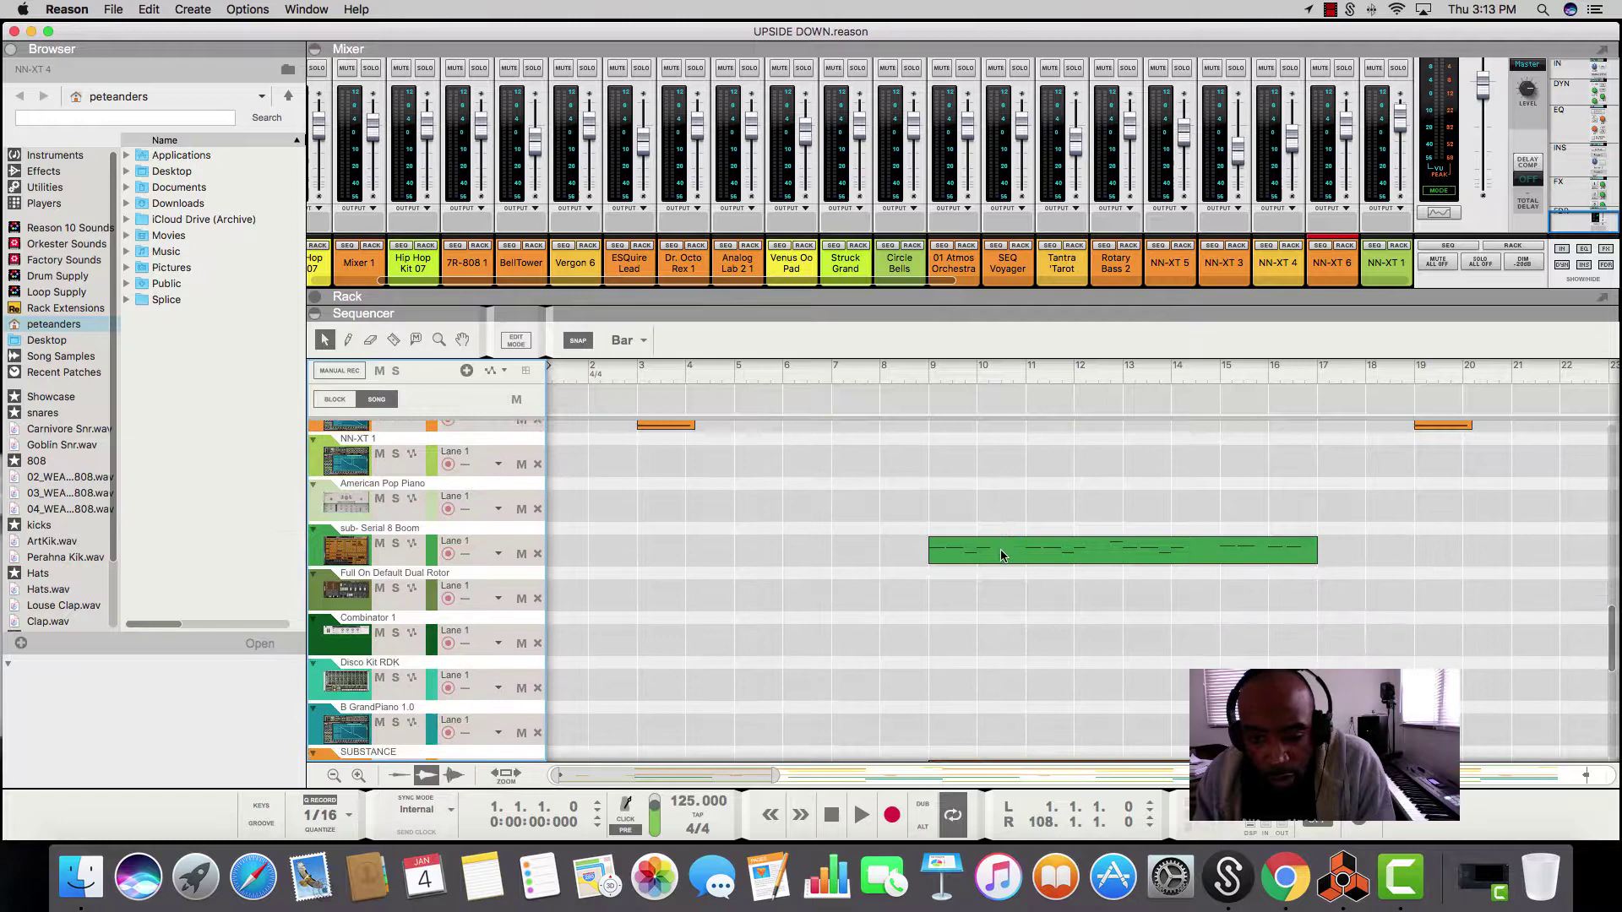
pyautogui.scroll(-3, 1000, 555)
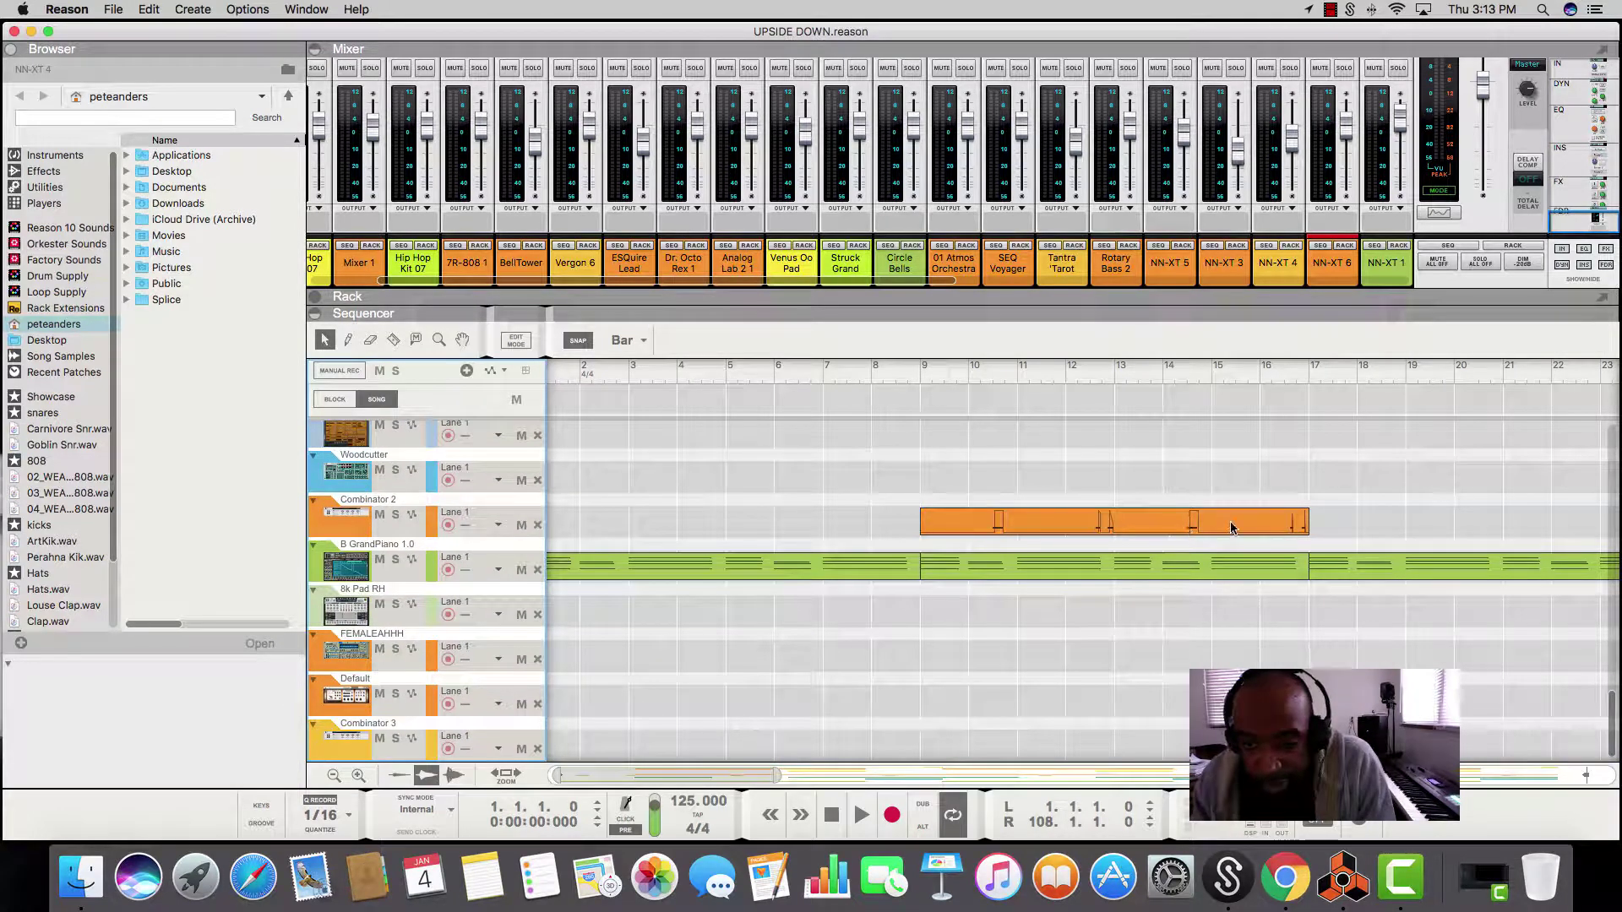
pyautogui.scroll(6, 835, 467)
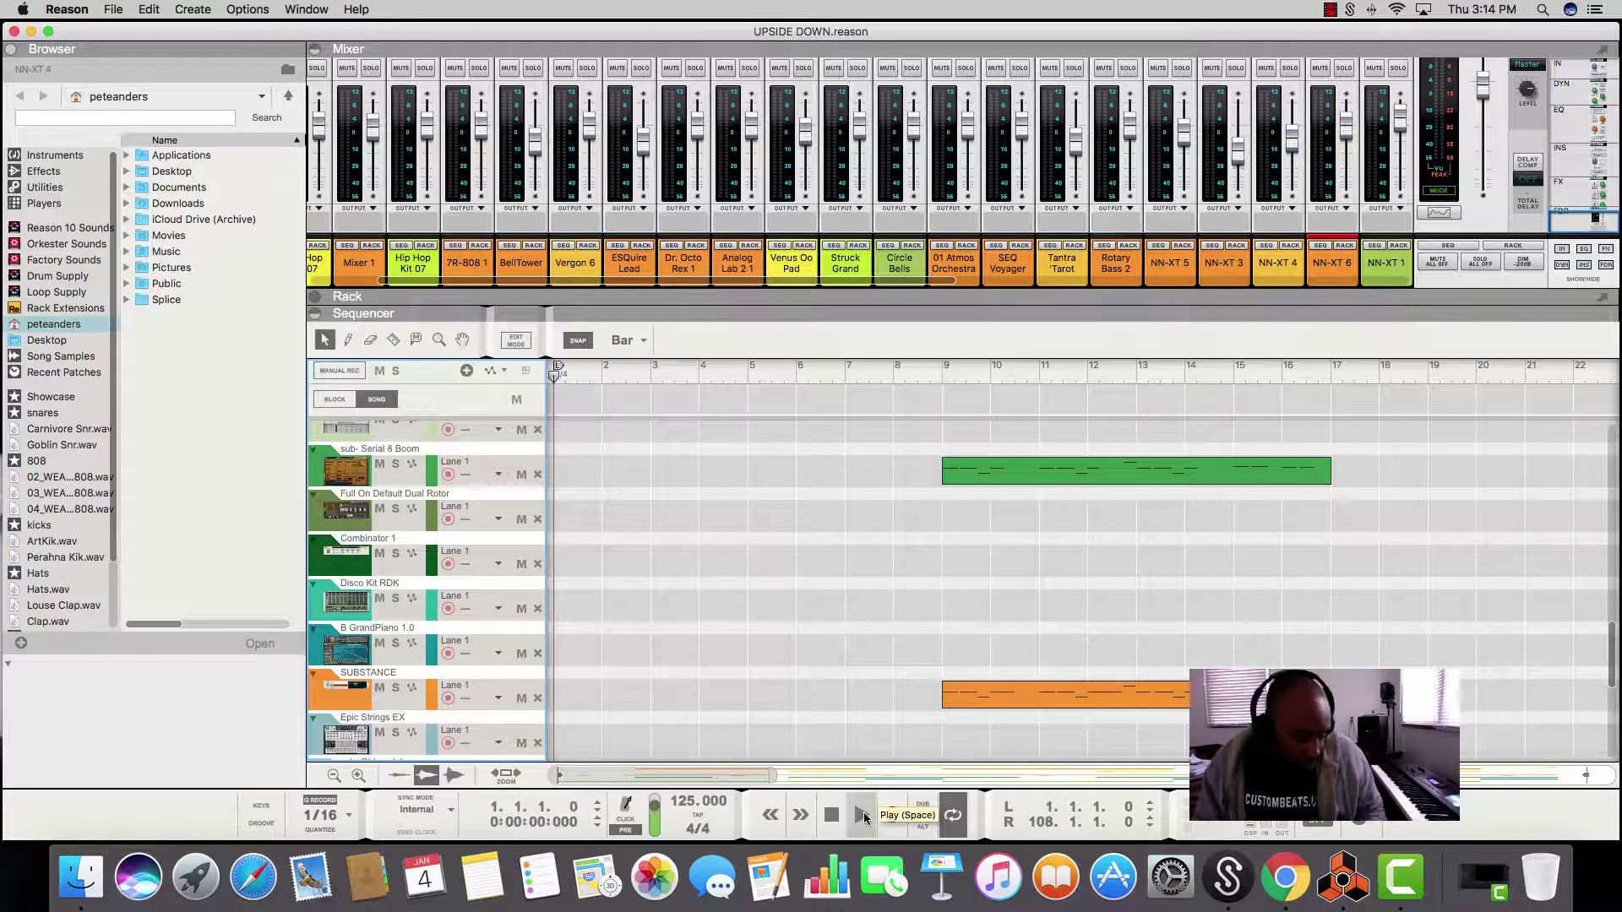
# - Start playback of the UPSIDE DOWN song from the beginning
pyautogui.click(863, 812)
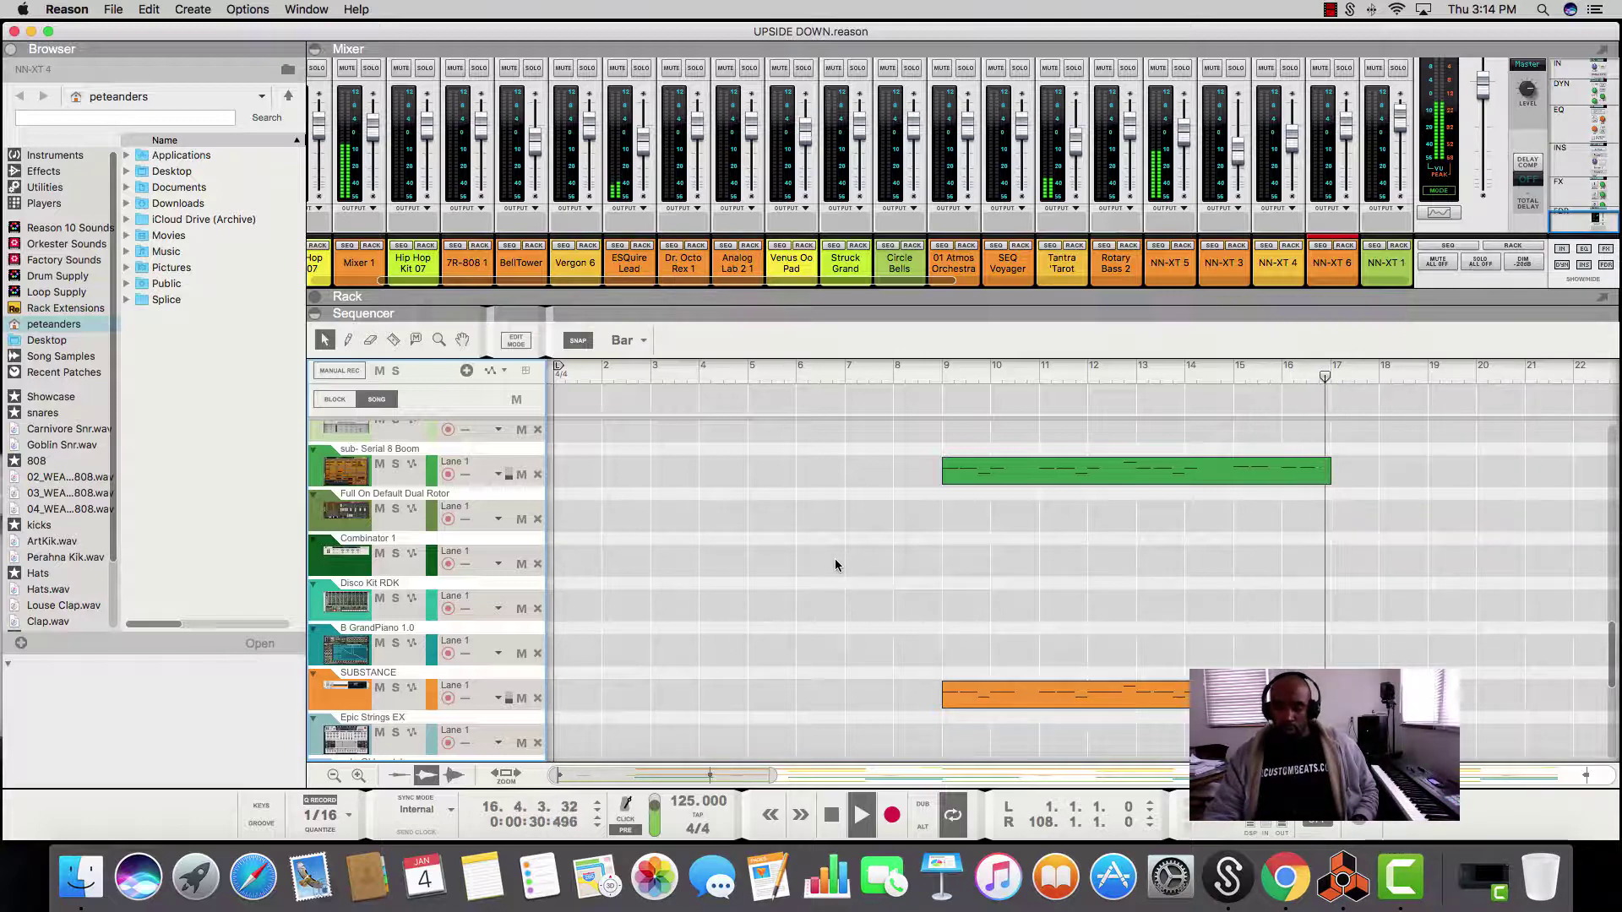
pyautogui.click(830, 816)
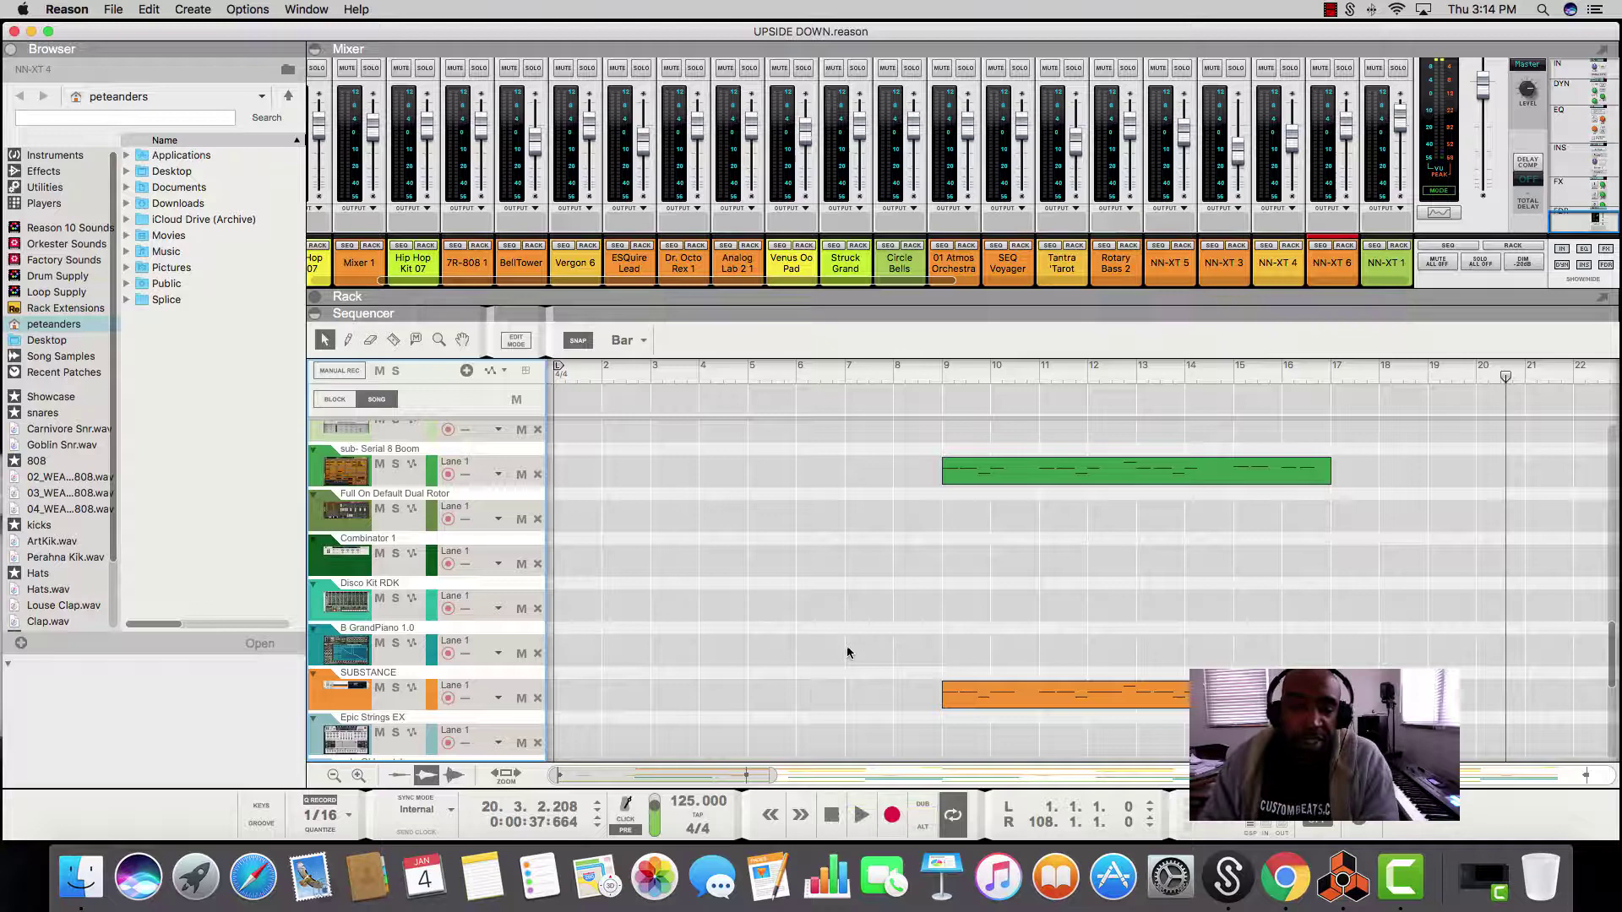